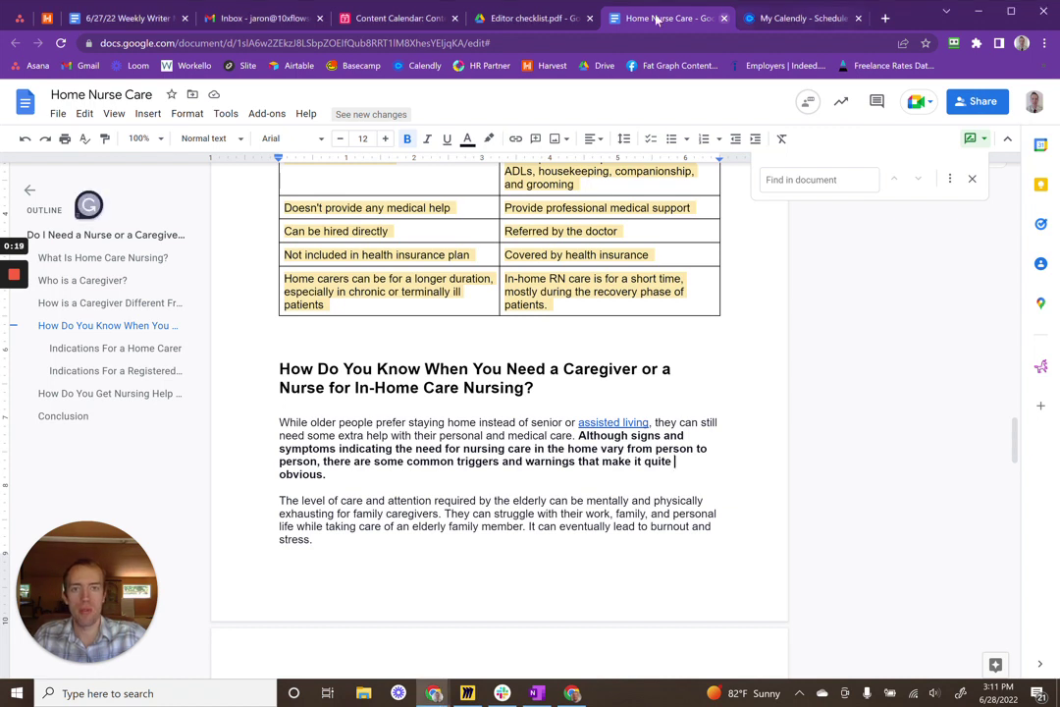
Look through the Overall feedback and Initial check sections of the Editor checklist PDF
left_click(525, 18)
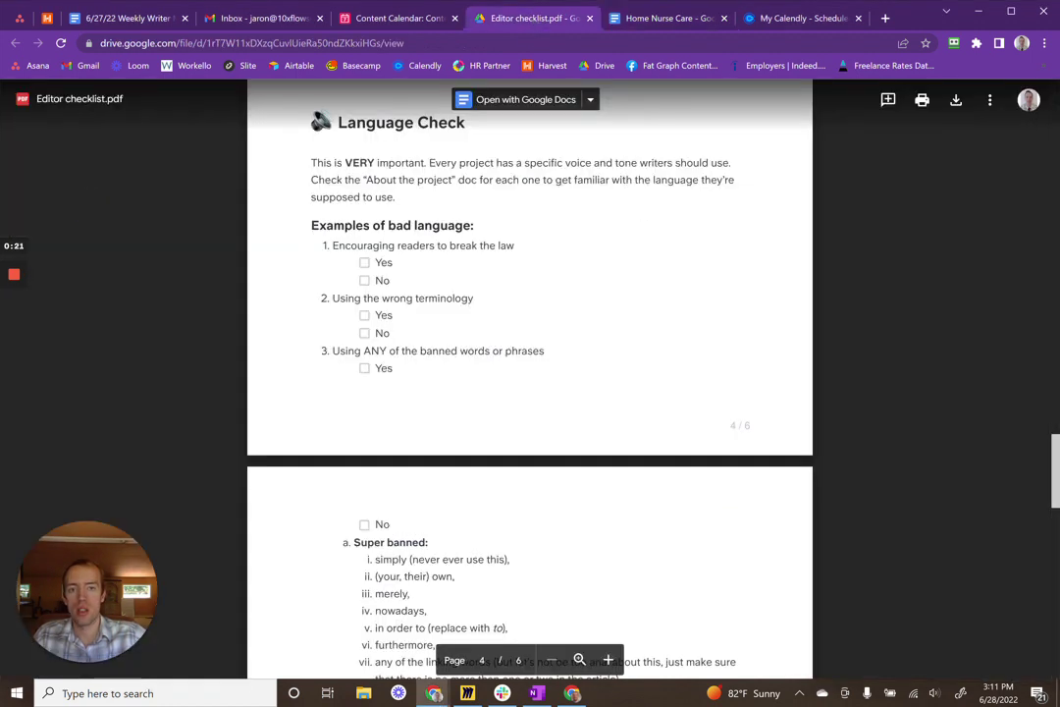
scroll(973, 409, "up", 5)
left_click_drag(1055, 412, 1056, 116)
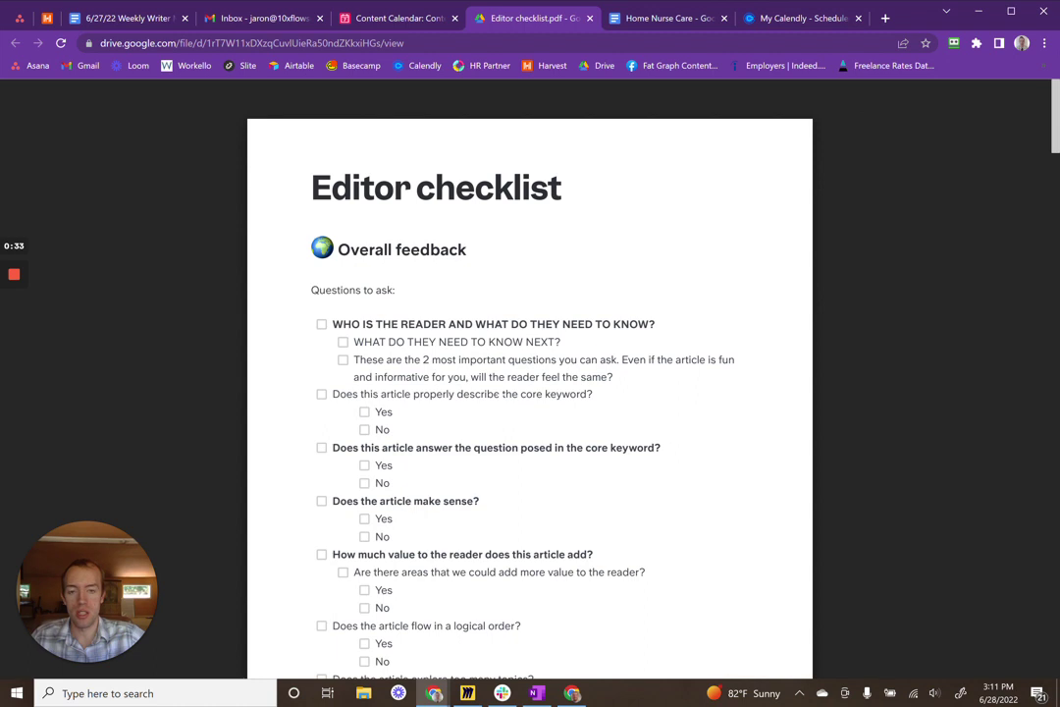
scroll(500, 397, "down", 5)
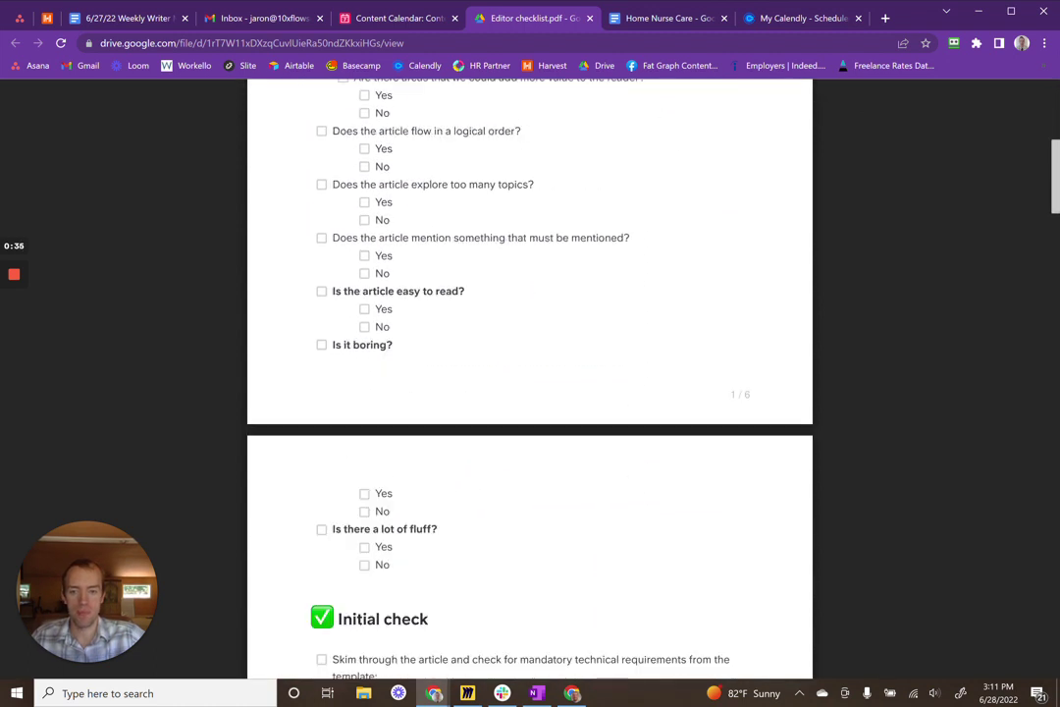
scroll(501, 397, "down", 5)
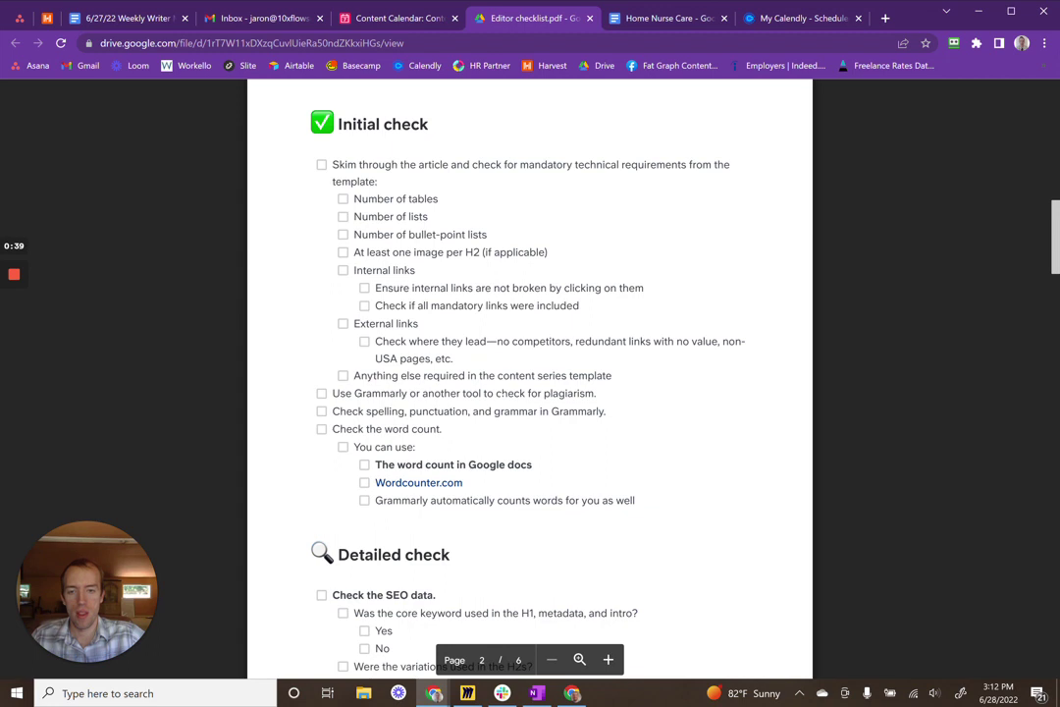
scroll(530, 392, "up", 10)
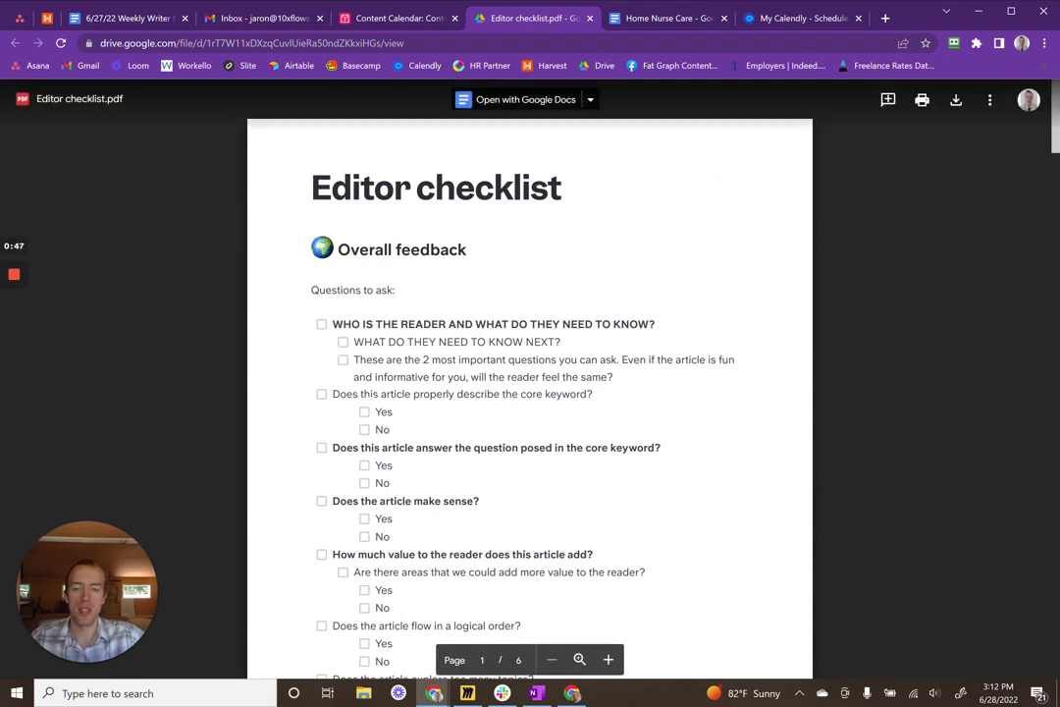
scroll(530, 393, "down", 5)
scroll(530, 392, "up", 1)
scroll(530, 393, "down", 5)
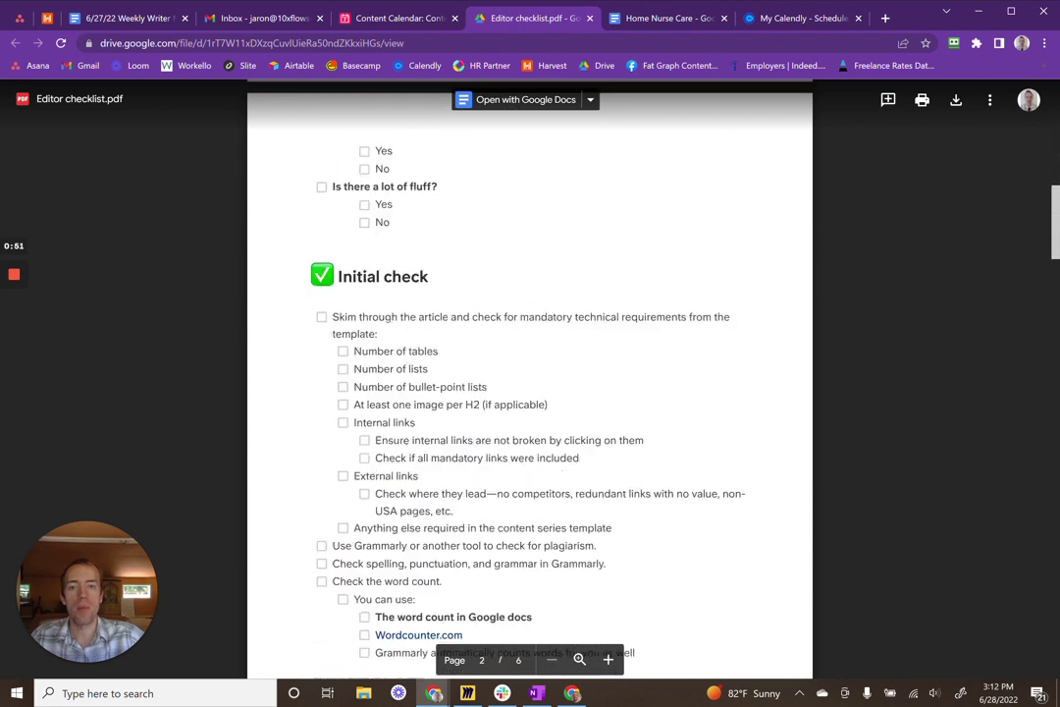
scroll(531, 392, "up", 10)
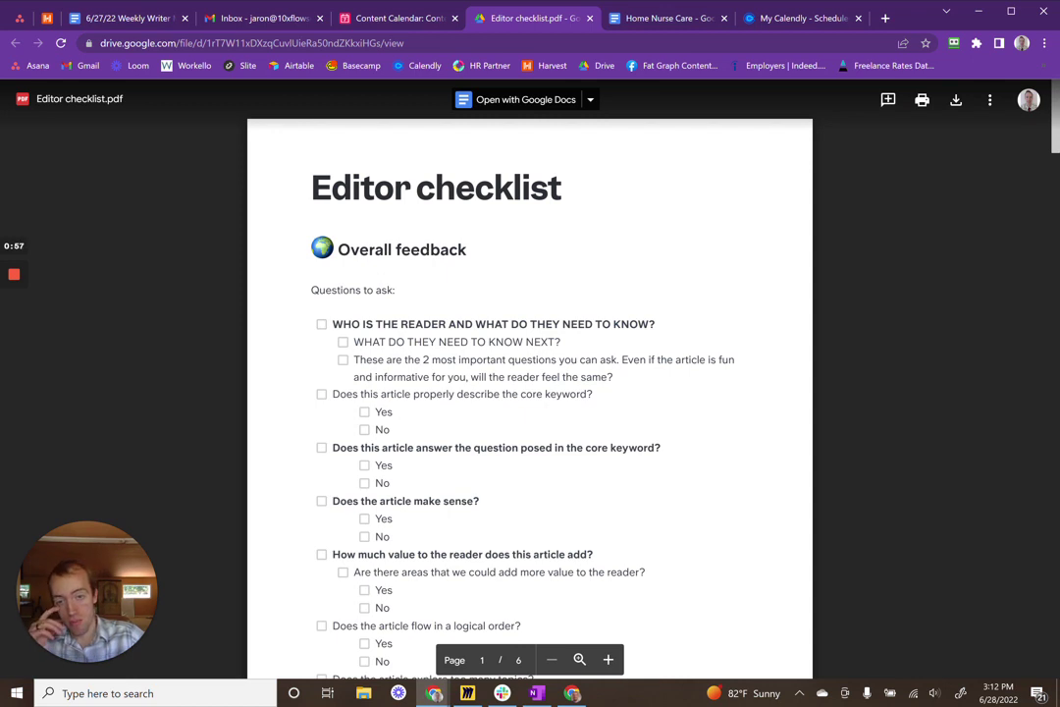
scroll(530, 392, "down", 1)
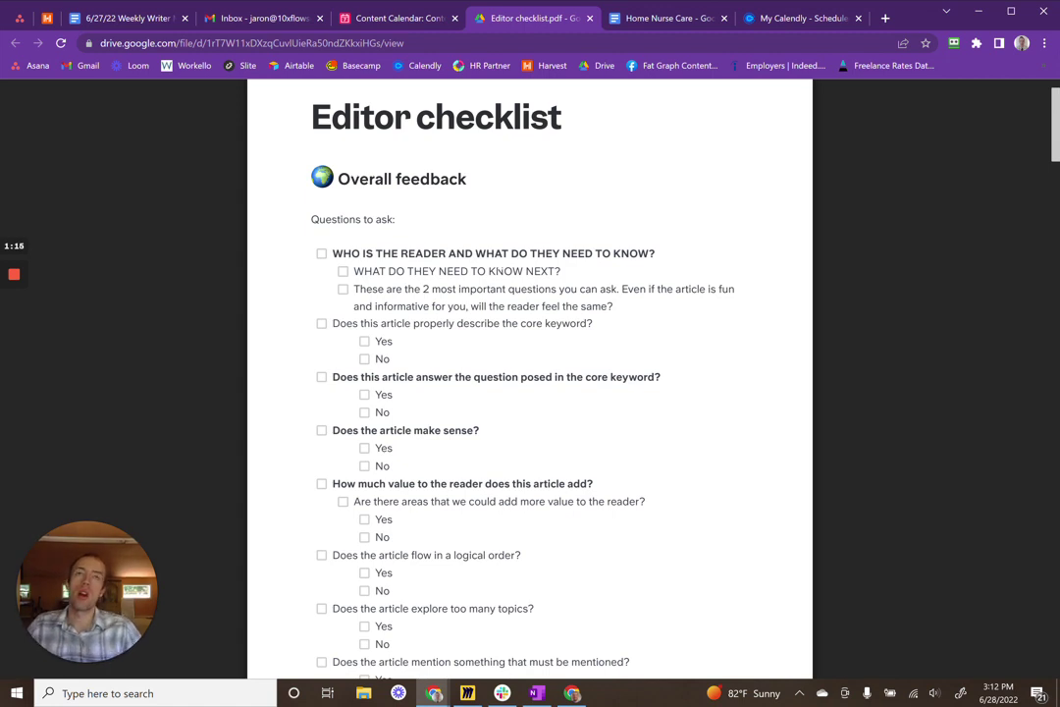
Highlight the checklist questions on who the reader is and what they need to know next
left_click(655, 20)
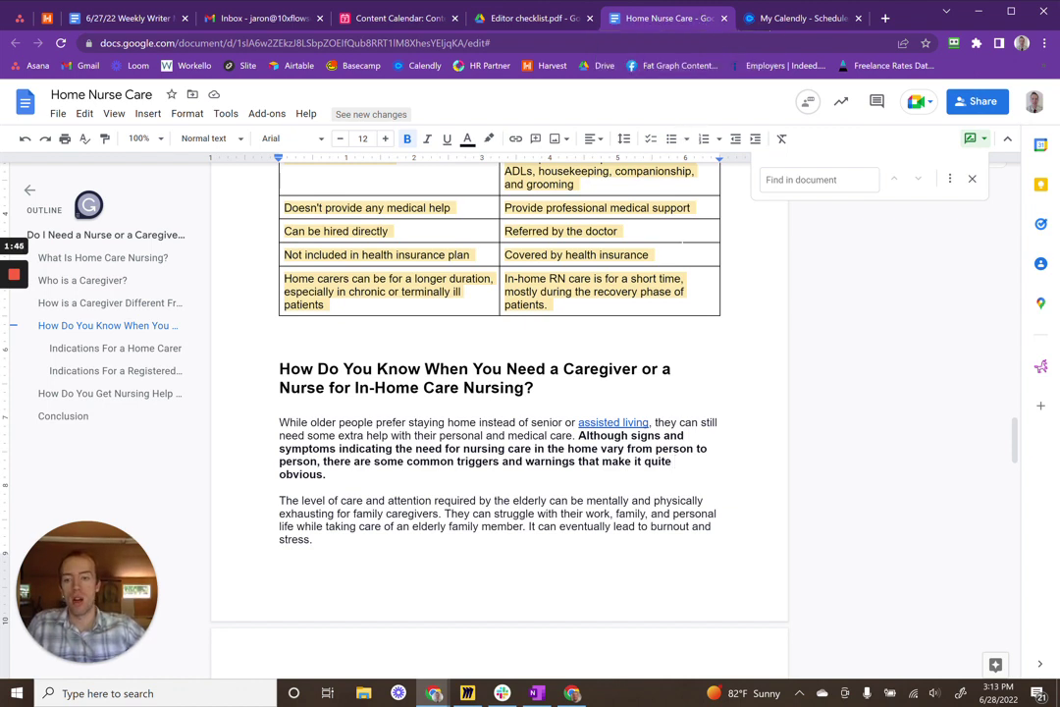
left_click(530, 17)
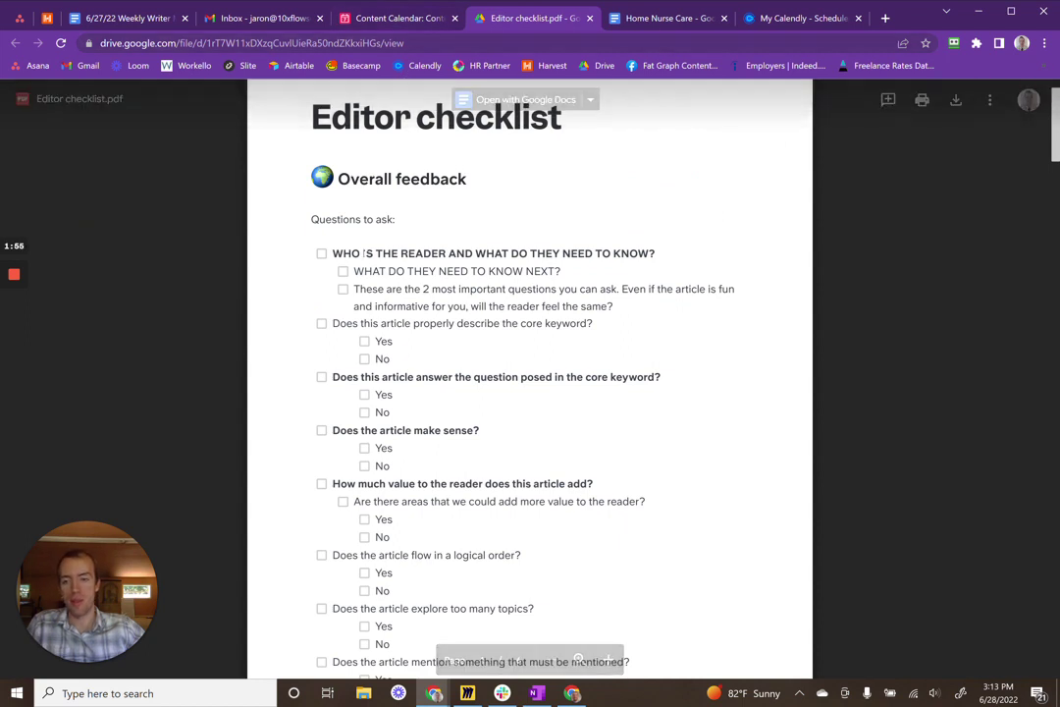
left_click_drag(332, 253, 592, 253)
left_click_drag(355, 271, 560, 271)
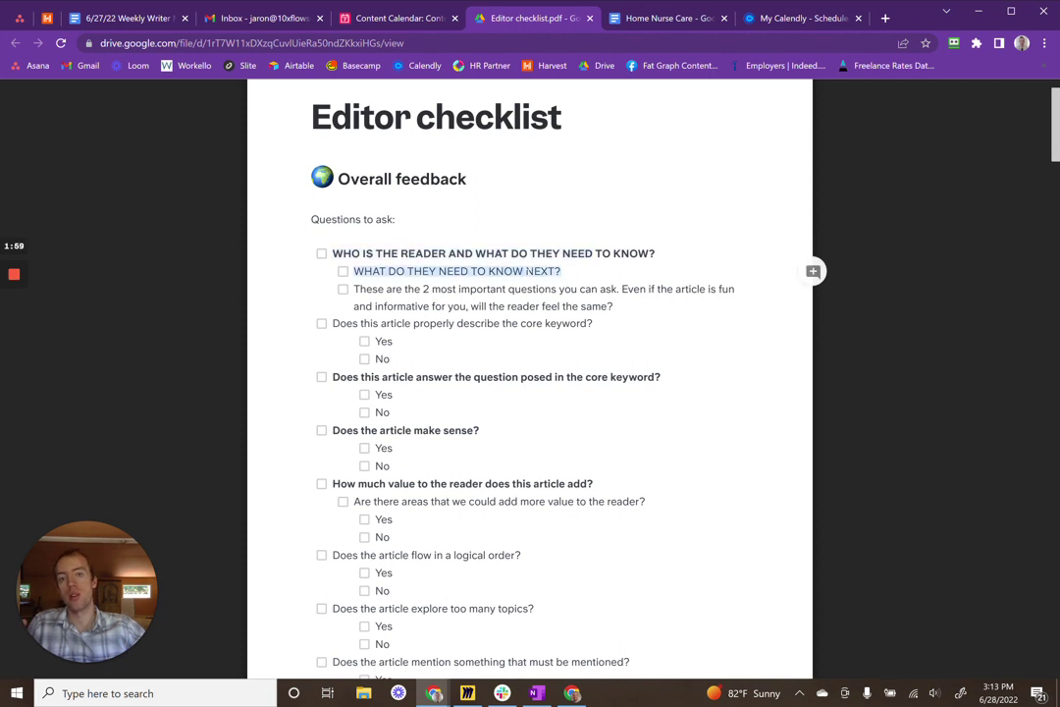
Examine the feedback comment attached to the title and introduction of the Home Nurse Care article
left_click(664, 19)
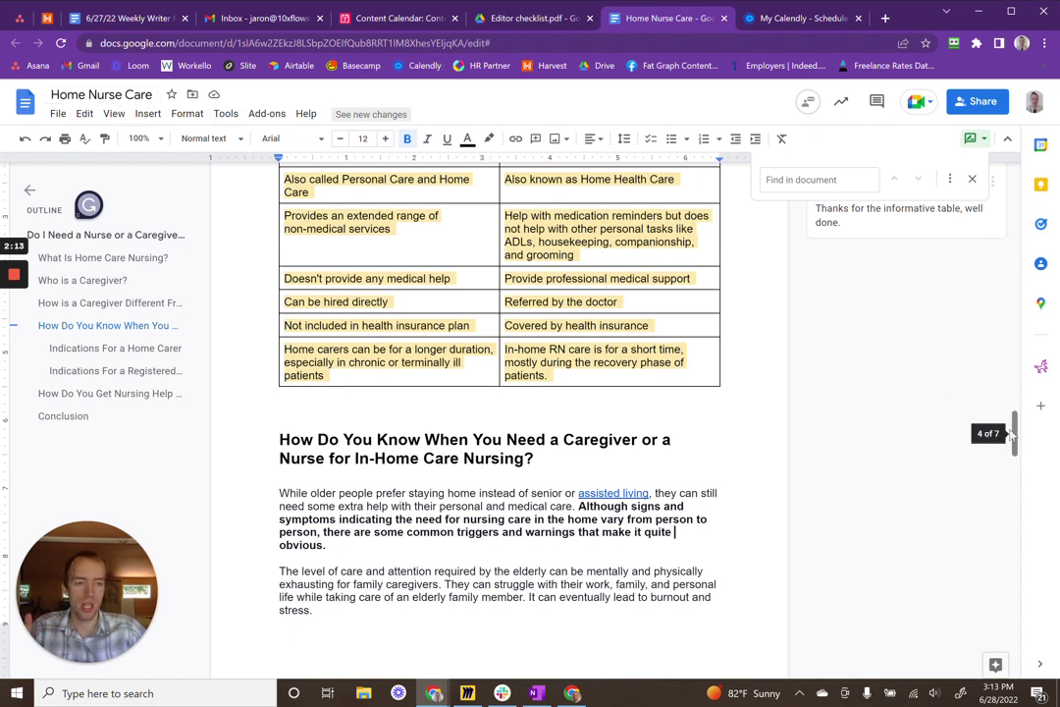
left_click_drag(1013, 424, 1000, 276)
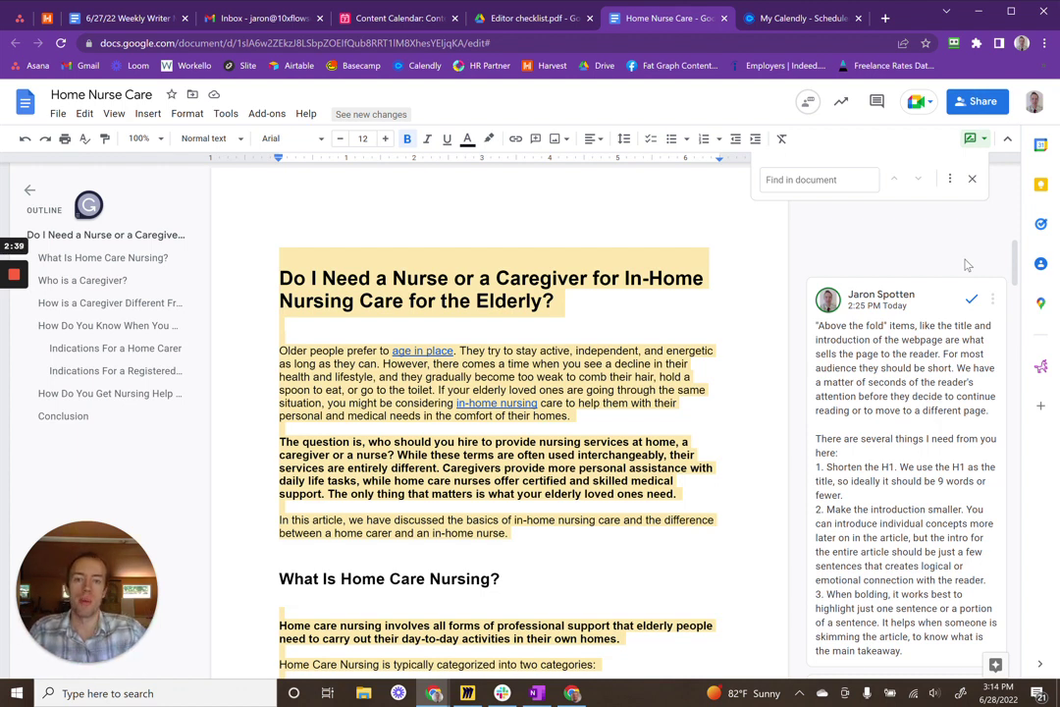
left_click(525, 18)
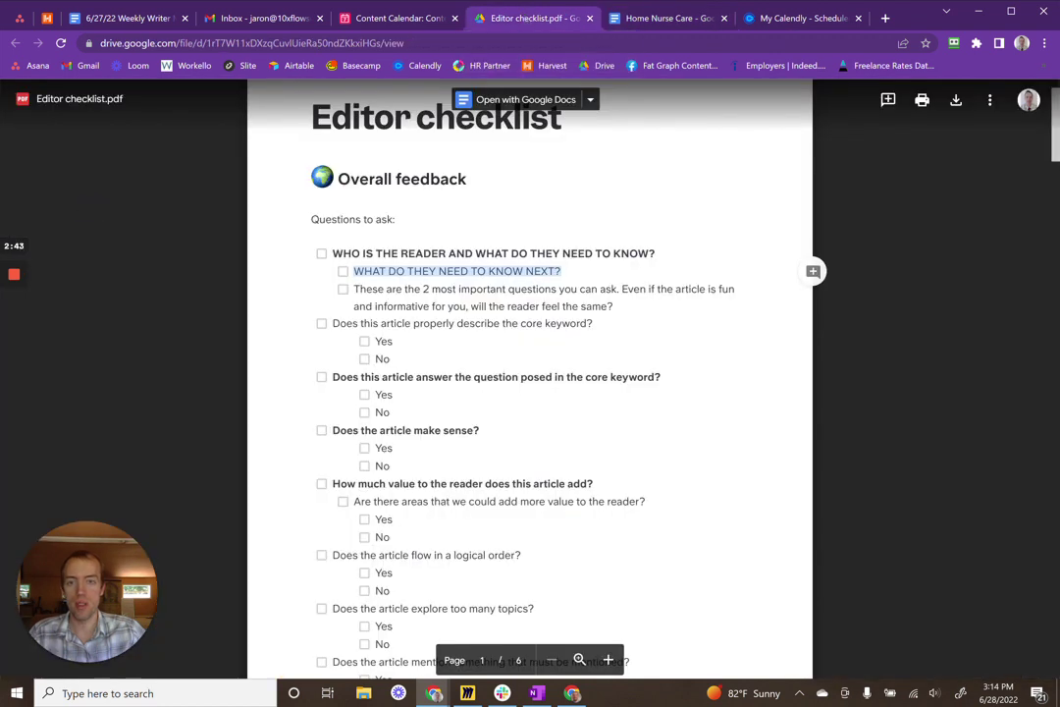
left_click(665, 17)
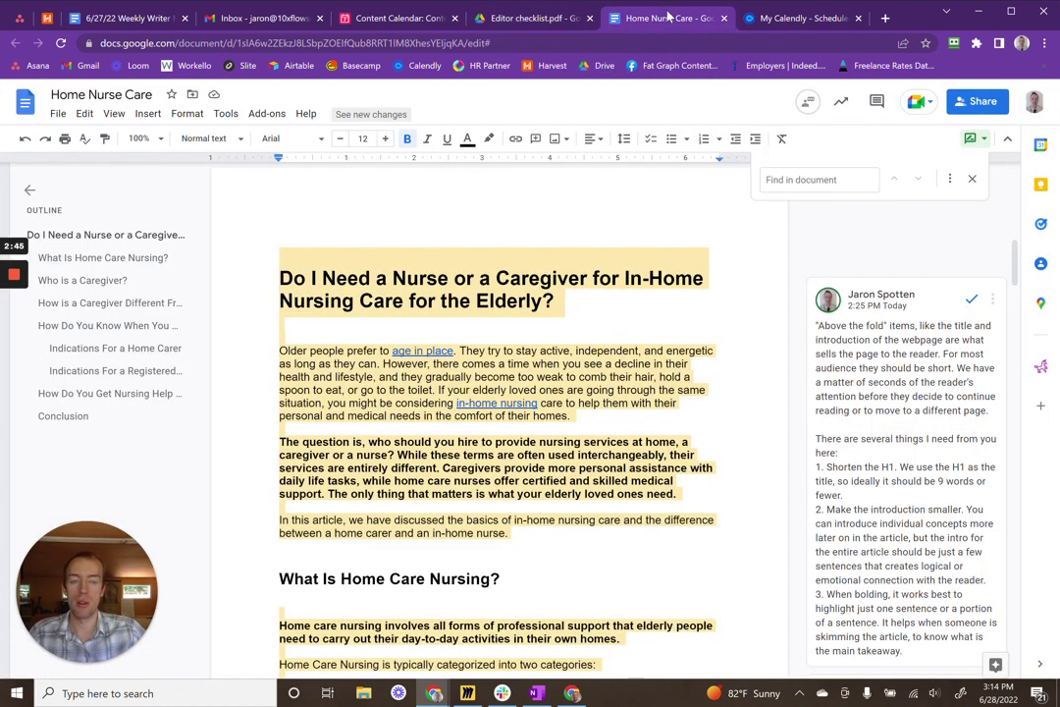
left_click(531, 278)
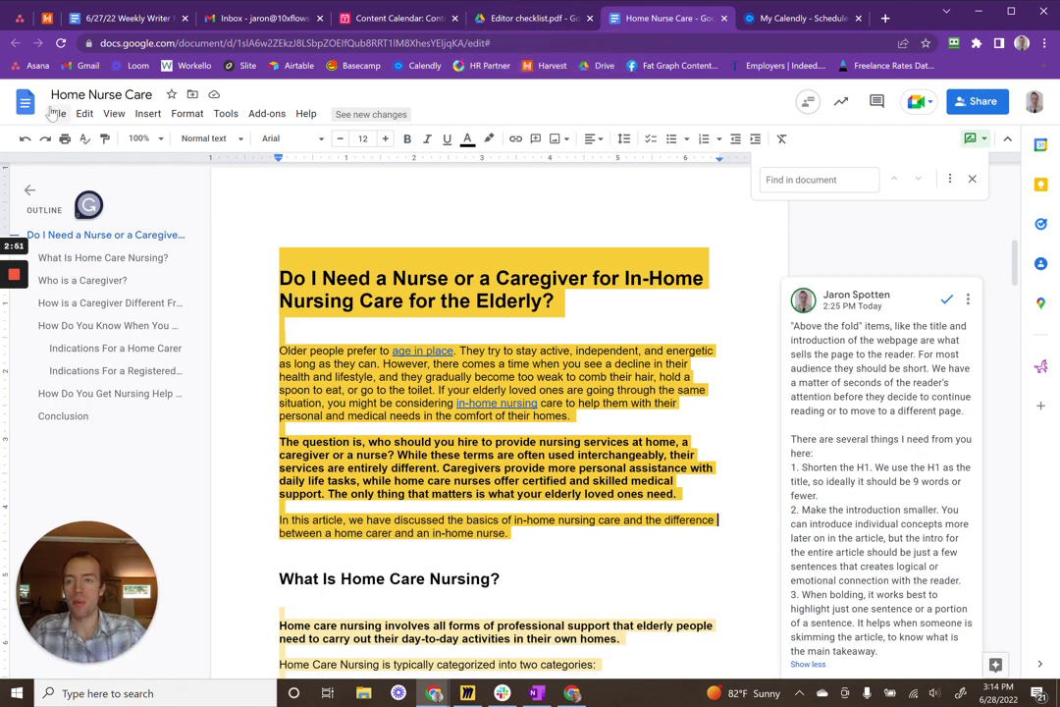
left_click(101, 94)
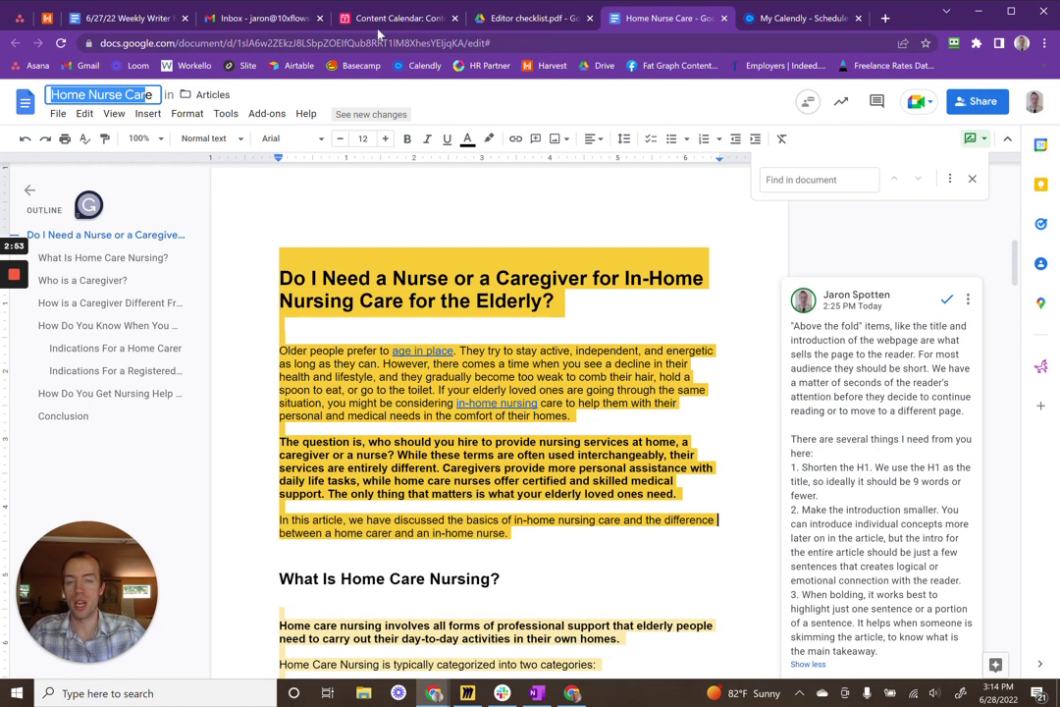
left_click(517, 15)
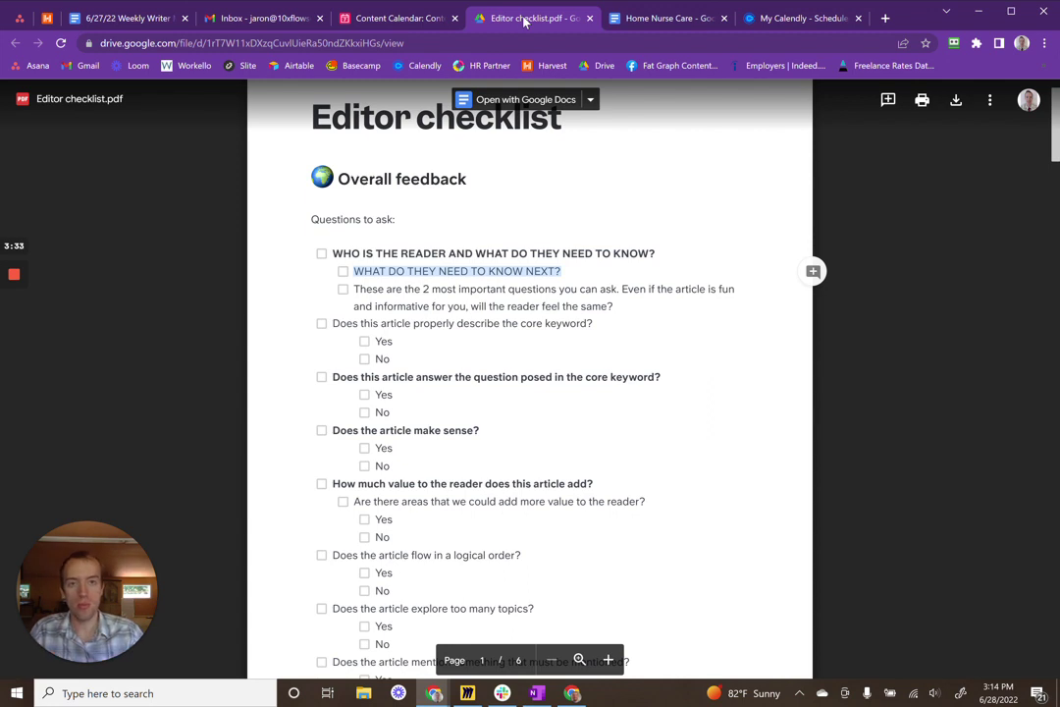
left_click(687, 18)
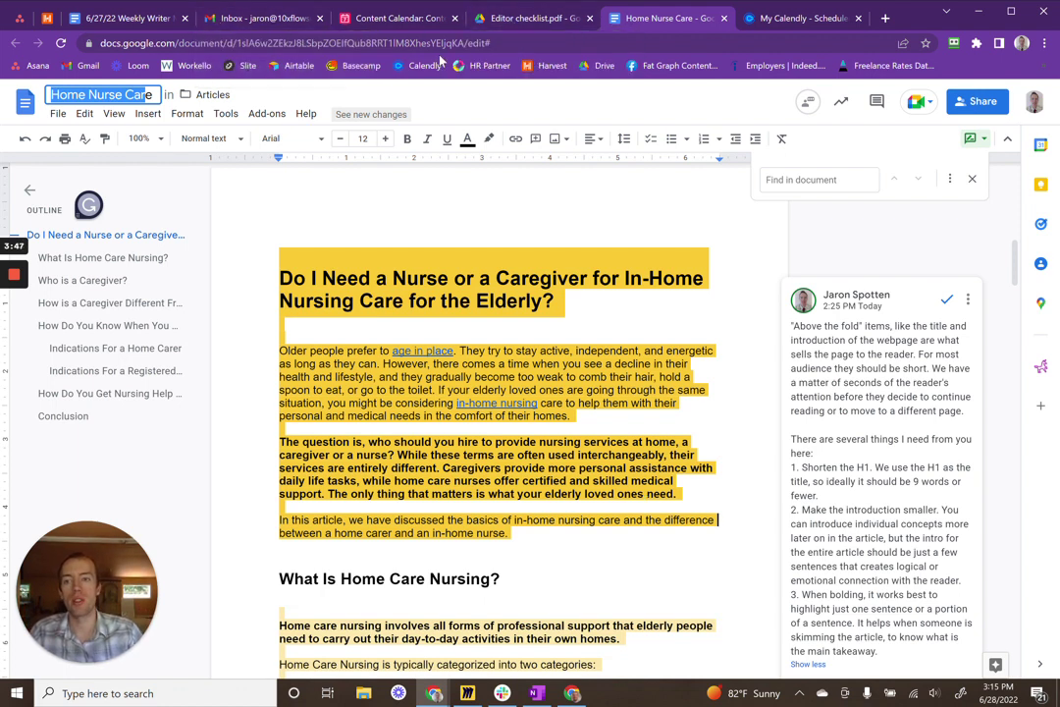
left_click(403, 20)
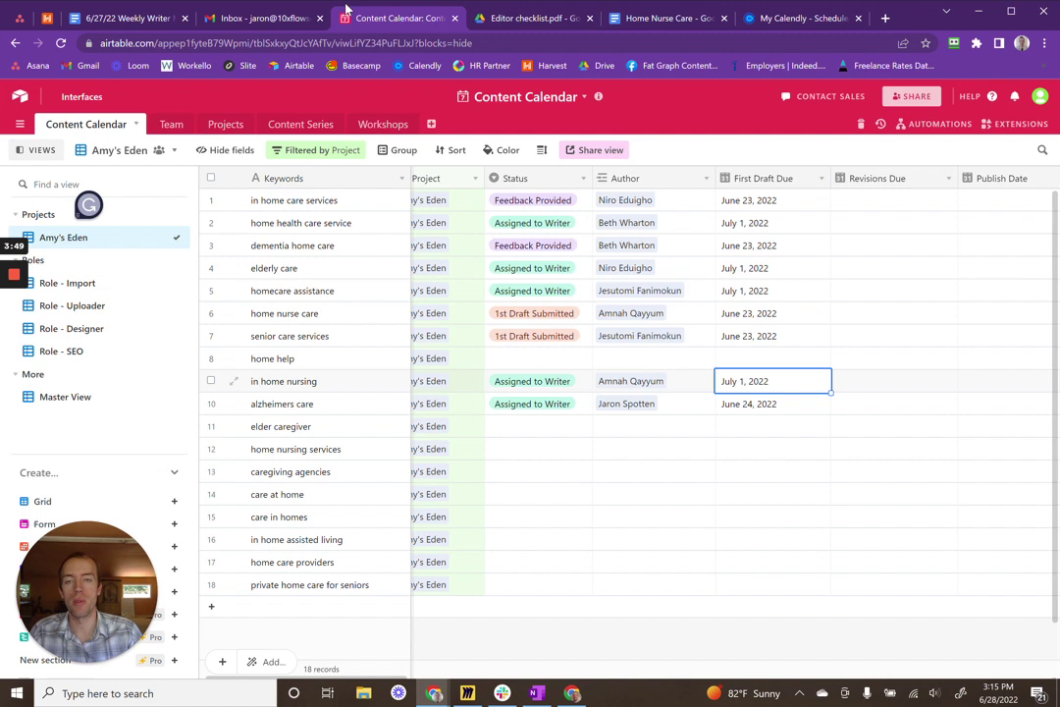
left_click(251, 19)
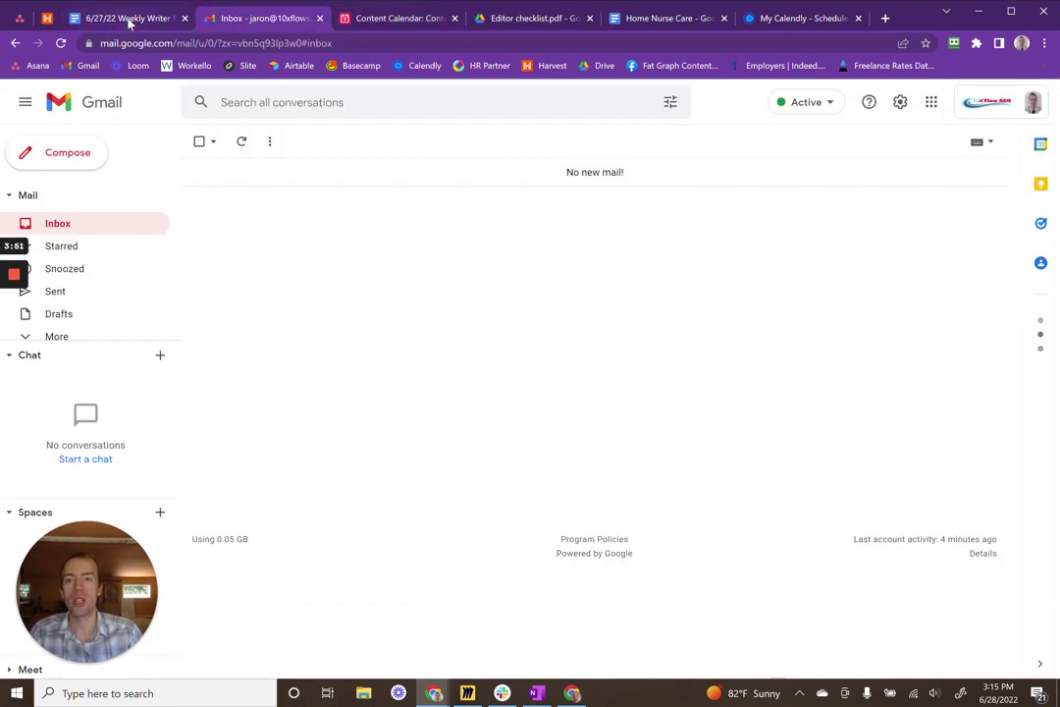
Review the Overall feedback questions in the Editor checklist PDF
left_click(511, 18)
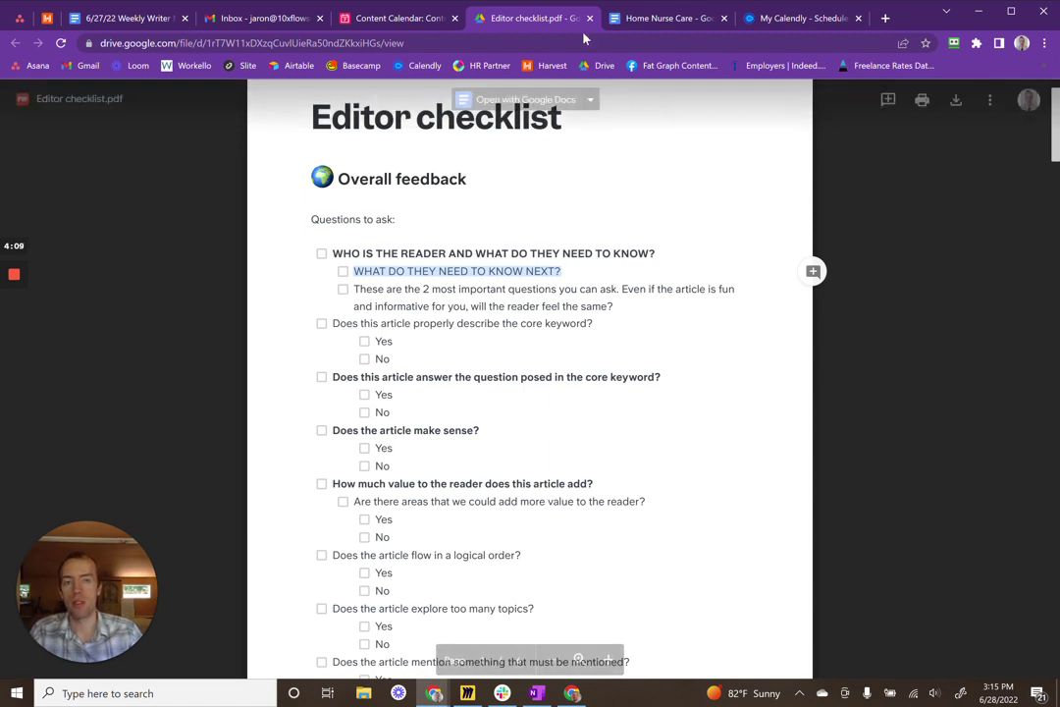
key("Down")
key("Down")
key("Down")
key("Down")
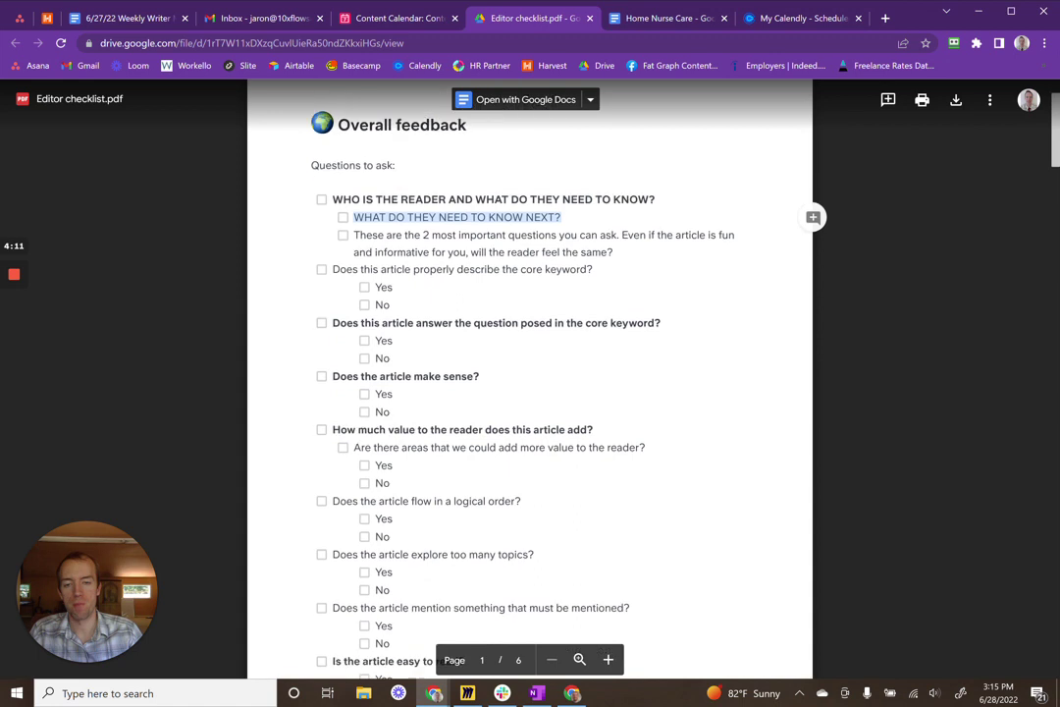
Look over the Home Nurse Care article's commented introduction and return to the start of the document
left_click(675, 18)
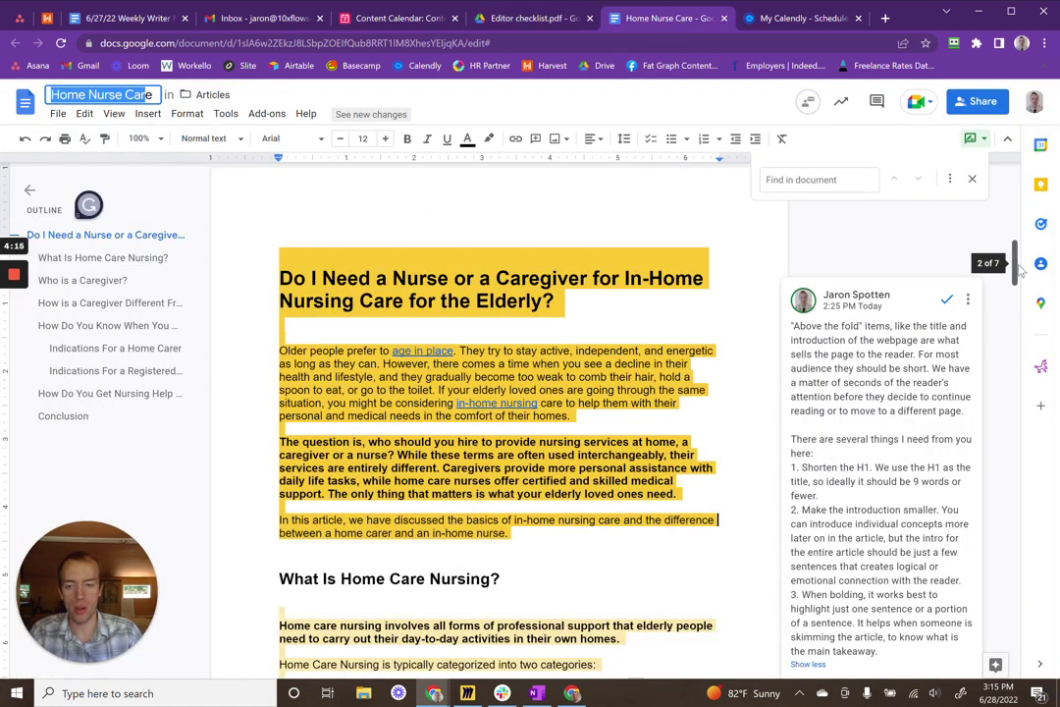
scroll(1021, 260, "down", 2)
scroll(1018, 258, "up", 2)
scroll(1019, 263, "down", 1)
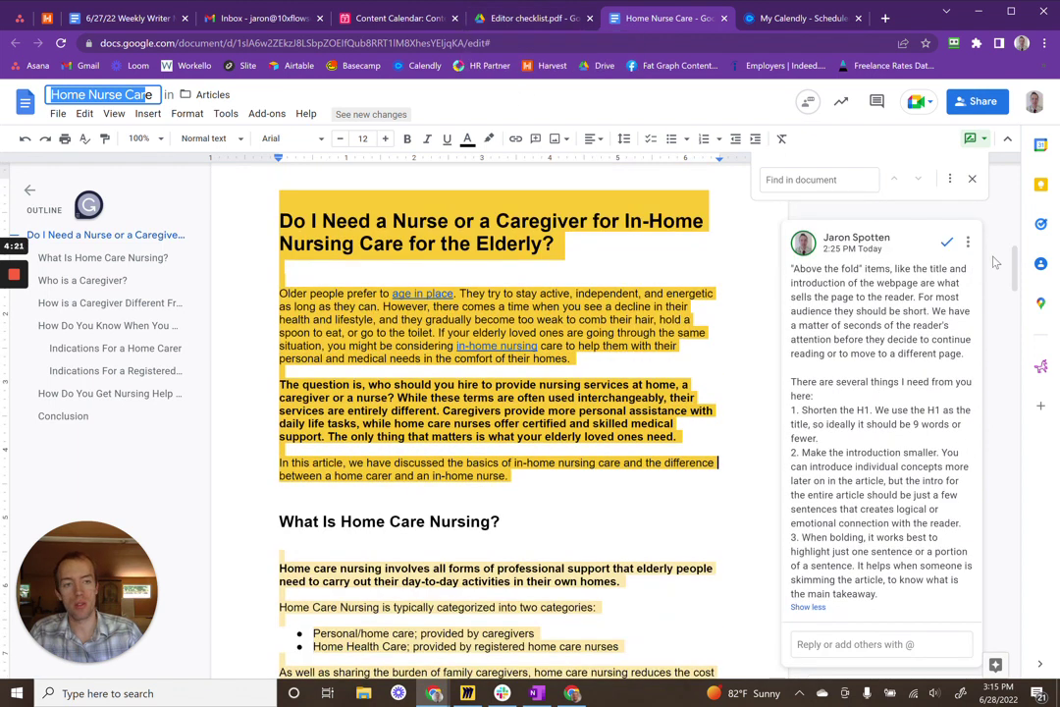
left_click_drag(1011, 284, 996, 179)
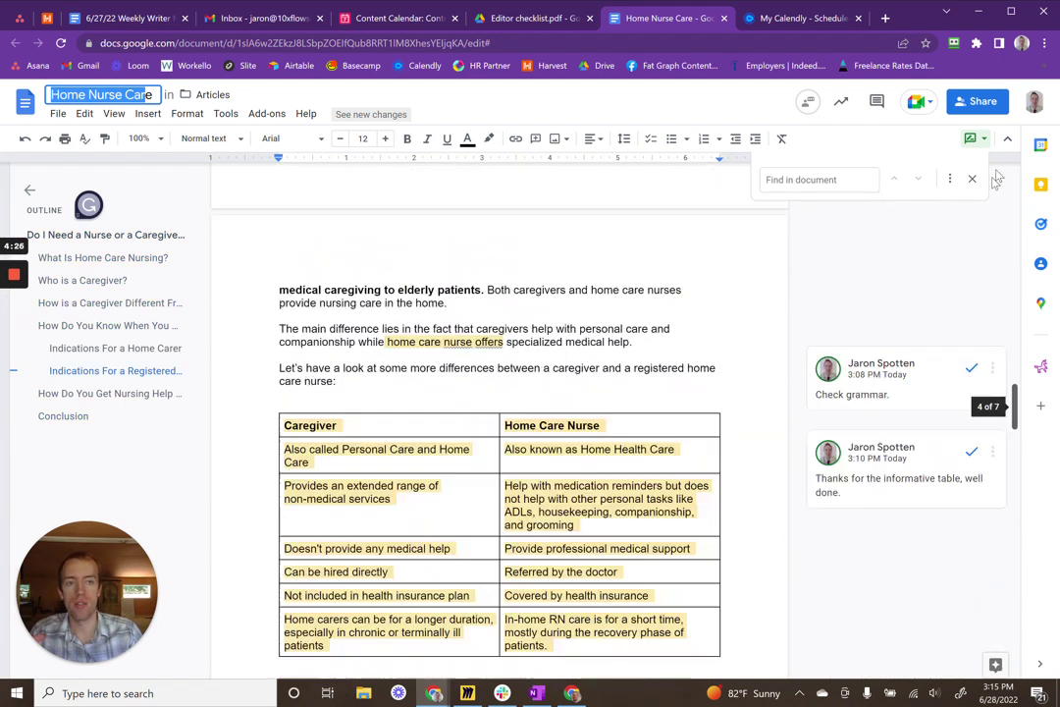
Read the Initial check section on technical requirements, links, plagiarism and word count in the Editor checklist
left_click(490, 18)
scroll(530, 295, "down", 3)
scroll(530, 373, "down", 6)
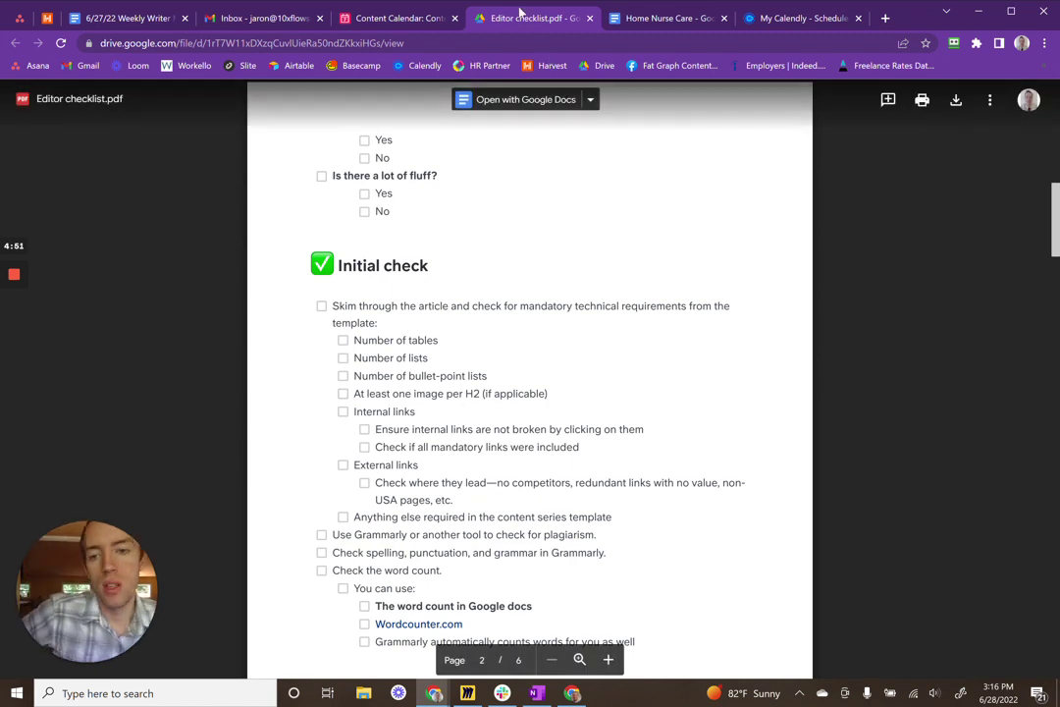
Skim the Home Nurse Care article from the keyword brief to the closing paragraph, checking its comments, lists, table and links
left_click(670, 18)
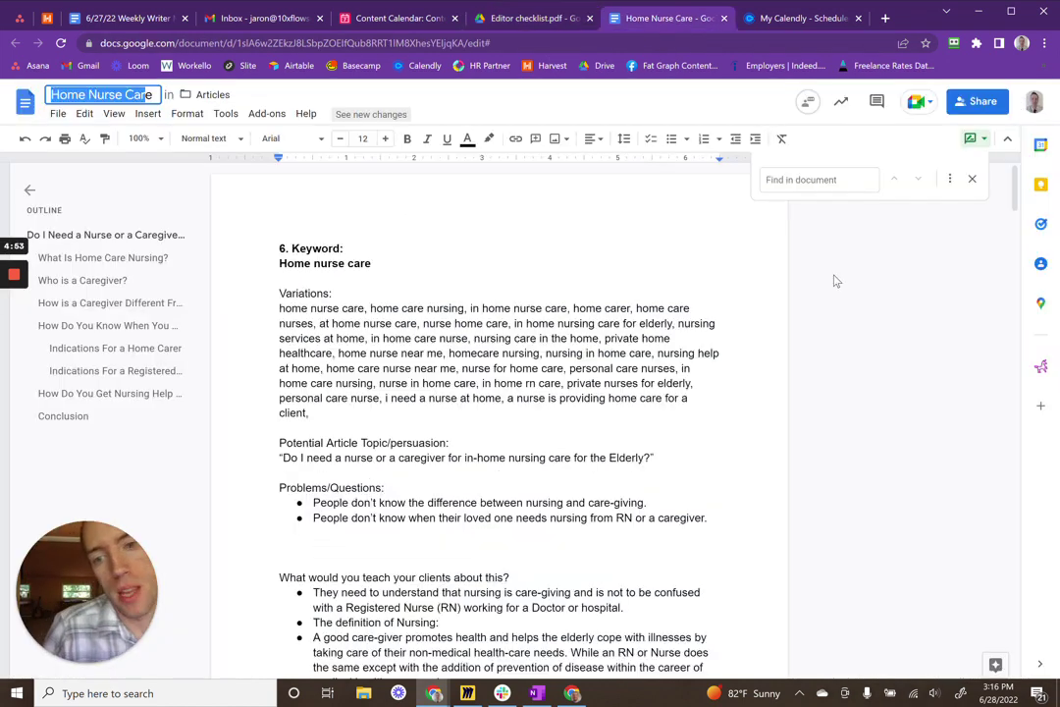
scroll(840, 366, "down", 5)
scroll(839, 366, "down", 10)
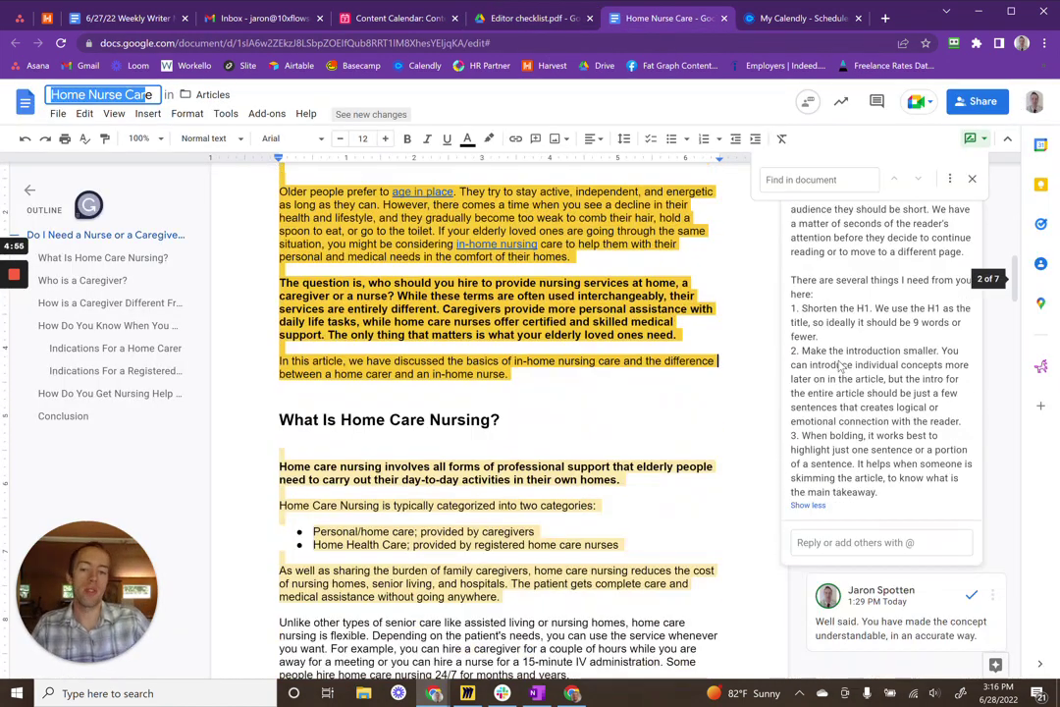
scroll(823, 386, "down", 6)
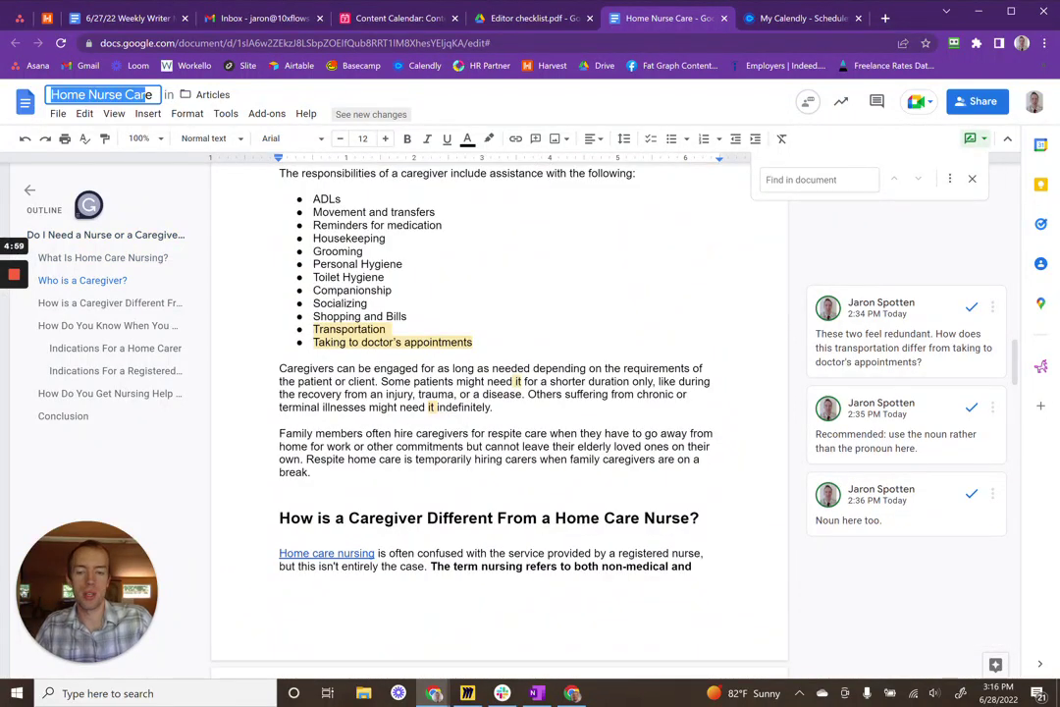
scroll(499, 413, "down", 6)
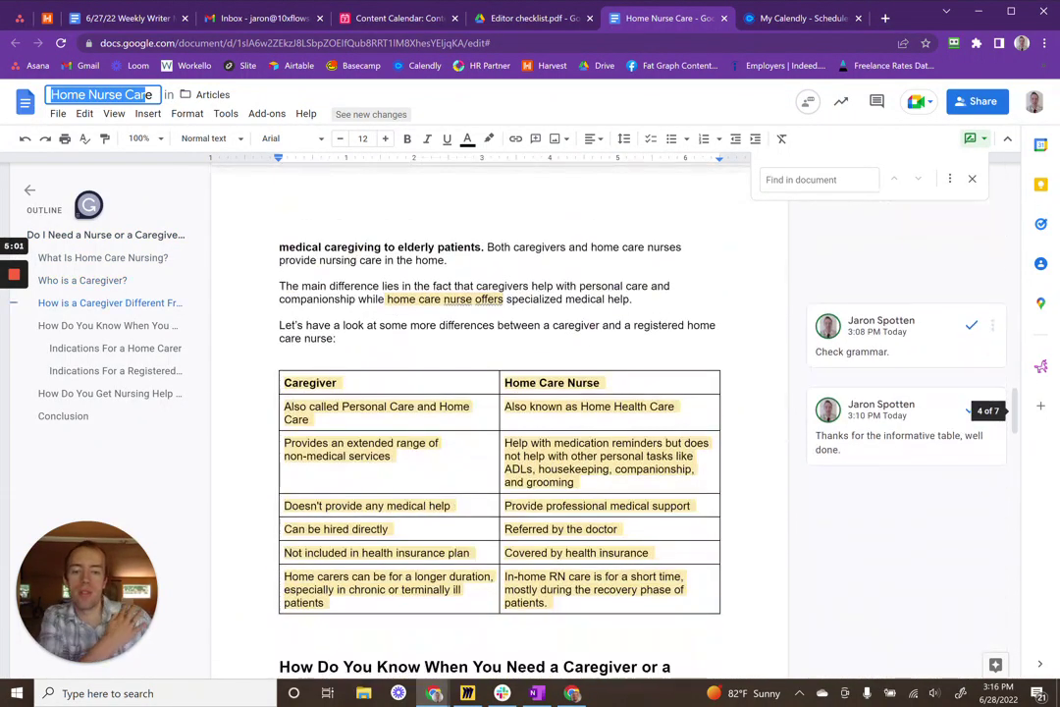
scroll(832, 439, "down", 10)
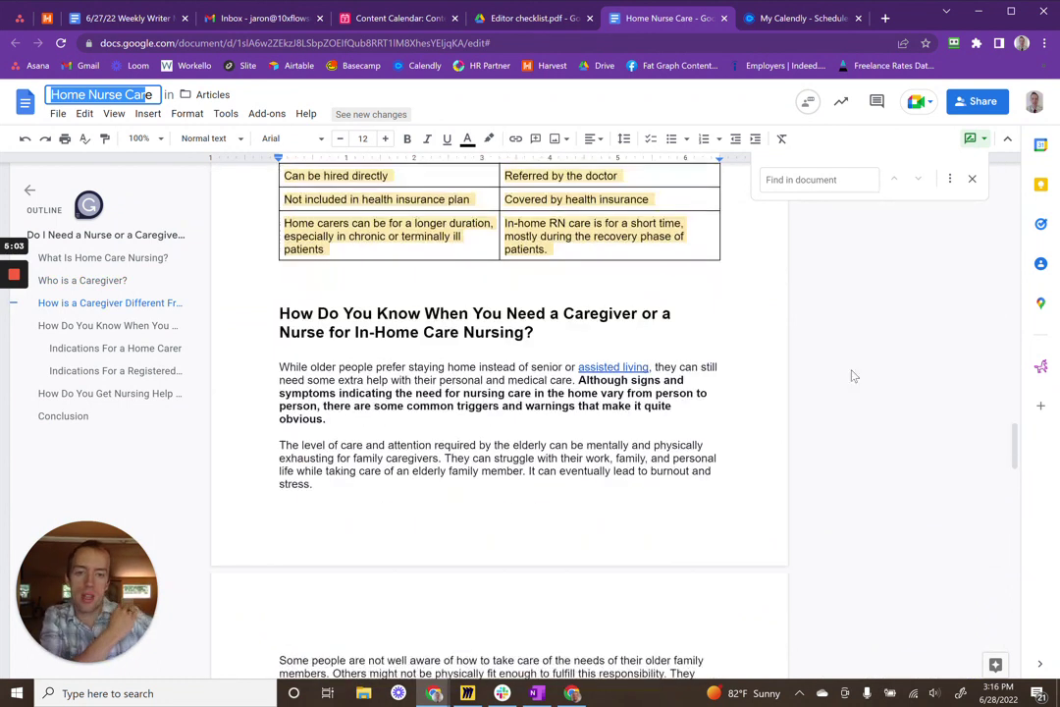
scroll(833, 439, "down", 9)
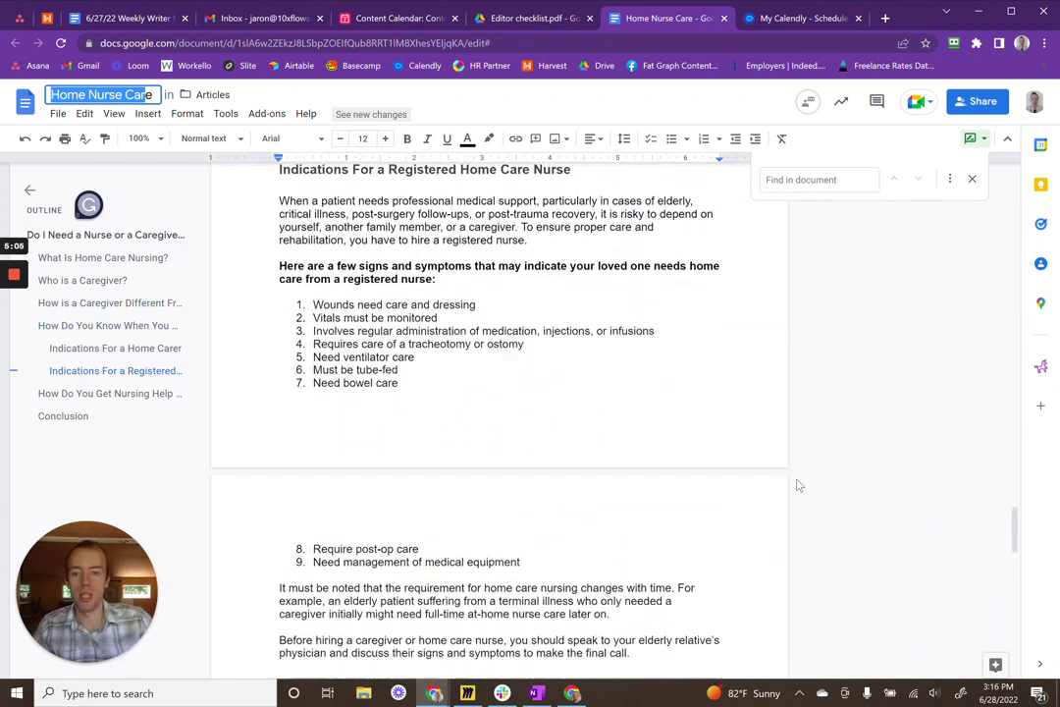
scroll(740, 439, "down", 3)
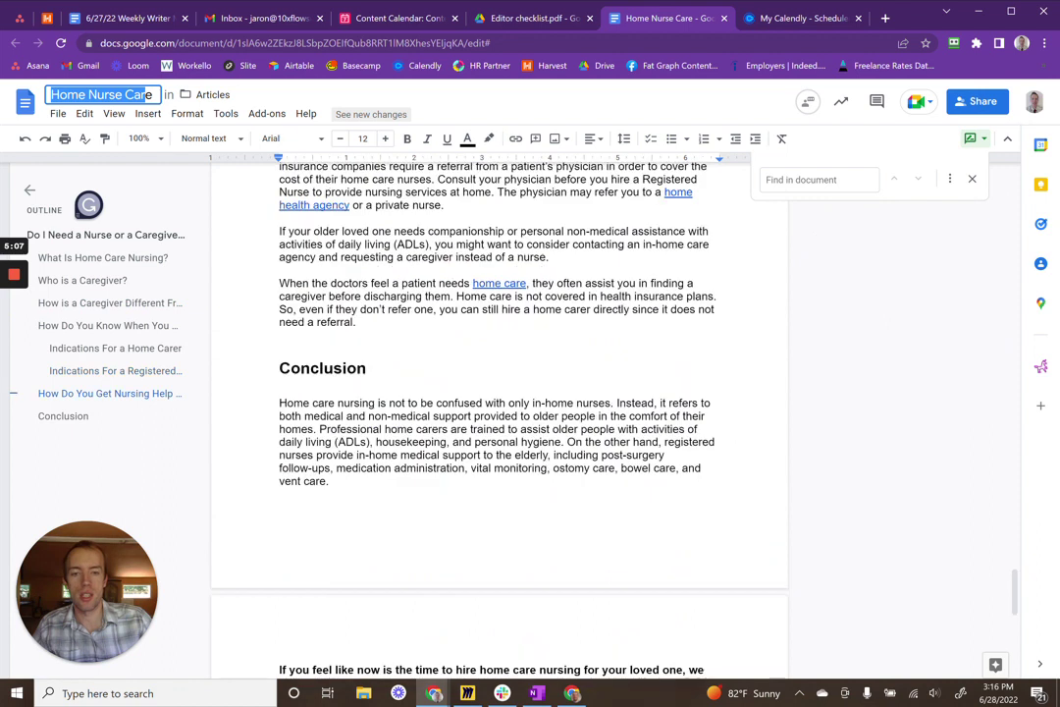
scroll(498, 423, "down", 3)
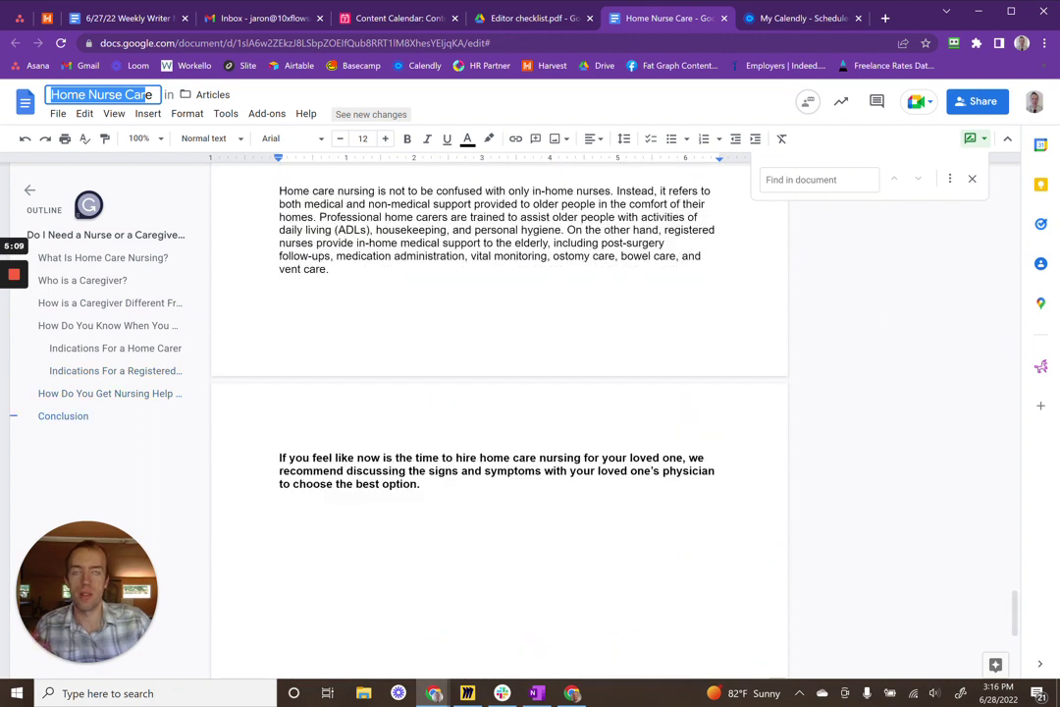
Return to the Home Nurse Care article's introduction and check where its "age in place" and "in-home nursing" links lead
scroll(827, 481, "up", 9)
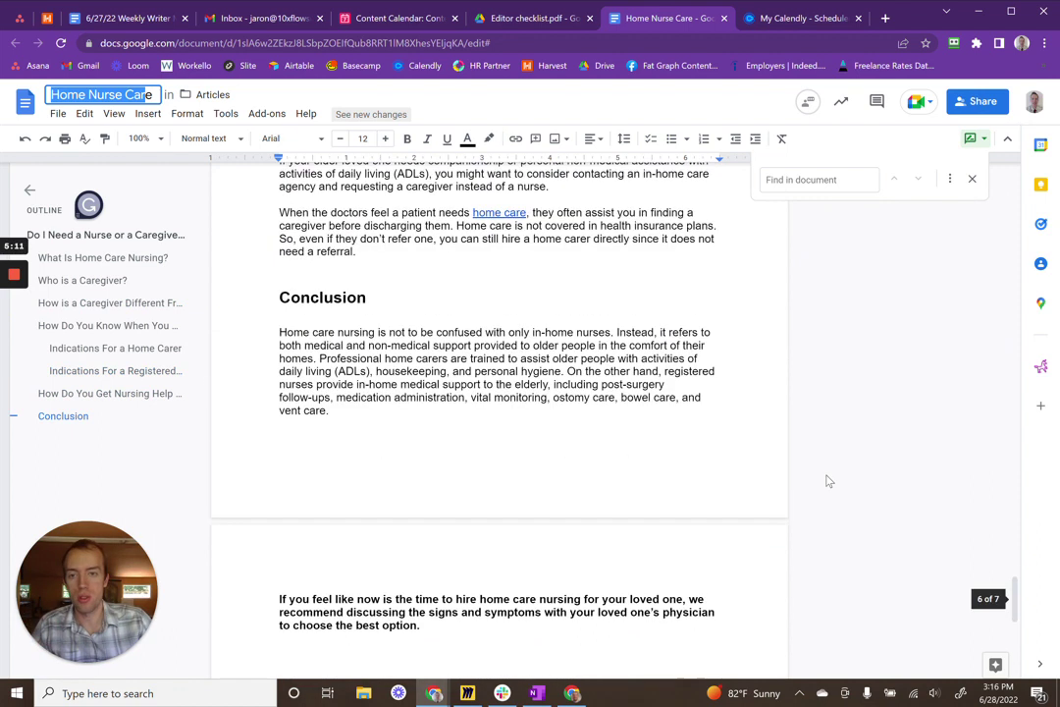
scroll(826, 481, "up", 10)
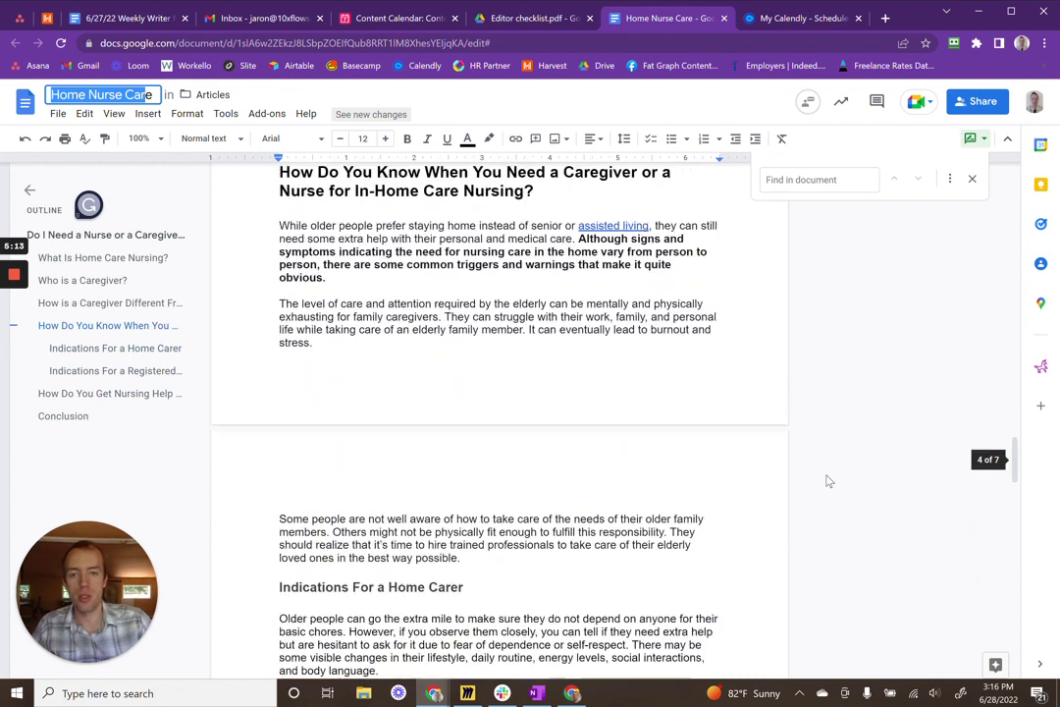
scroll(827, 398, "up", 8)
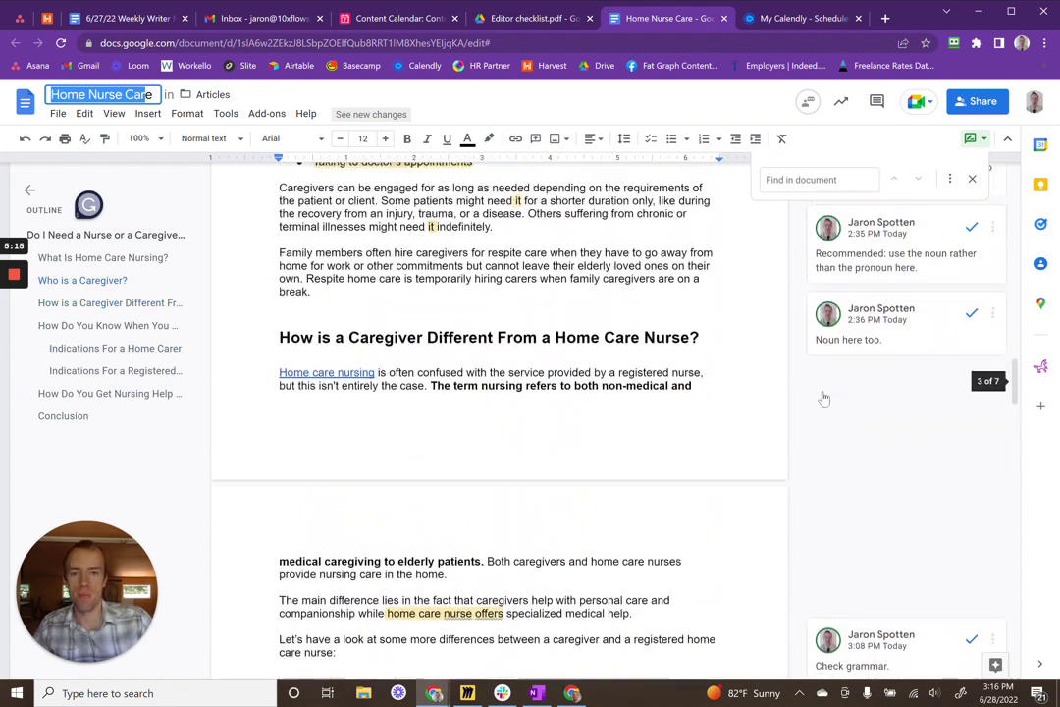
scroll(826, 398, "up", 10)
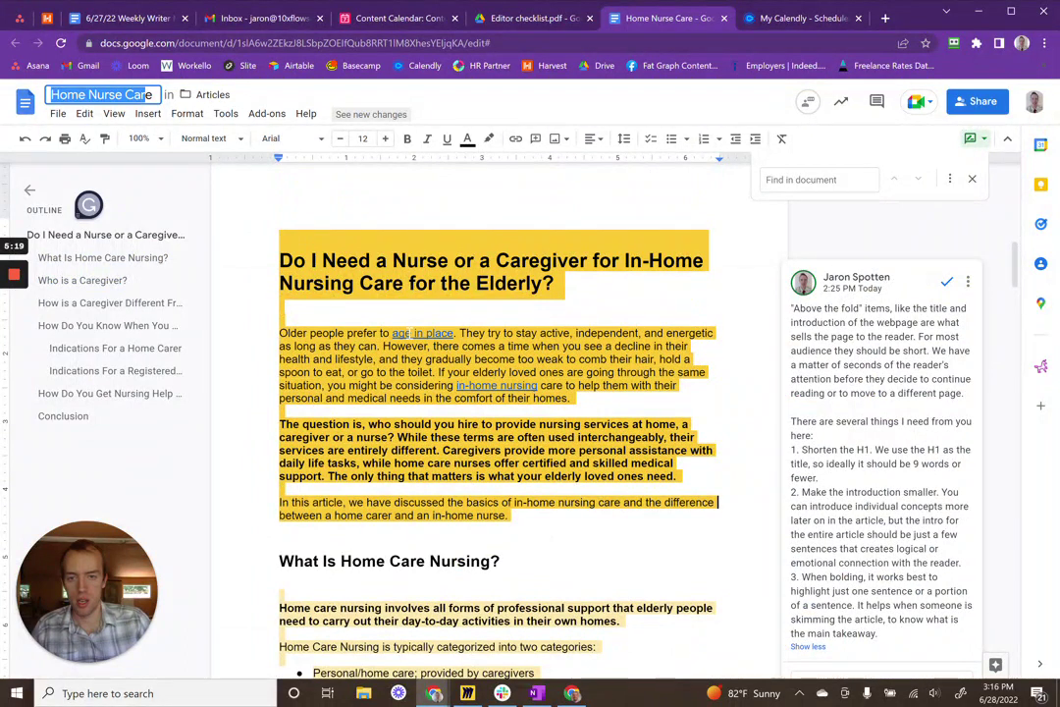
left_click(403, 332)
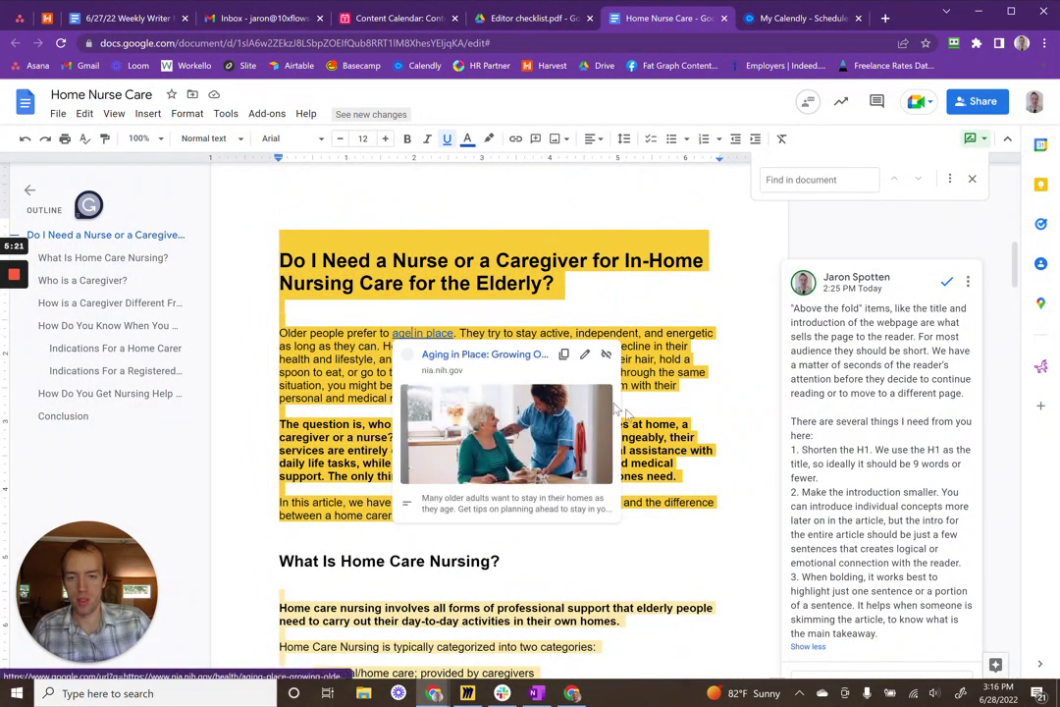
left_click(515, 385)
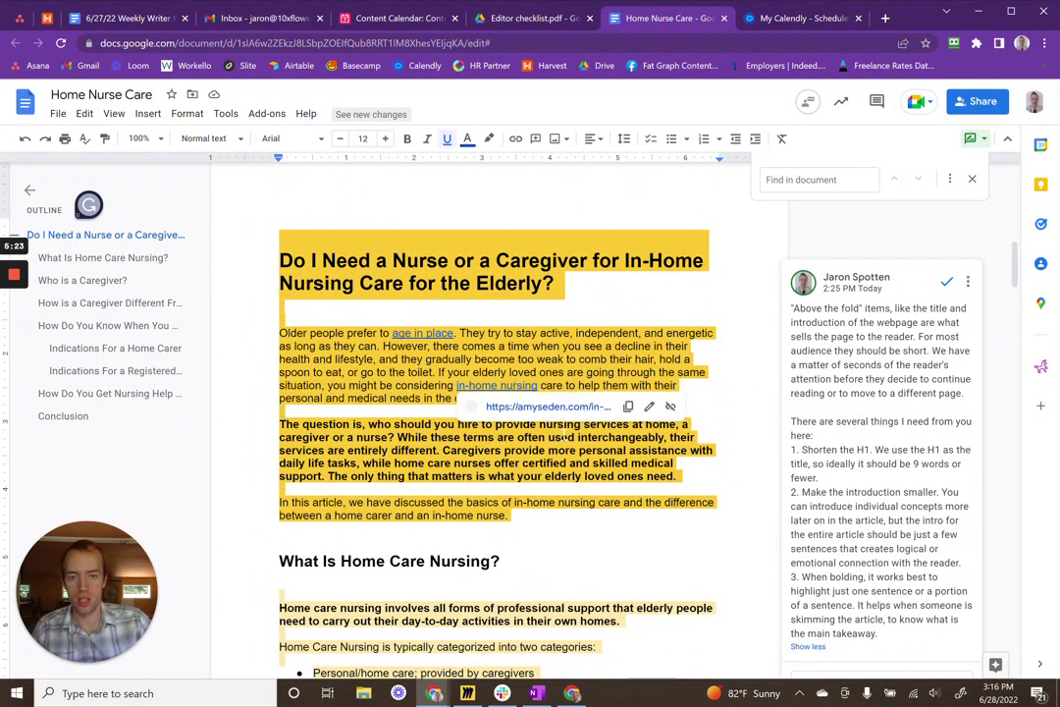
scroll(572, 501, "down", 7)
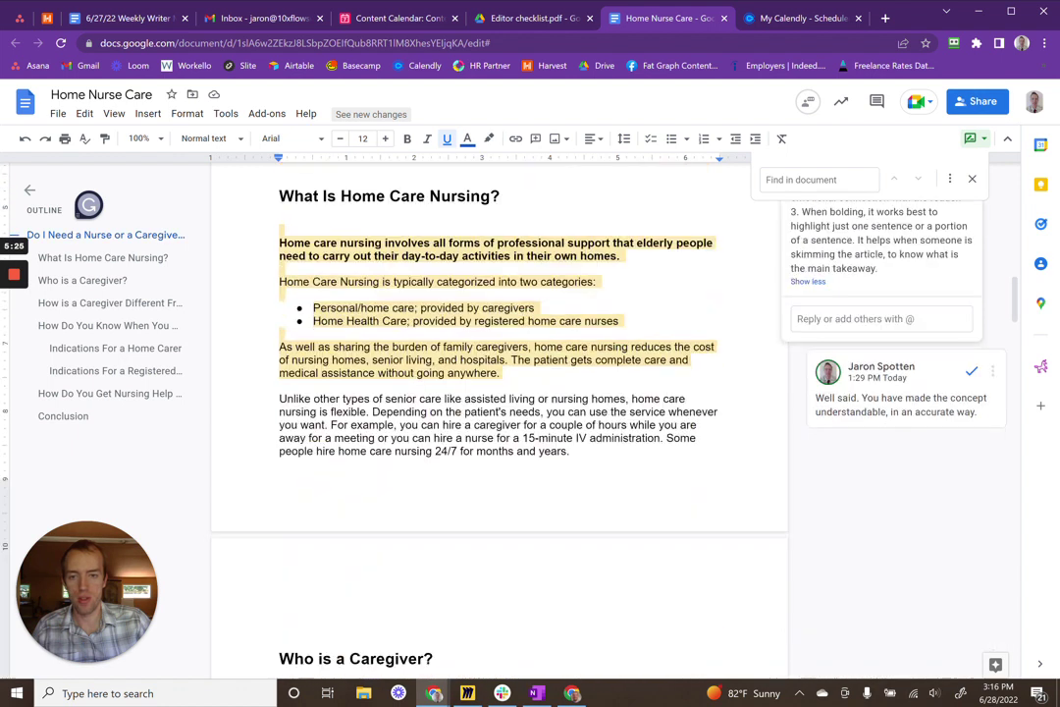
scroll(572, 501, "up", 6)
scroll(572, 502, "up", 2)
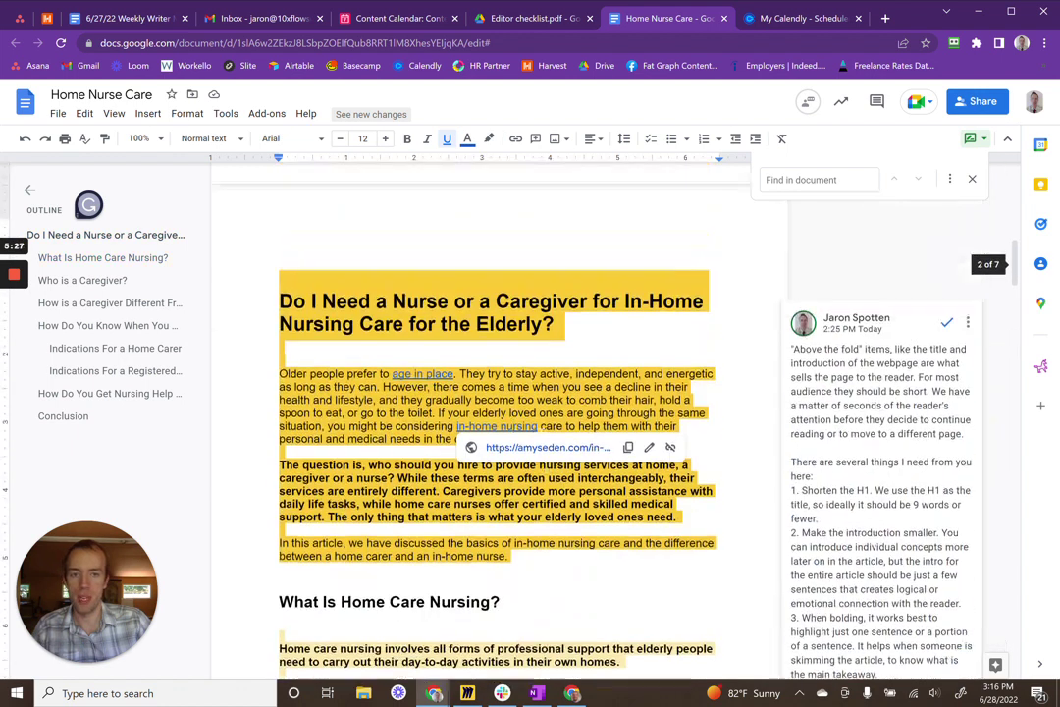
Check the destination of the "Home care nursing" link under the caregiver versus home care nurse heading
scroll(572, 502, "down", 7)
scroll(572, 502, "down", 4)
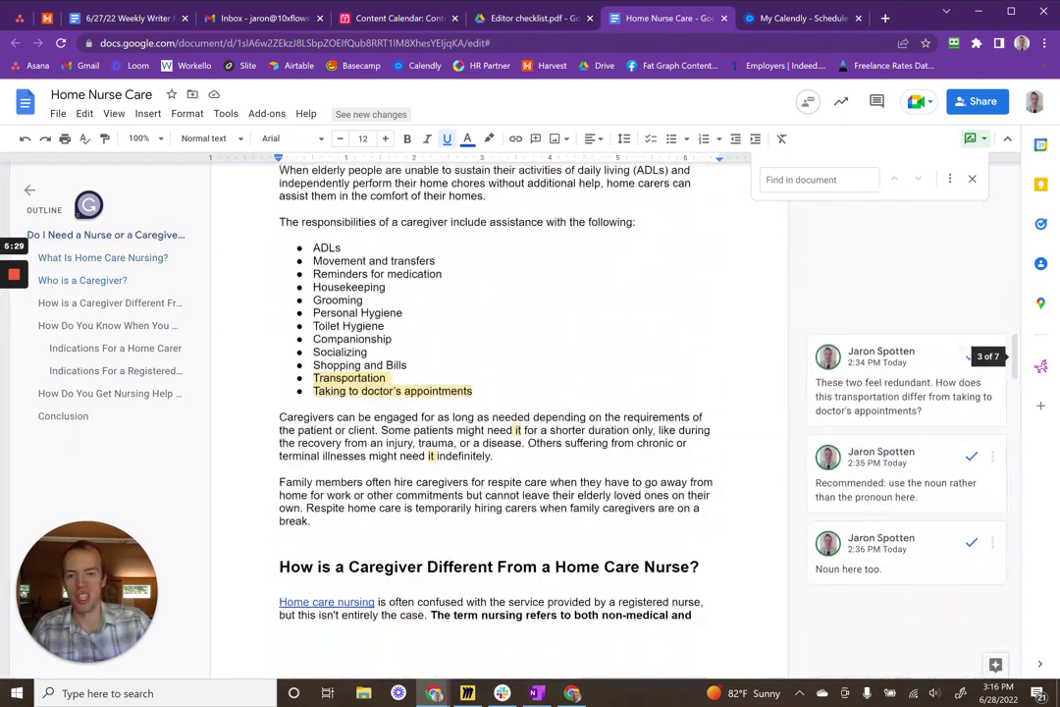
left_click(312, 415)
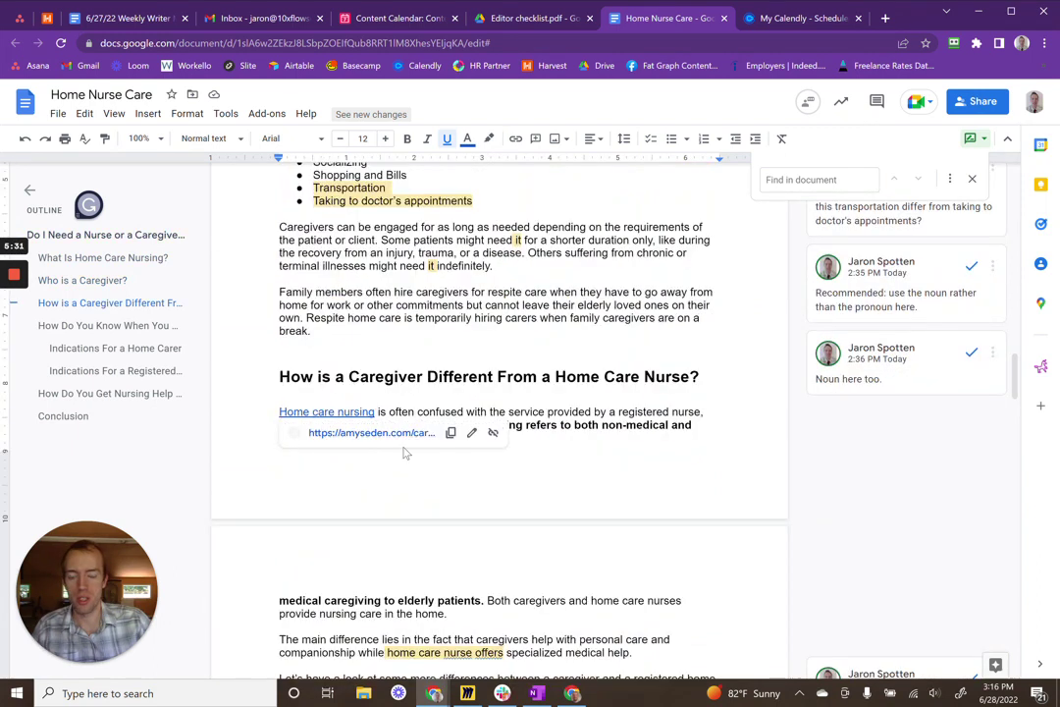
scroll(402, 449, "down", 1)
scroll(501, 442, "down", 2)
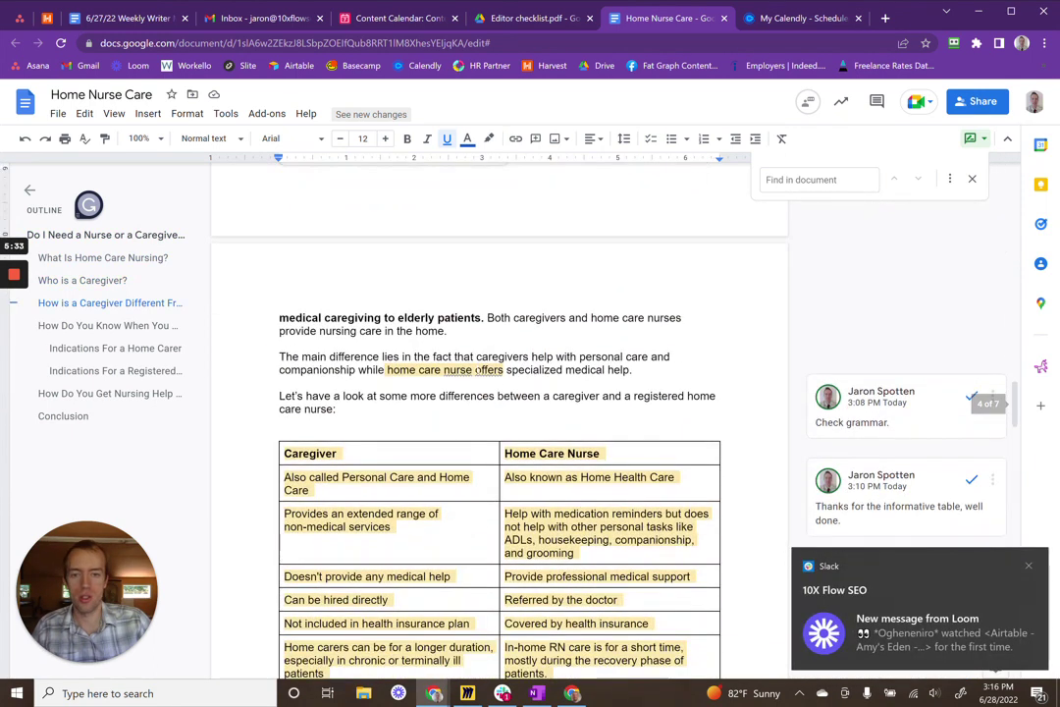
Check the destinations of the "assisted living", "home health agency" and "home care" links in the article's remaining sections
scroll(501, 442, "down", 1)
scroll(598, 295, "down", 4)
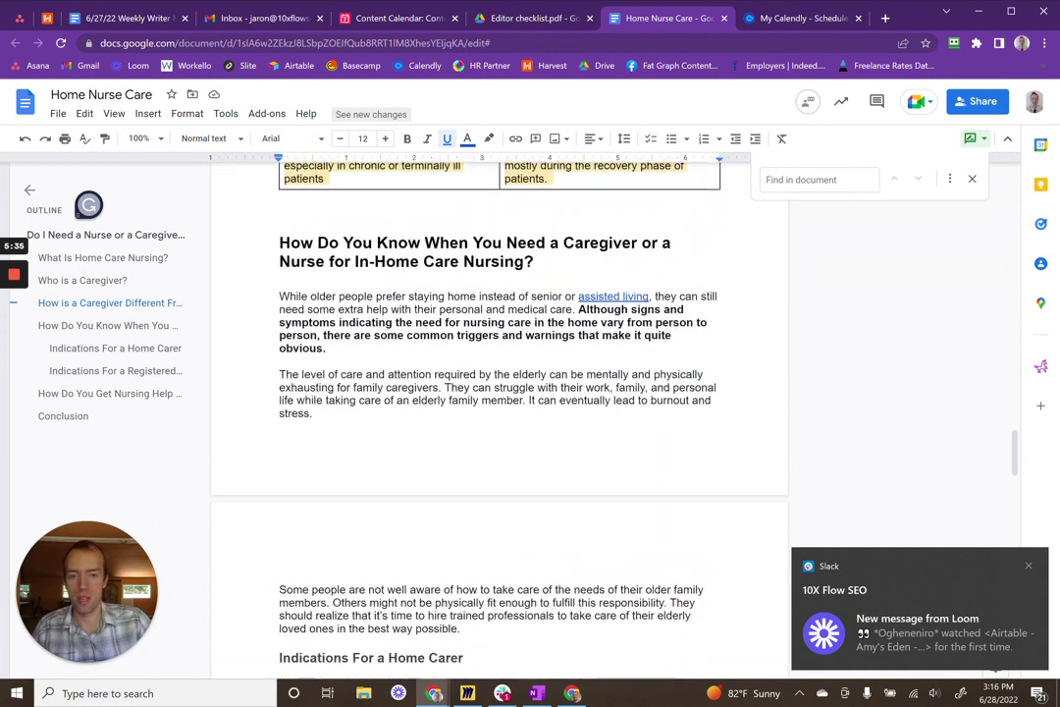
left_click(599, 295)
scroll(599, 293, "down", 7)
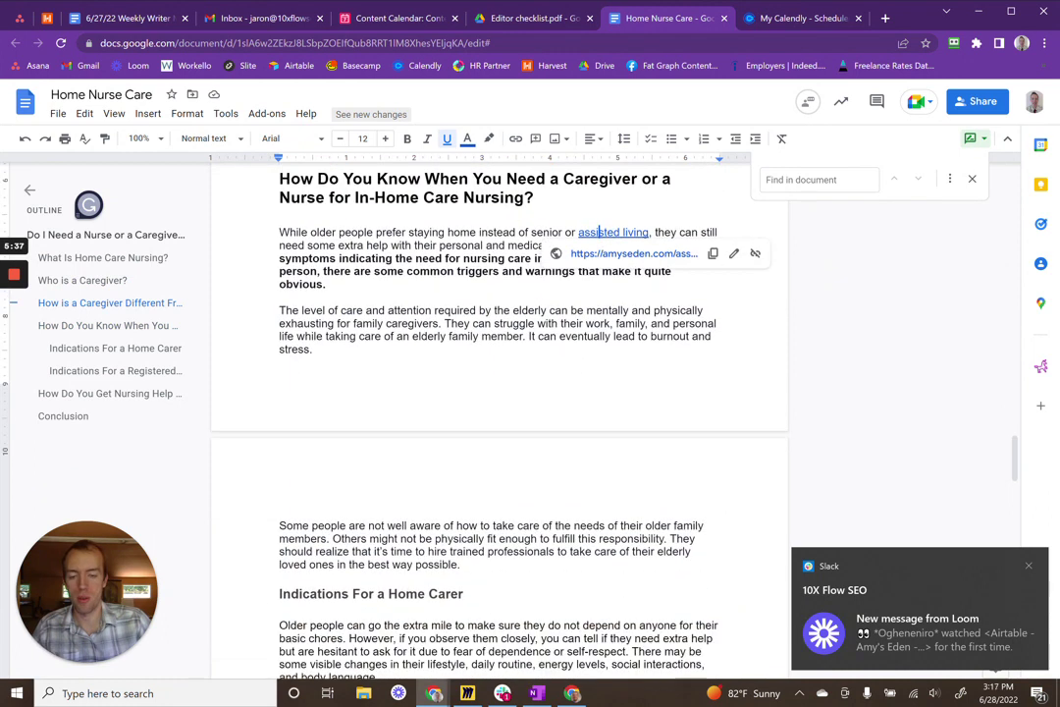
scroll(500, 422, "down", 8)
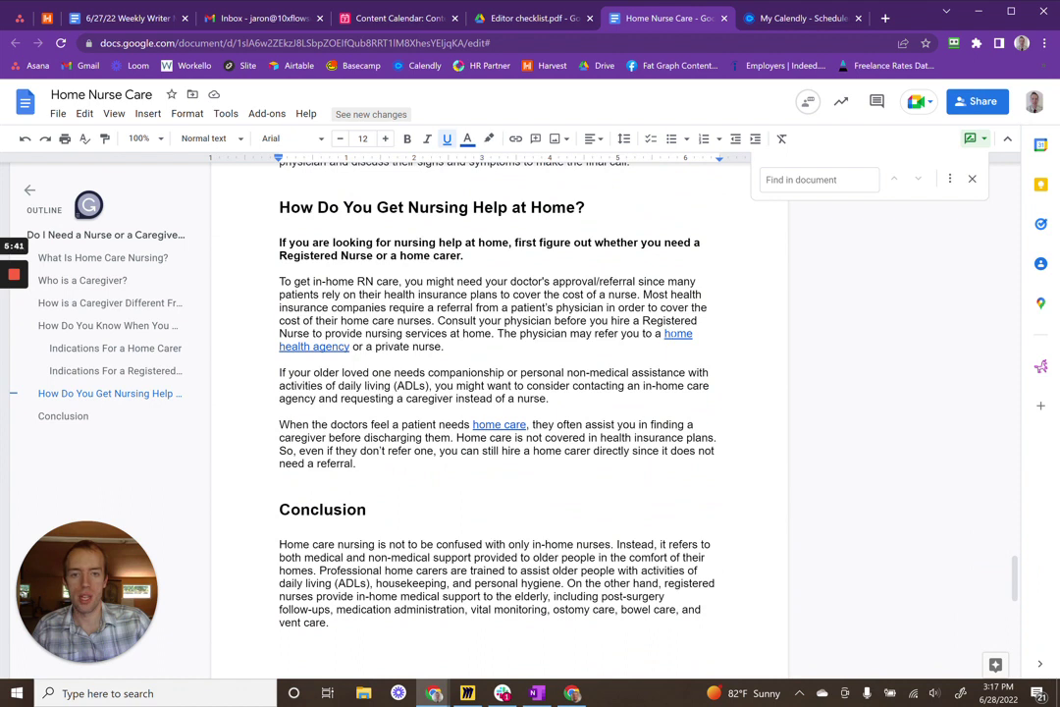
left_click(672, 333)
left_click(508, 425)
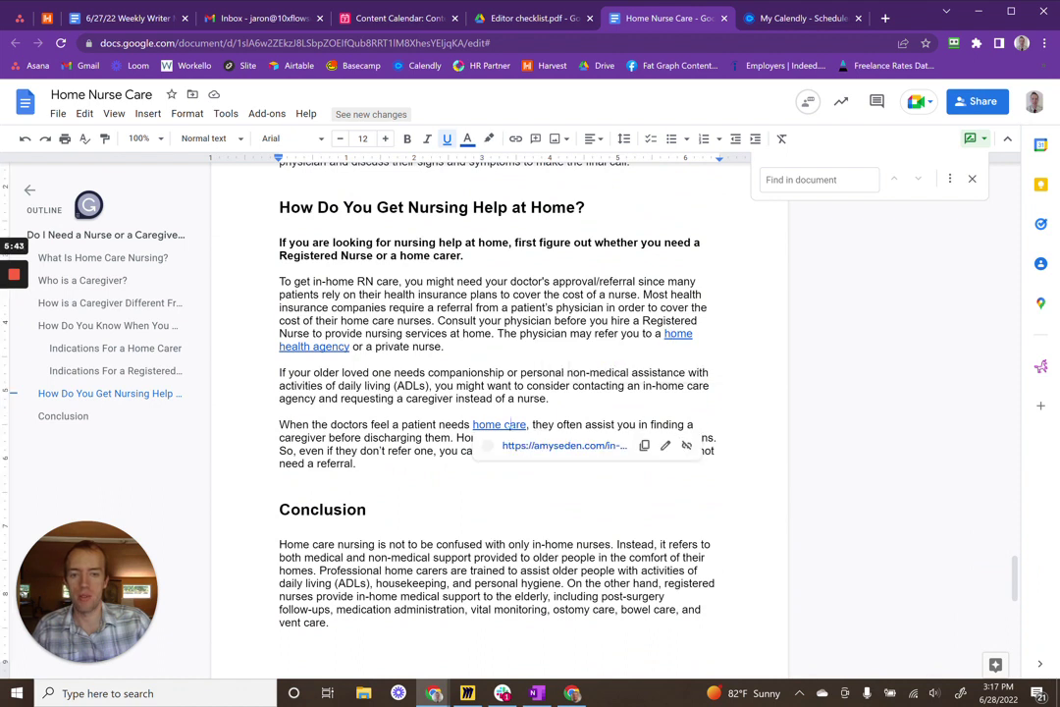
Skim the article from the conclusion back through the indications lists to the "What Is Home Care Nursing?" section
scroll(498, 393, "down", 6)
scroll(499, 393, "up", 7)
scroll(499, 392, "up", 15)
scroll(498, 393, "down", 4)
scroll(499, 392, "down", 4)
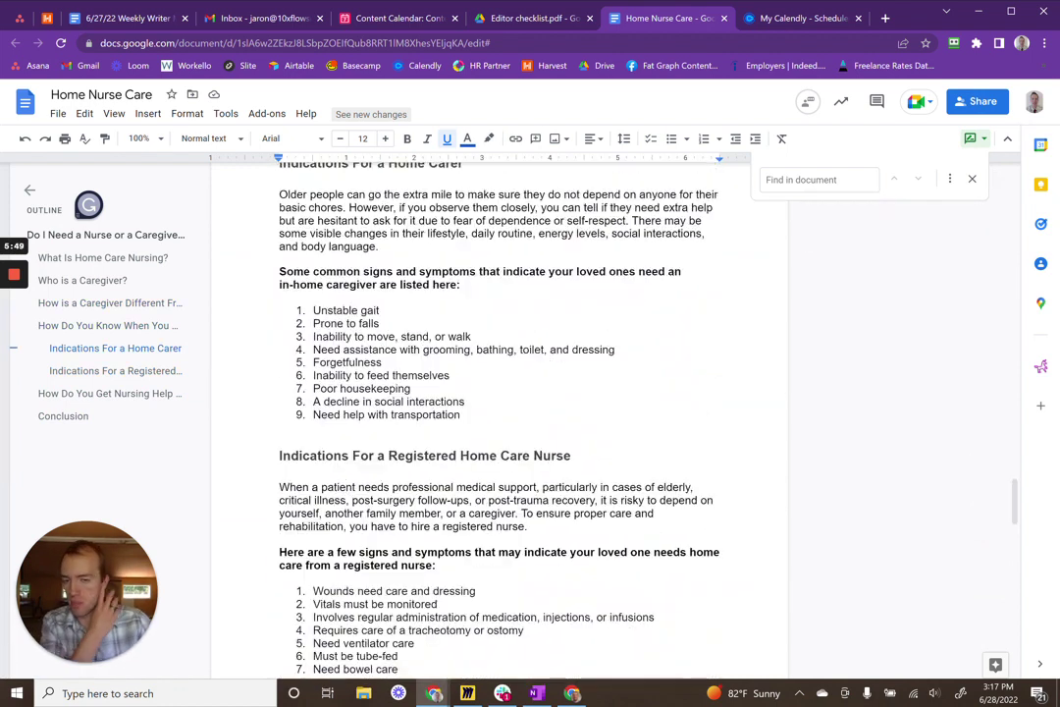
scroll(498, 412, "up", 20)
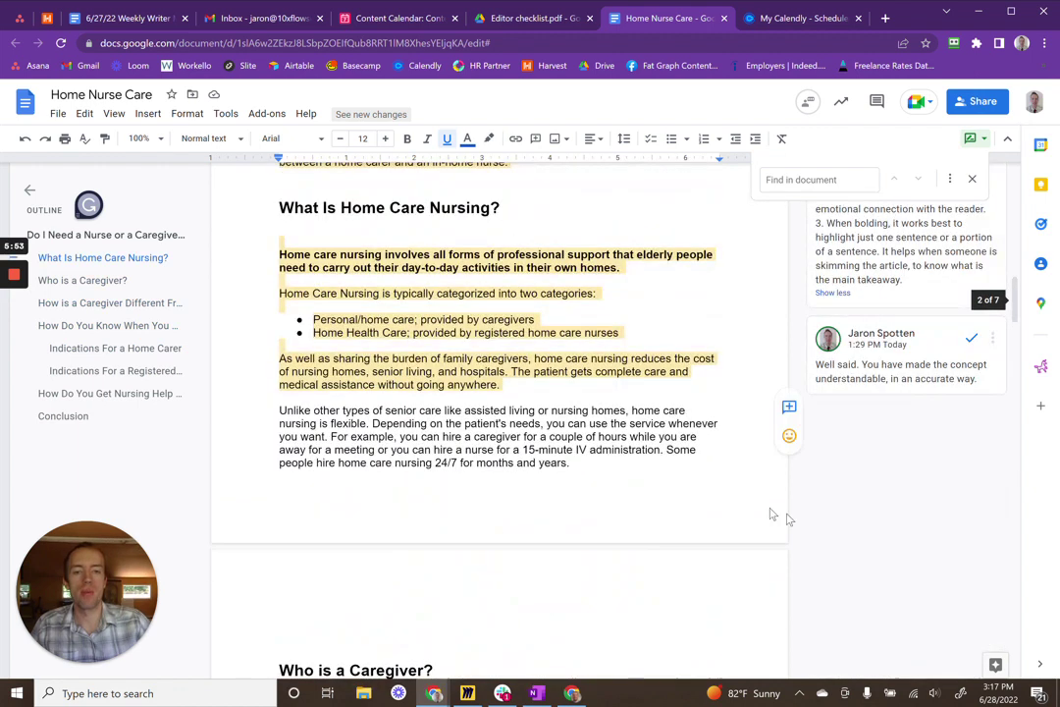
Compare the Initial check items in the Editor checklist with the Home Nurse Care article's introduction and comments
left_click(520, 18)
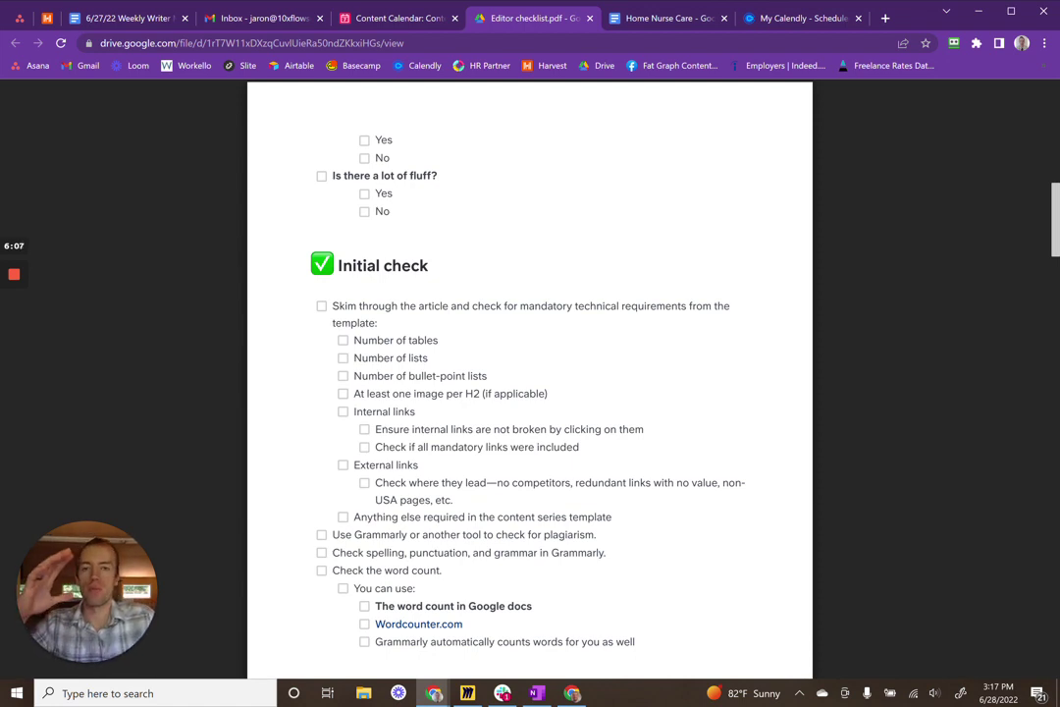
left_click(664, 19)
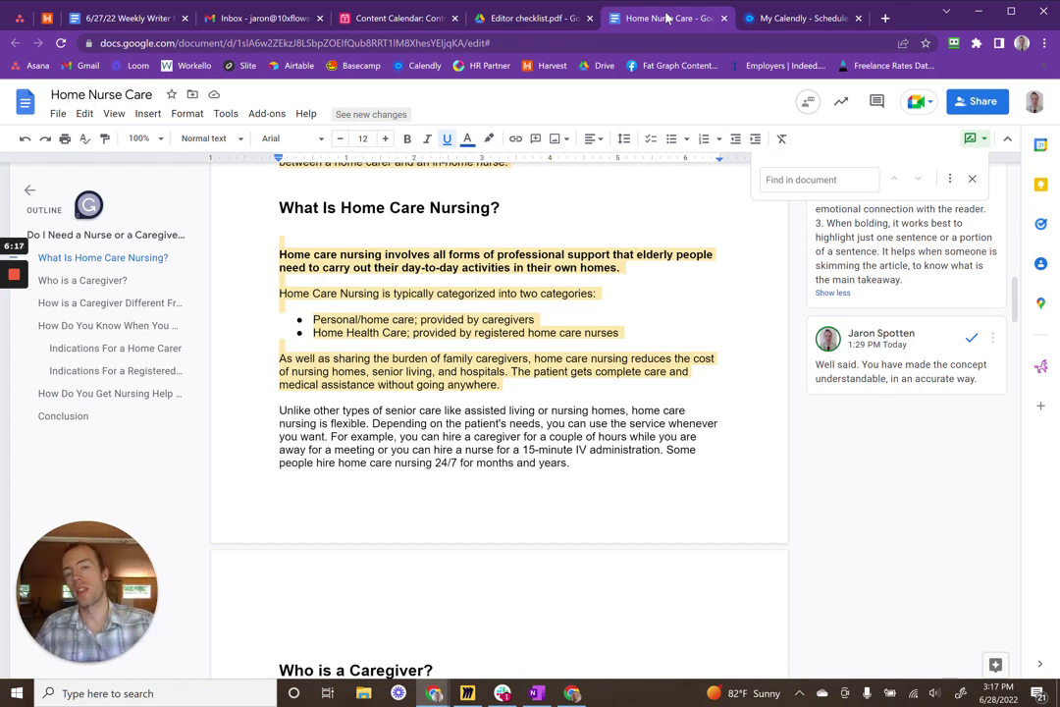
left_click(517, 22)
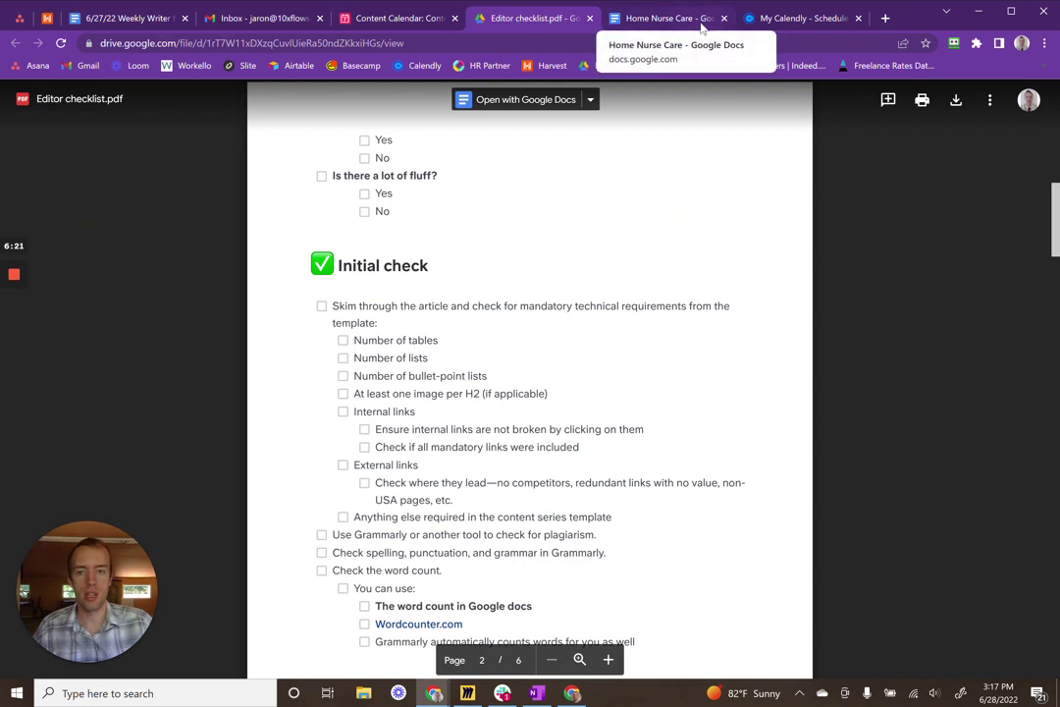
left_click(670, 20)
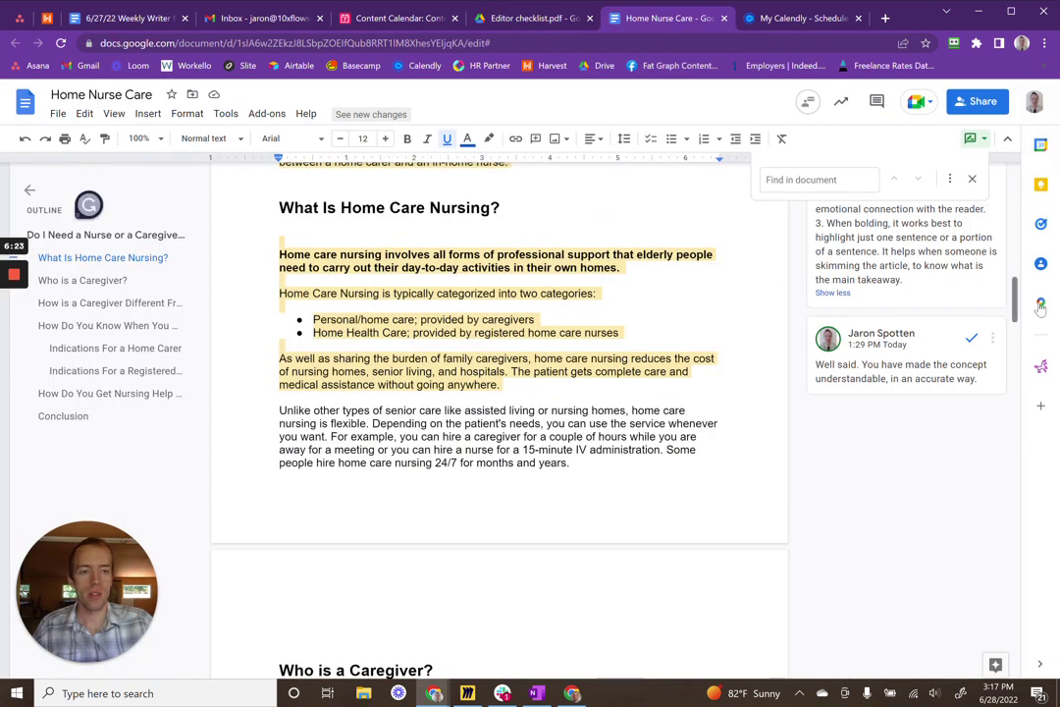
left_click_drag(1011, 307, 1006, 191)
scroll(950, 223, "down", 10)
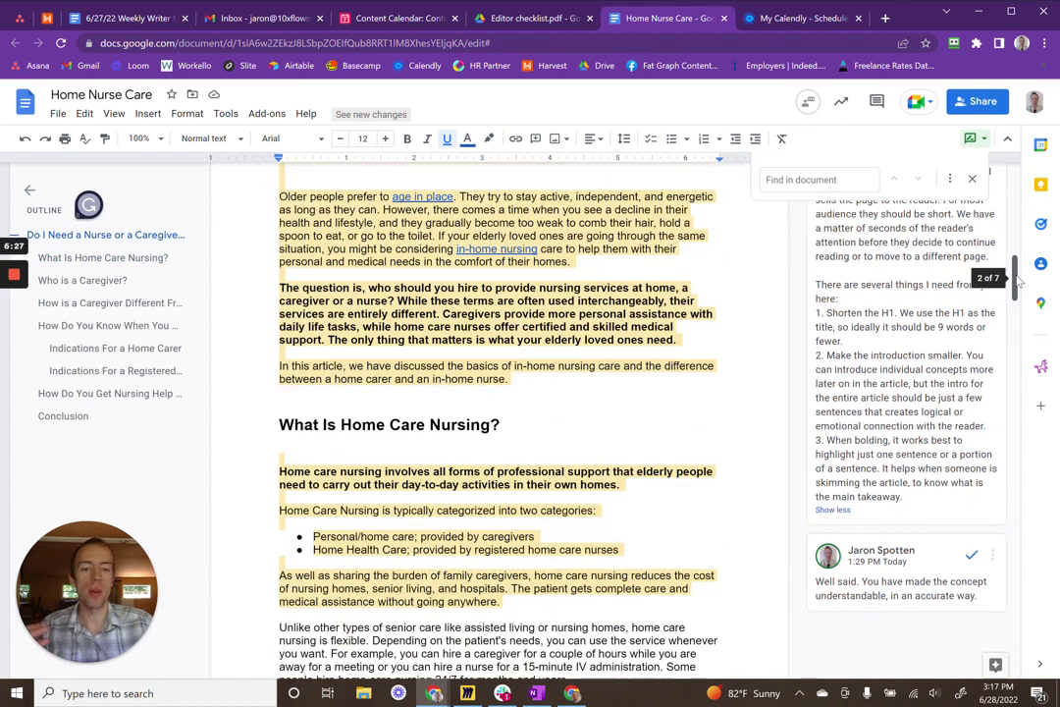
left_click(523, 20)
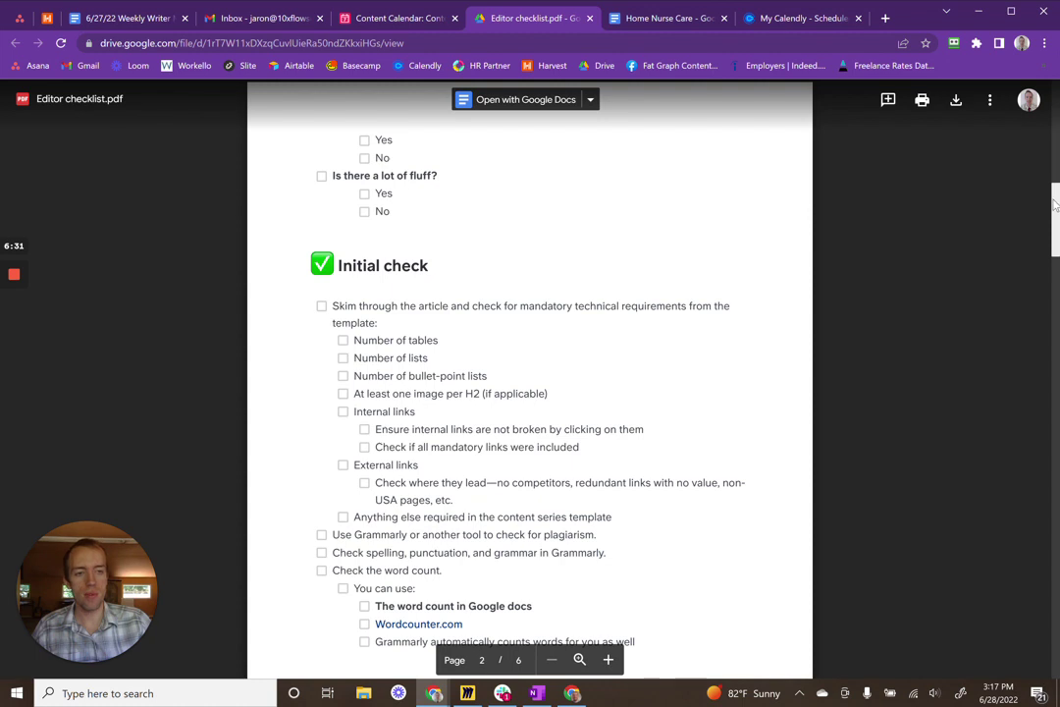
scroll(1051, 208, "down", 3)
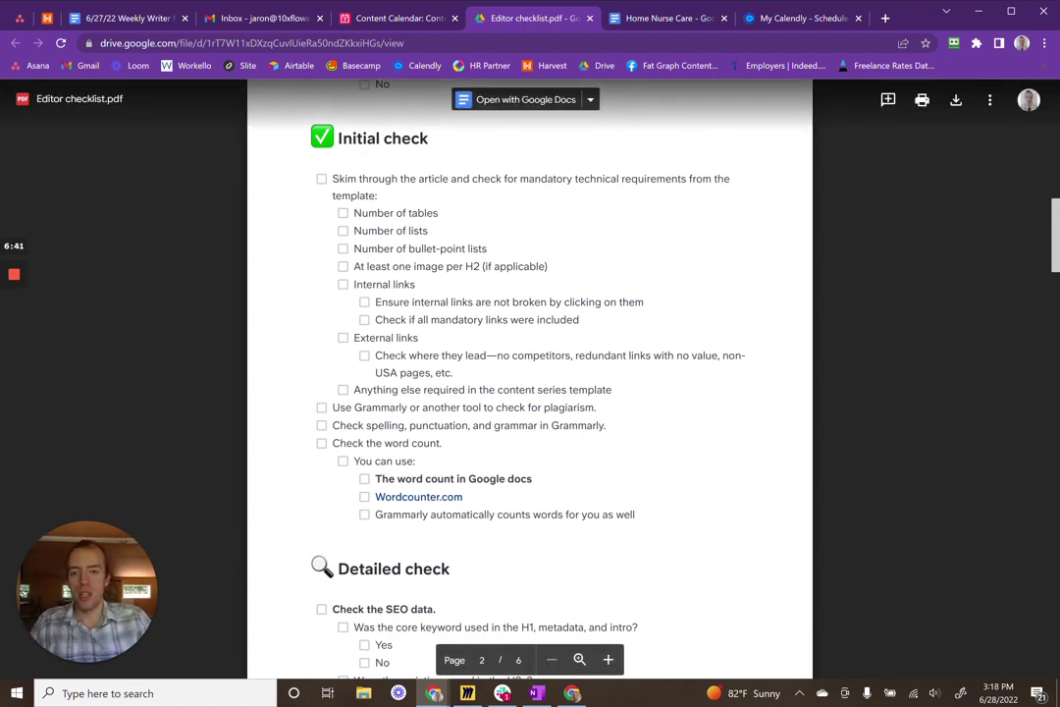
Reread the Overall feedback questions in the Editor checklist and continue to the Detailed check's SEO data items
scroll(530, 392, "up", 10)
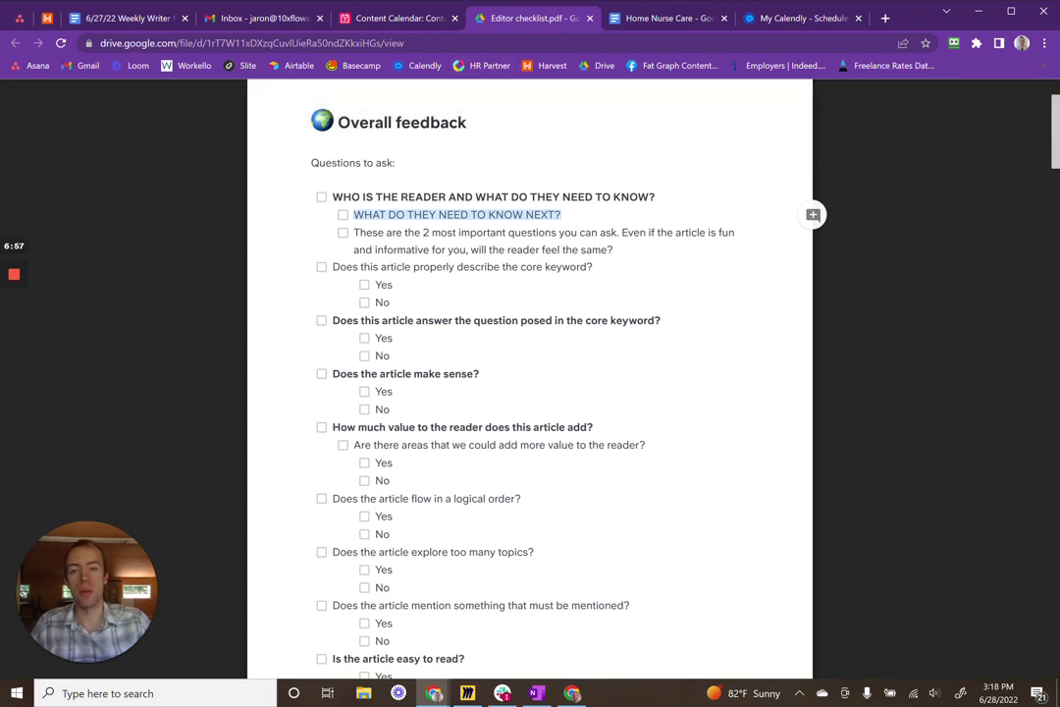
double_click(345, 372)
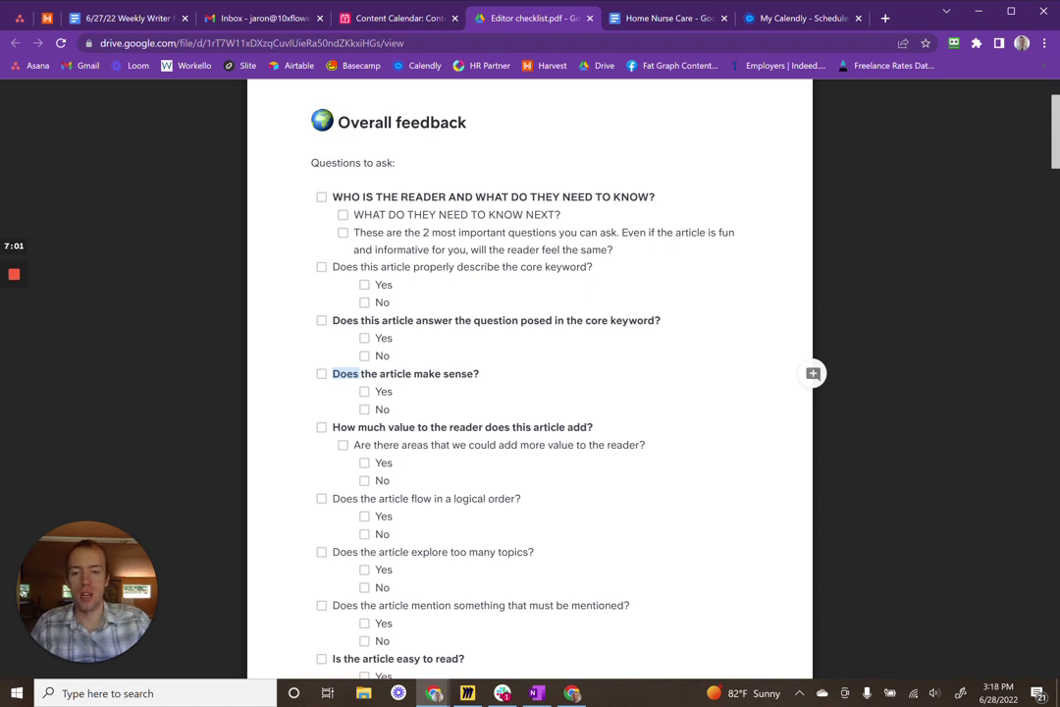
left_click(682, 304)
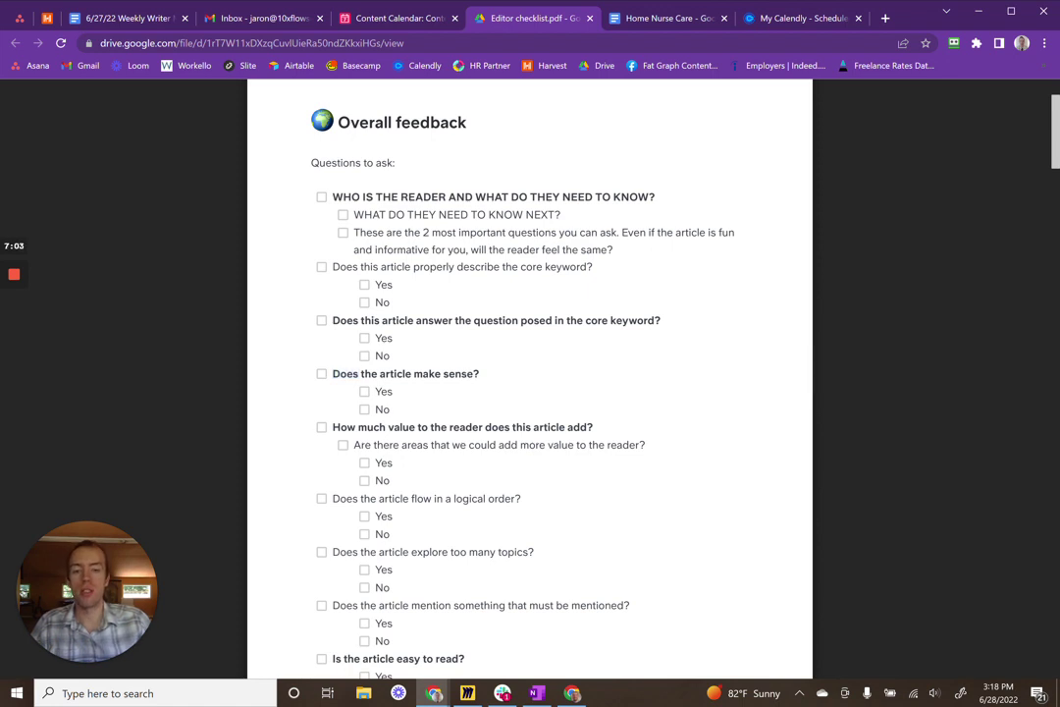
scroll(530, 373, "down", 3)
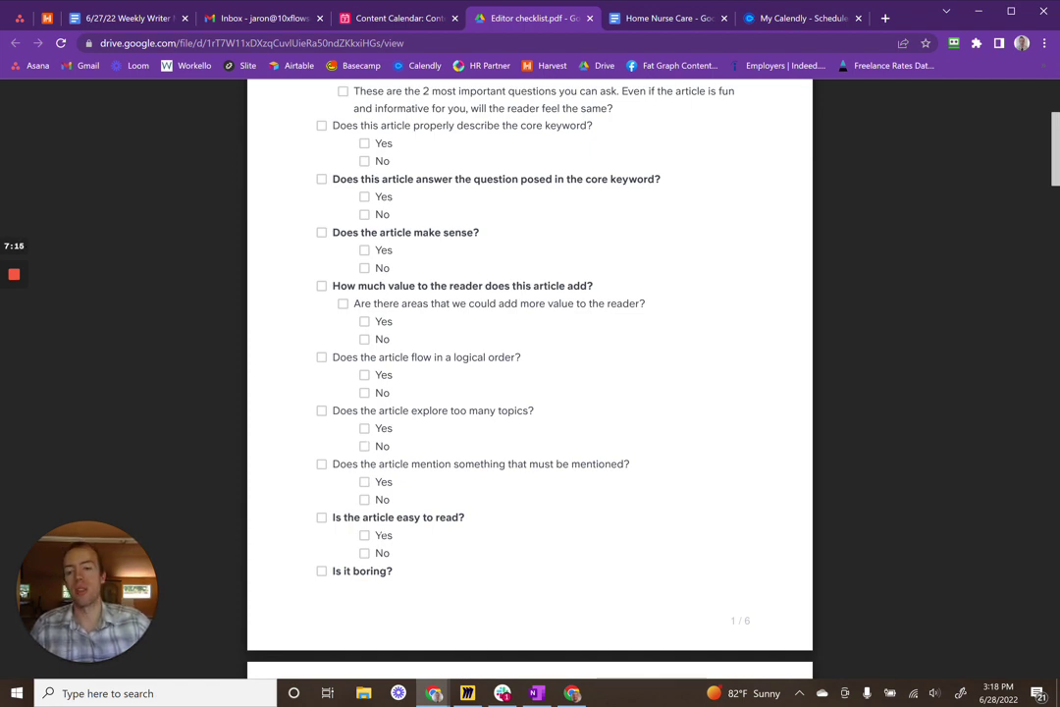
scroll(530, 373, "down", 3)
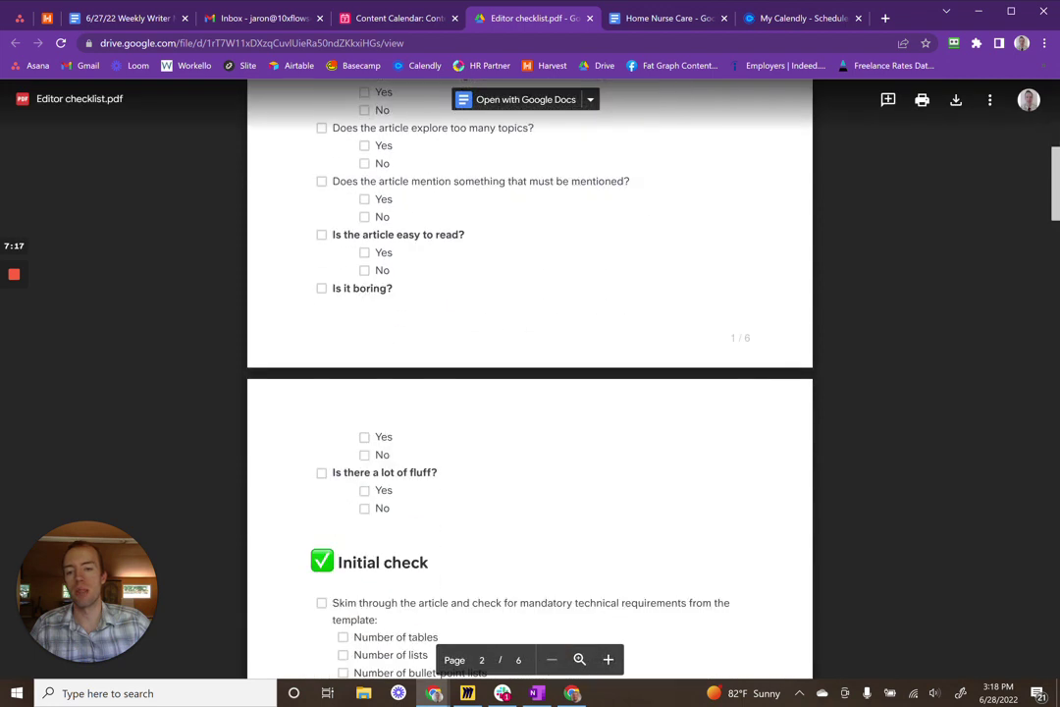
scroll(530, 392, "down", 2)
scroll(482, 93, "down", 4)
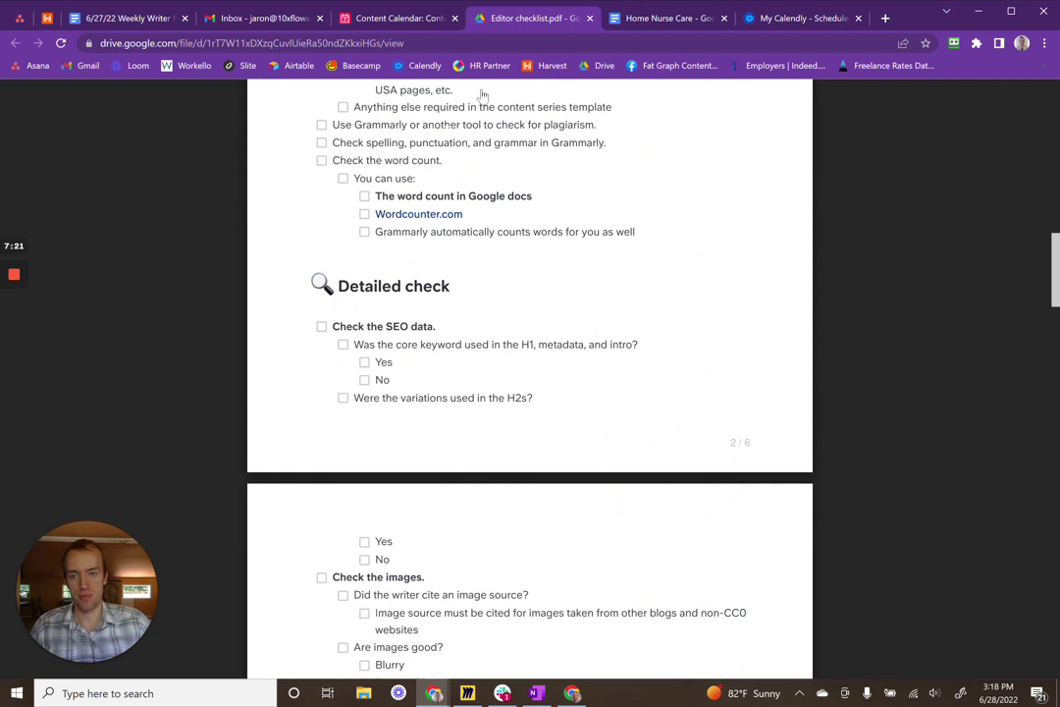
Review the client notes at the start of the Home Nurse Care article and bring up the comment on its H1 and introduction
left_click(629, 18)
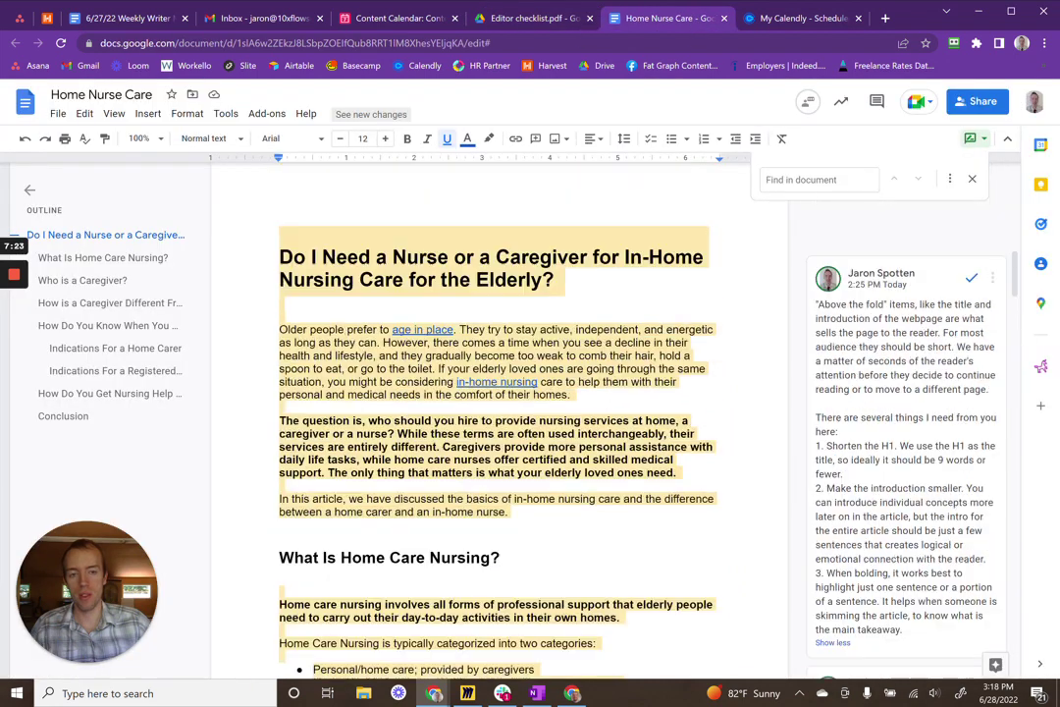
scroll(499, 422, "up", 10)
scroll(499, 422, "down", 10)
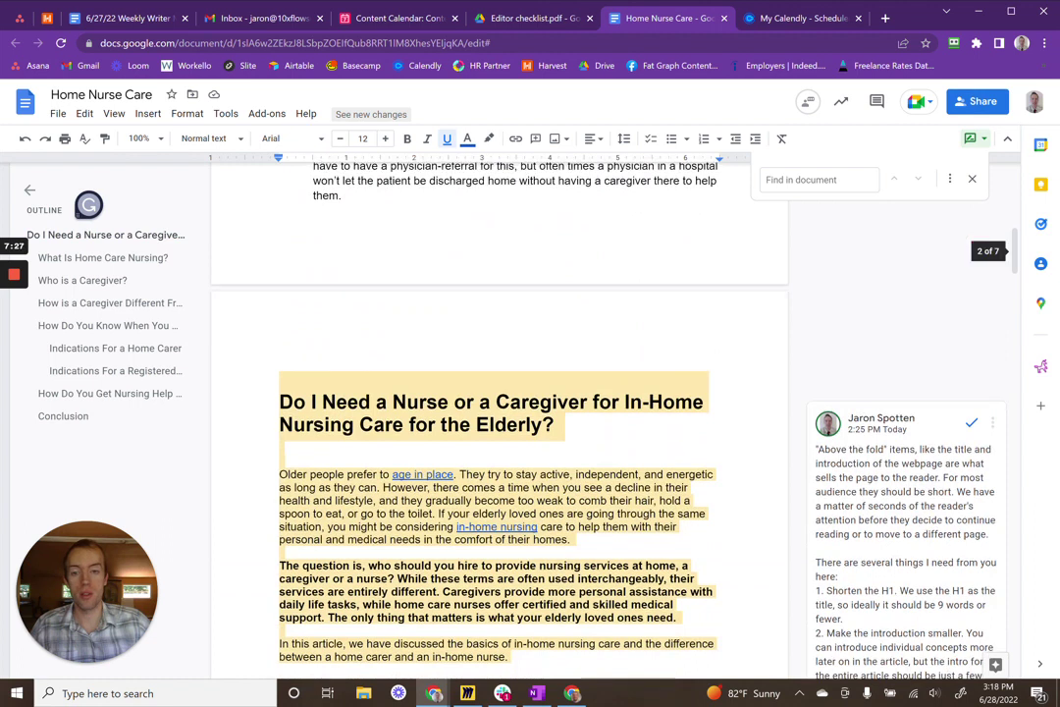
scroll(697, 474, "up", 5)
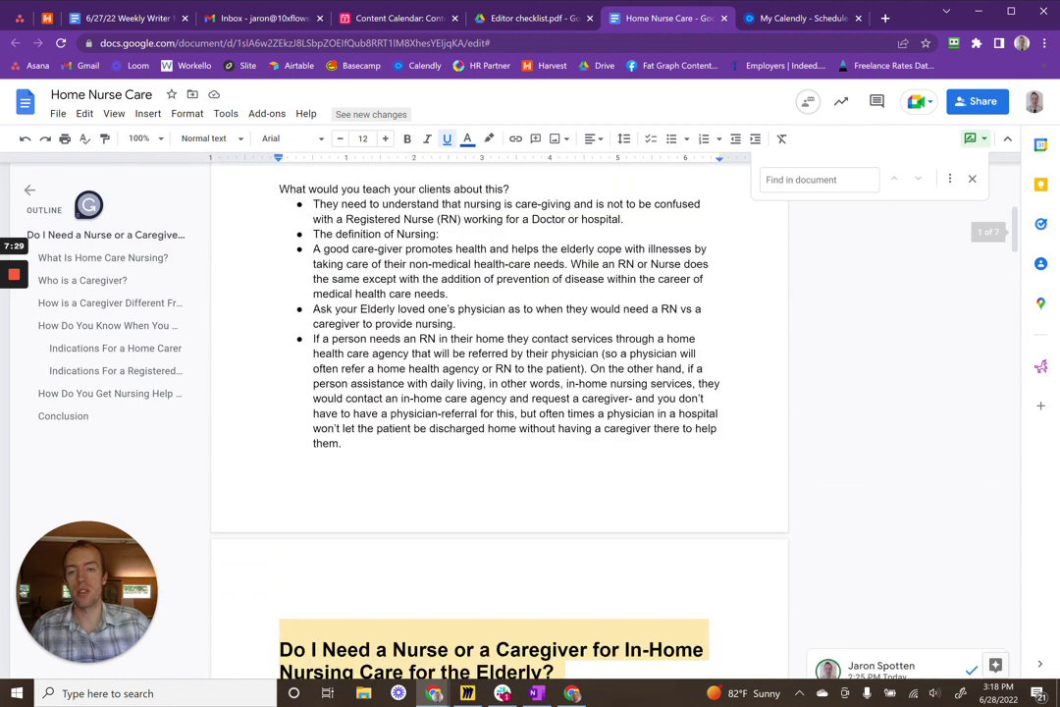
scroll(668, 236, "down", 5)
scroll(379, 219, "down", 5)
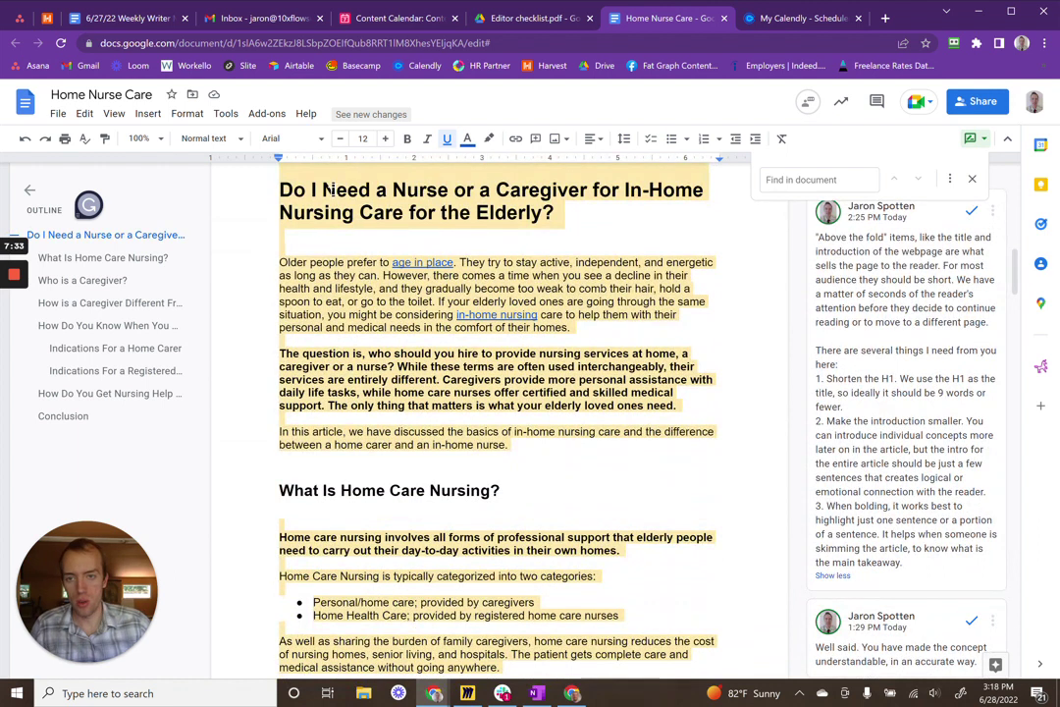
left_click(284, 220)
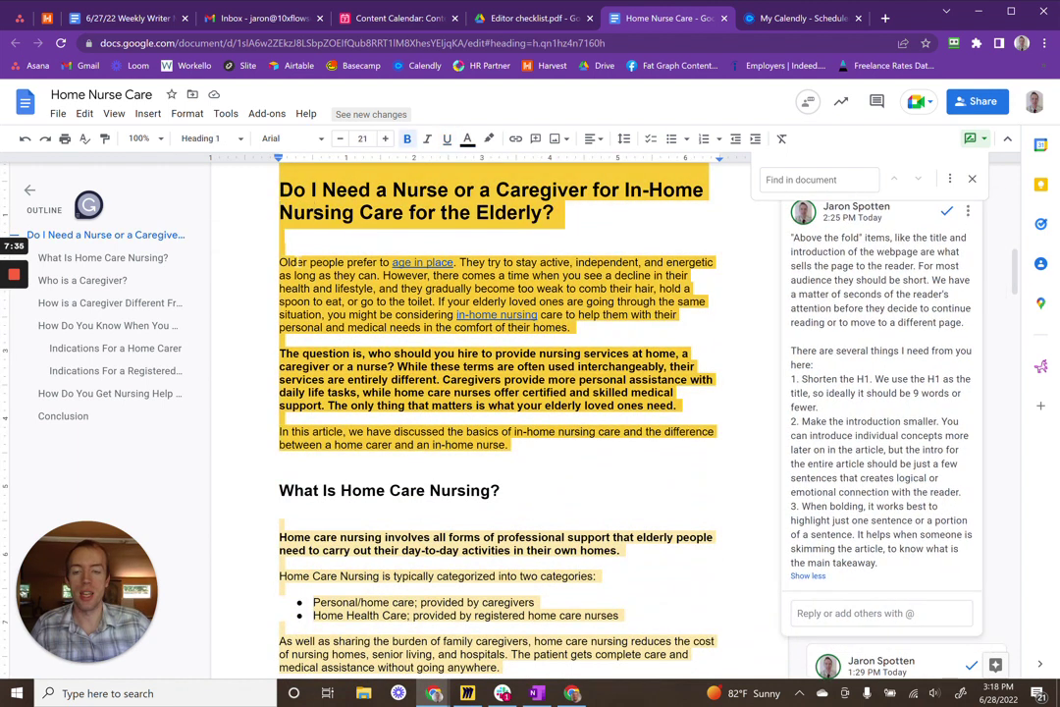
Compare the H1, introduction and bolded "The question is" paragraph with the comment asking for a shorter title, a smaller intro and less bolding
scroll(241, 165, "up", 1)
left_click(554, 257)
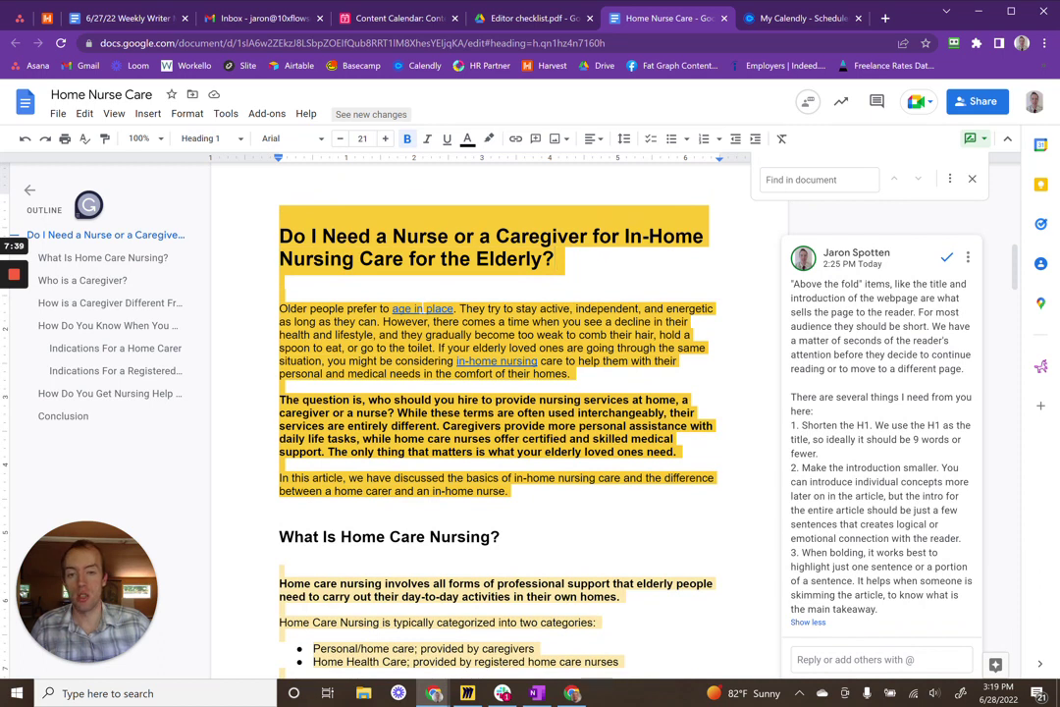
left_click(280, 308)
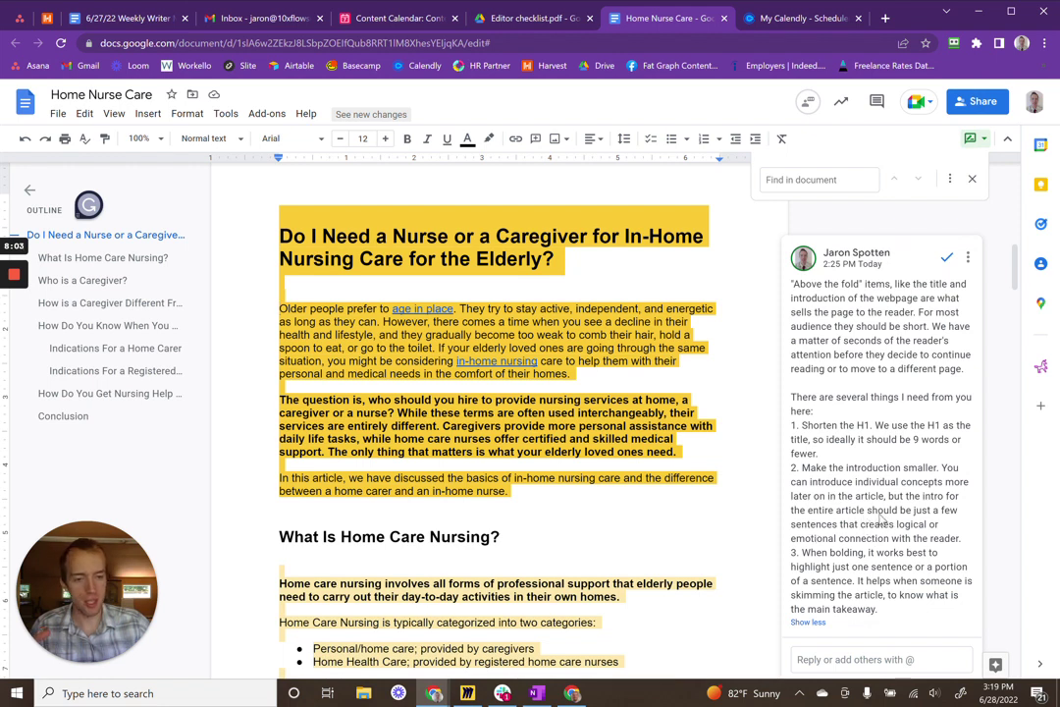
left_click_drag(900, 511, 840, 525)
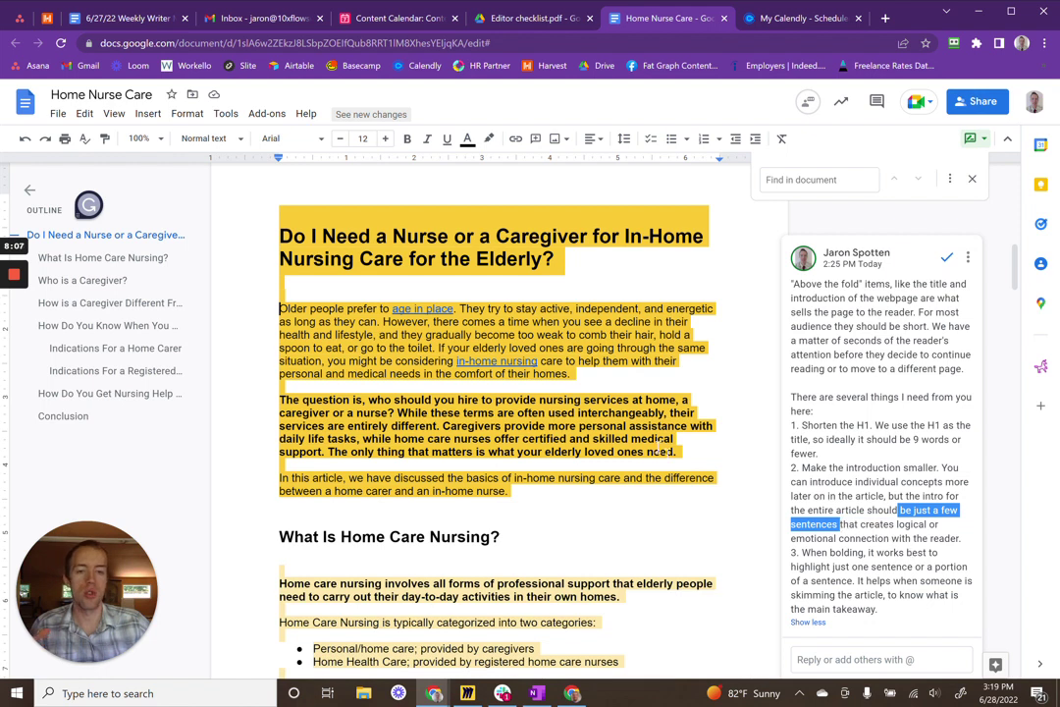
left_click(361, 401)
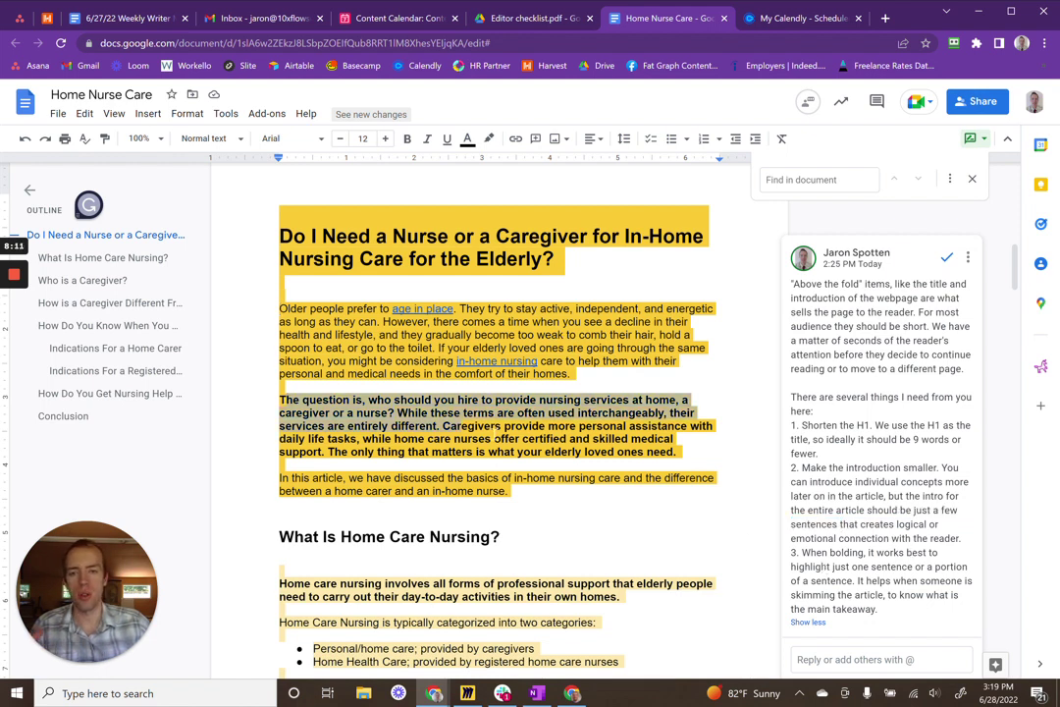
left_click(676, 438)
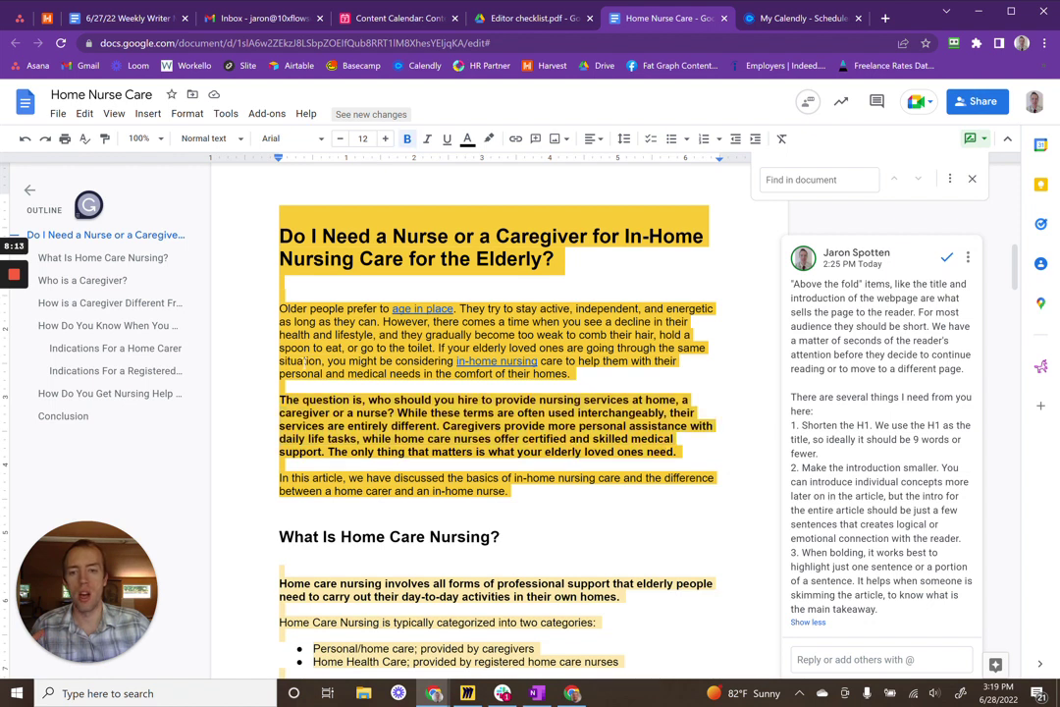
key("shift+Down")
key("shift+Down")
key("shift+Down")
key("shift+Down")
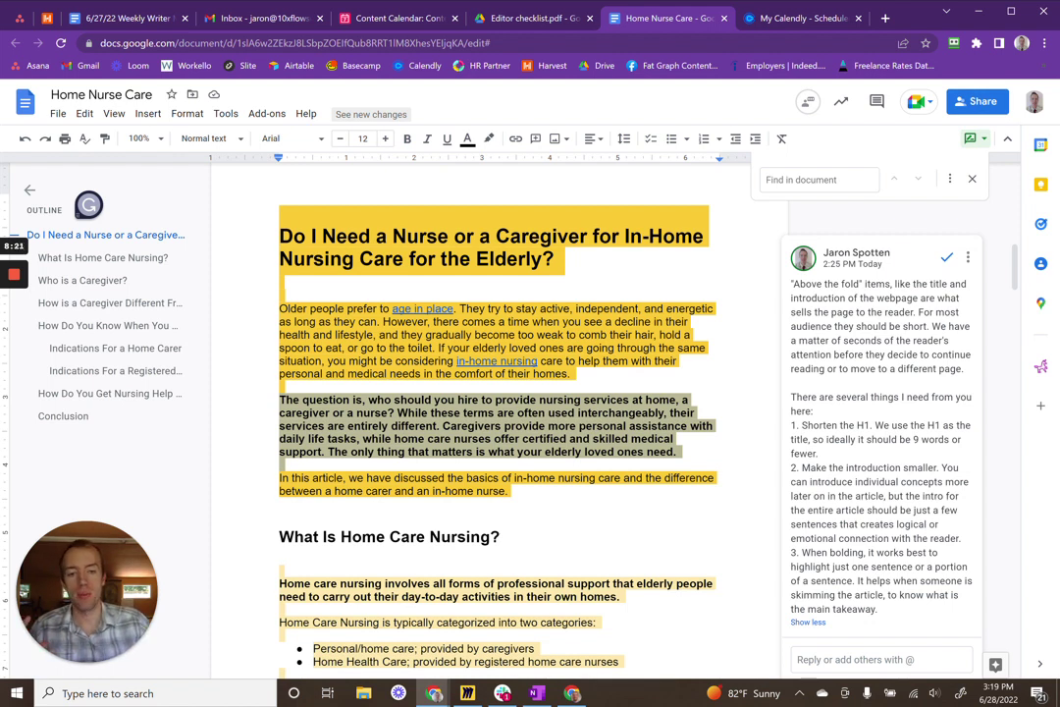
left_click(677, 451)
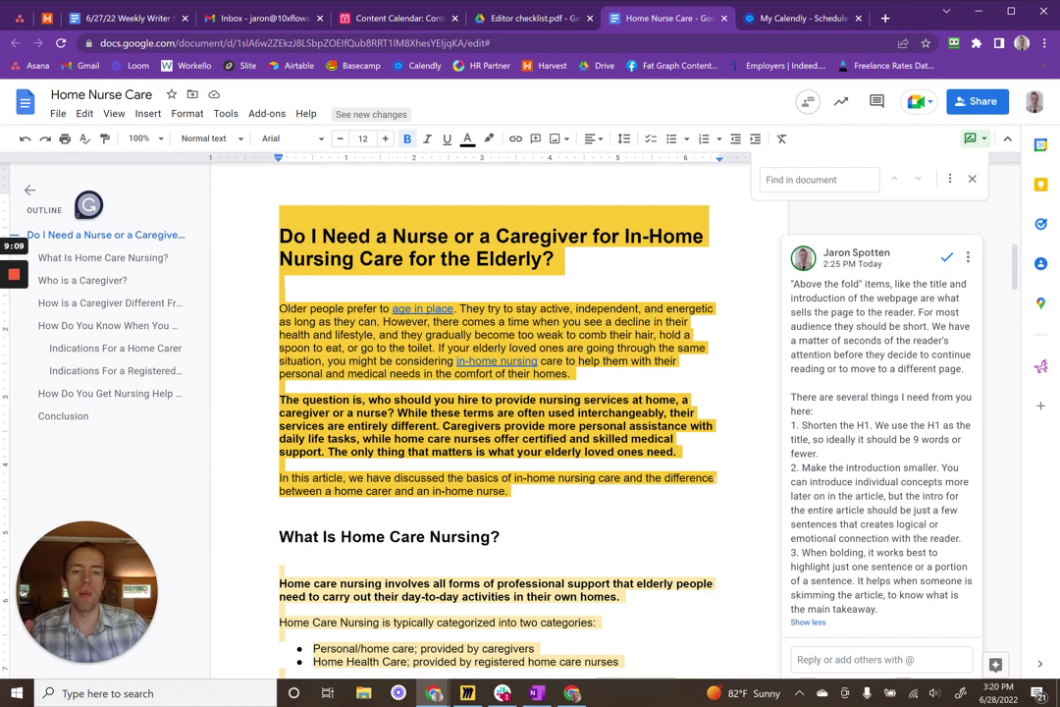
Check the "What Is Home Care Nursing?" heading, then reread the Editor checklist from the Overall questions to the Detailed check's SEO data items
left_click(103, 257)
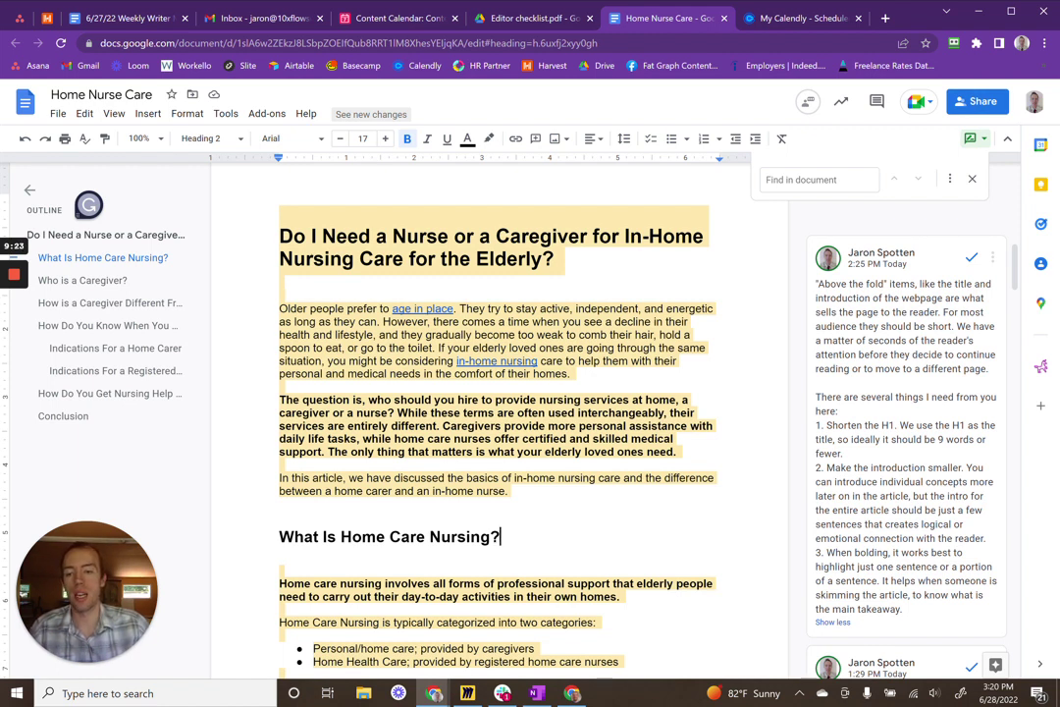
scroll(498, 392, "down", 2)
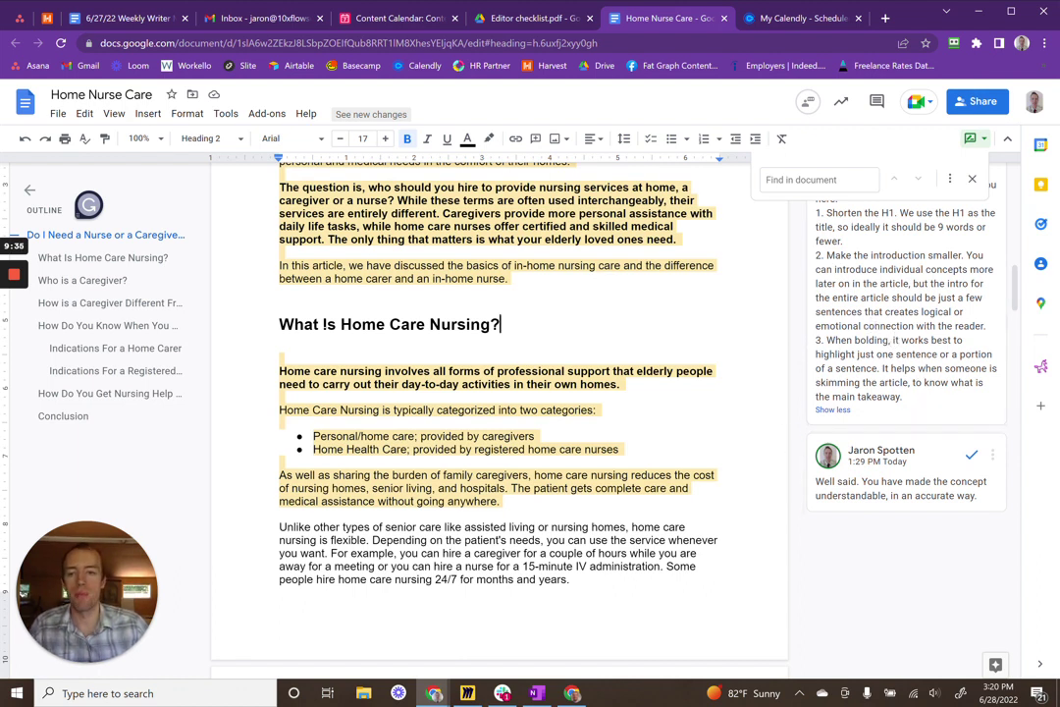
key("ctrl+shift+Tab")
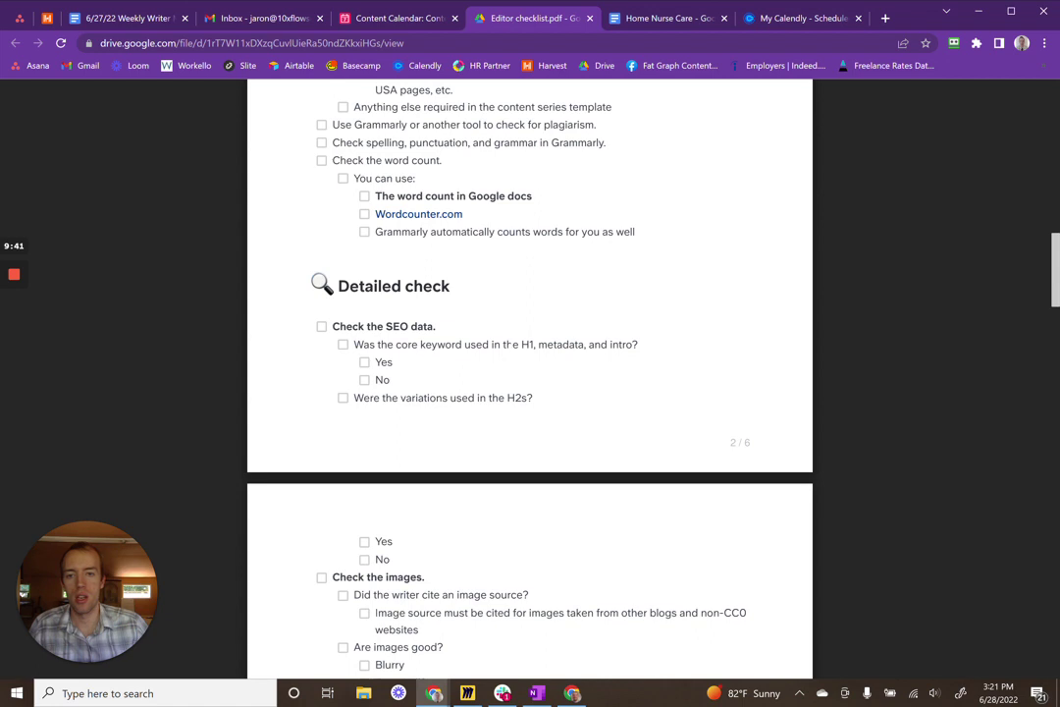
scroll(530, 393, "up", 2)
scroll(530, 392, "up", 4)
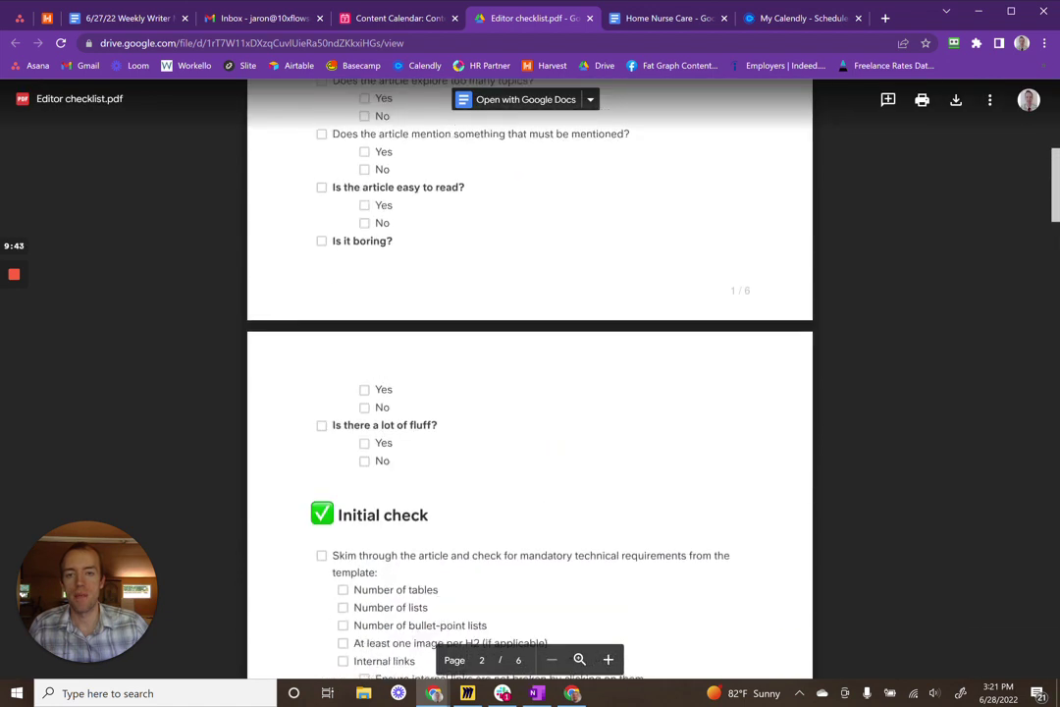
scroll(530, 393, "down", 5)
scroll(530, 392, "down", 1)
left_click_drag(336, 356, 534, 469)
scroll(534, 468, "down", 1)
scroll(530, 393, "down", 2)
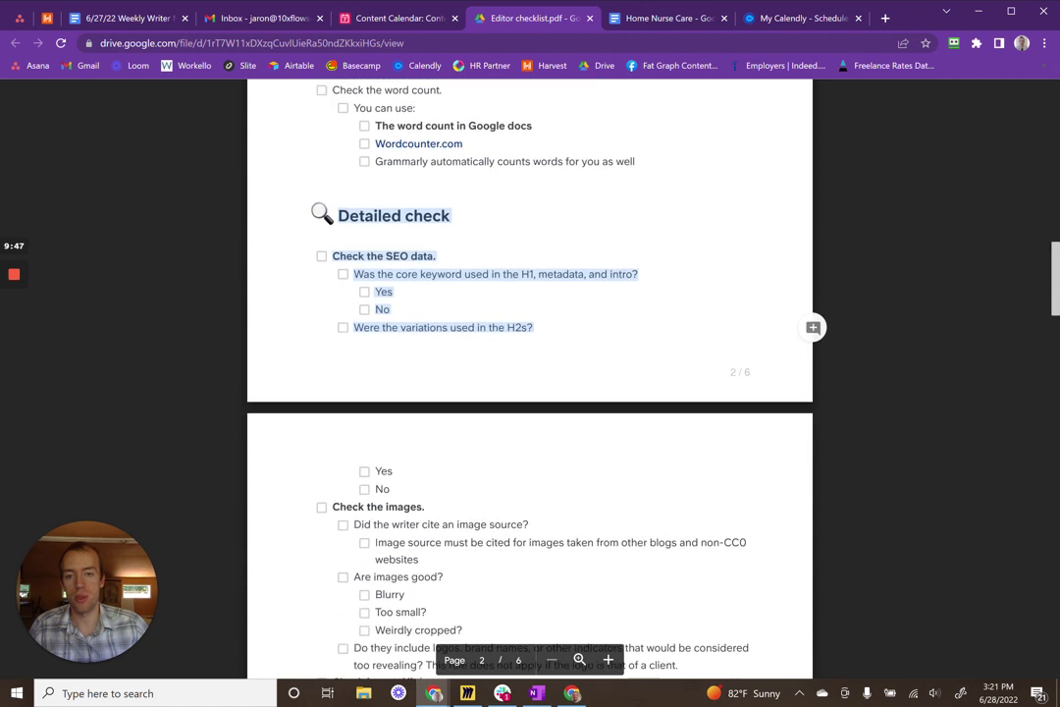
scroll(530, 393, "up", 2)
Return to the Home Nurse Care article and read the "What Is Home Care Nursing?" section, its comment and its closing paragraph
left_click(653, 20)
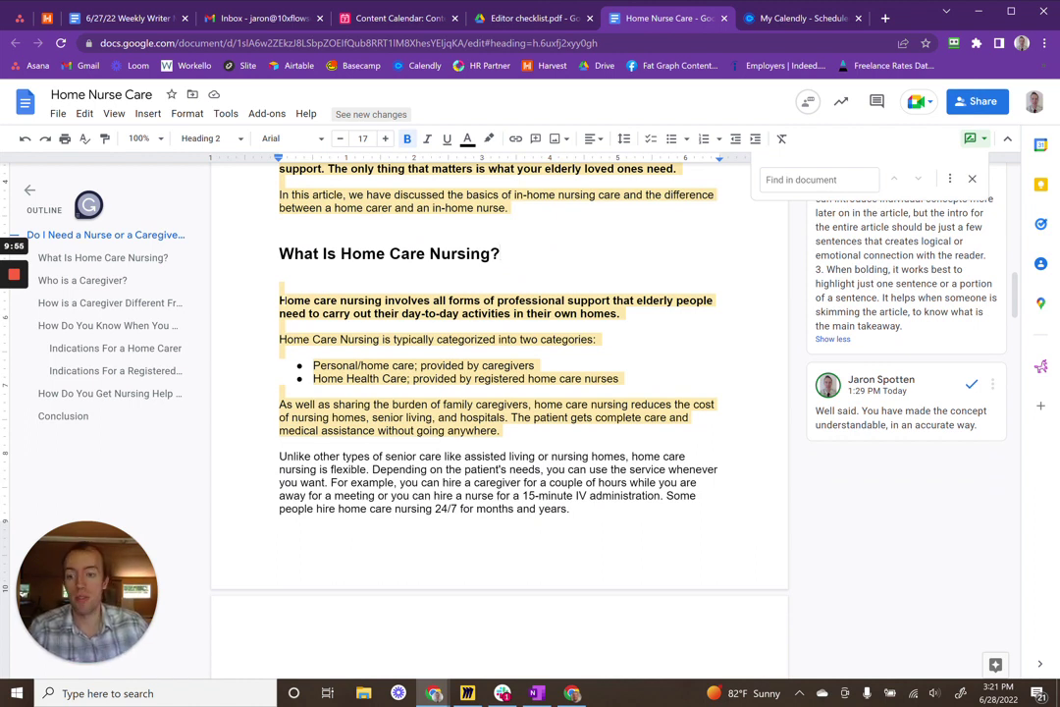
left_click_drag(324, 301, 280, 300)
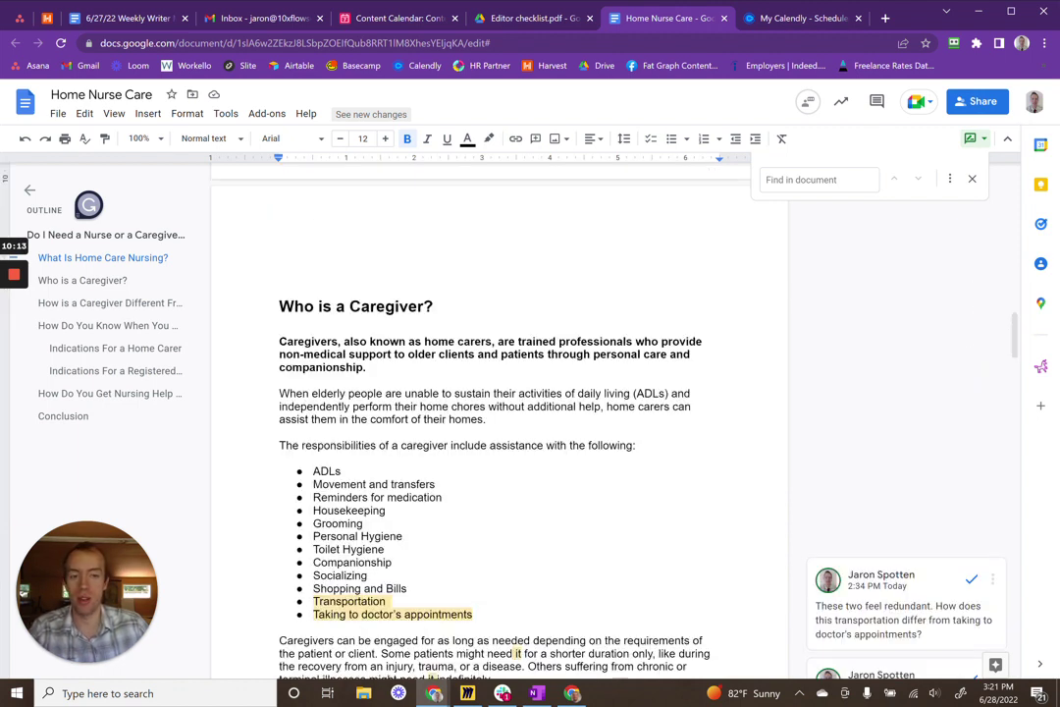
scroll(499, 422, "up", 5)
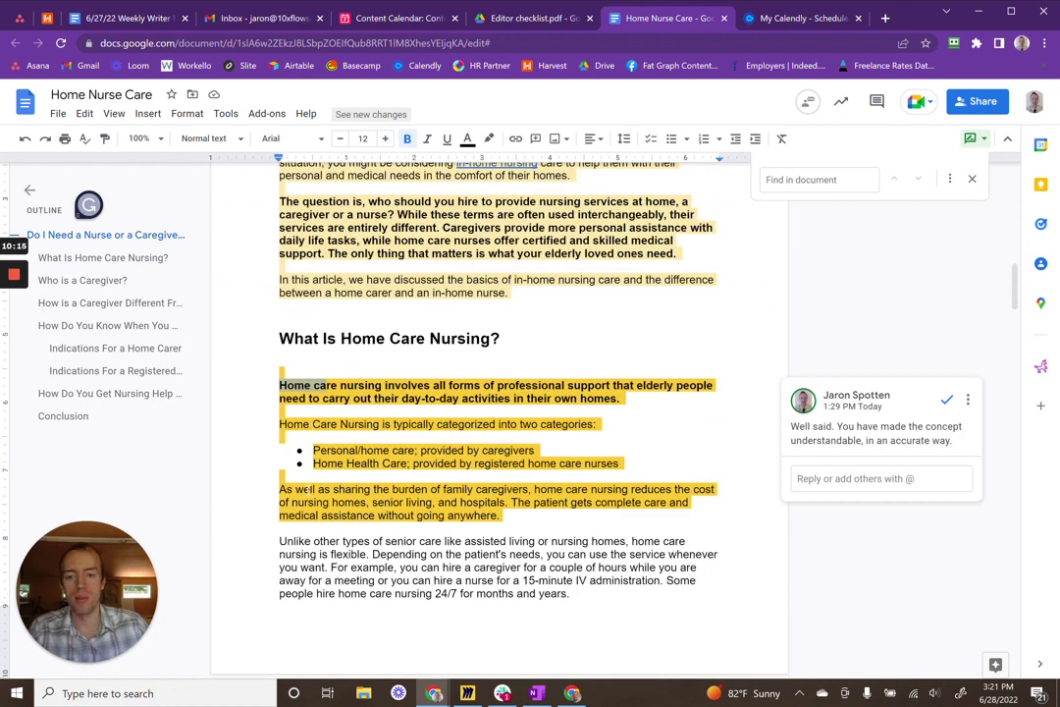
left_click(499, 542)
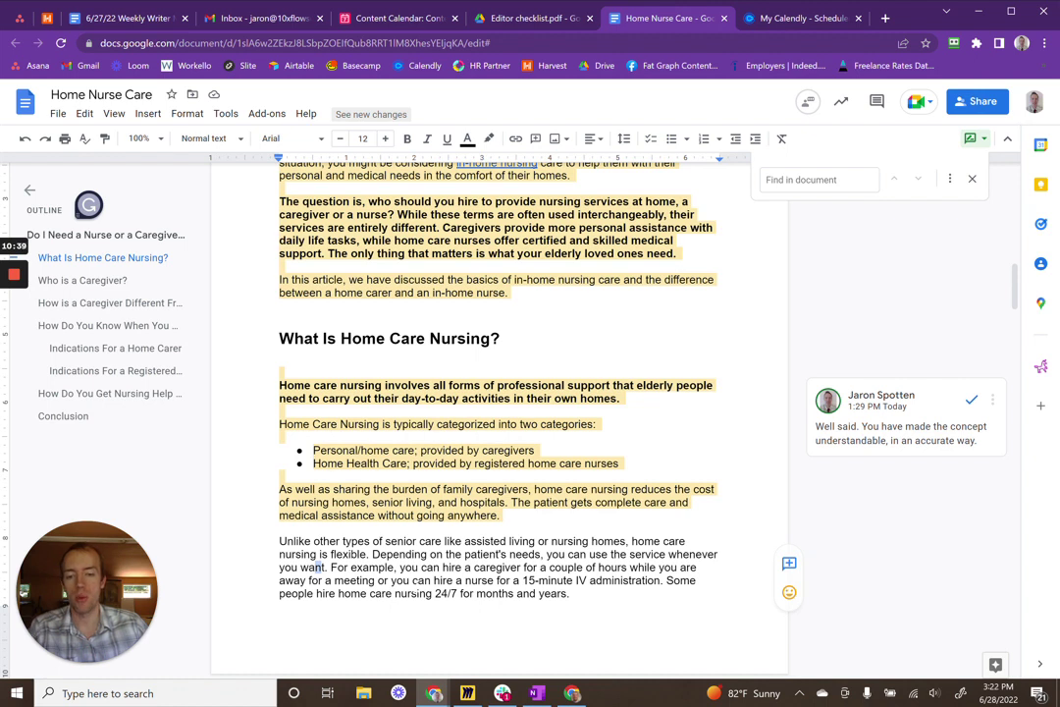
scroll(499, 413, "down", 2)
scroll(350, 452, "down", 1)
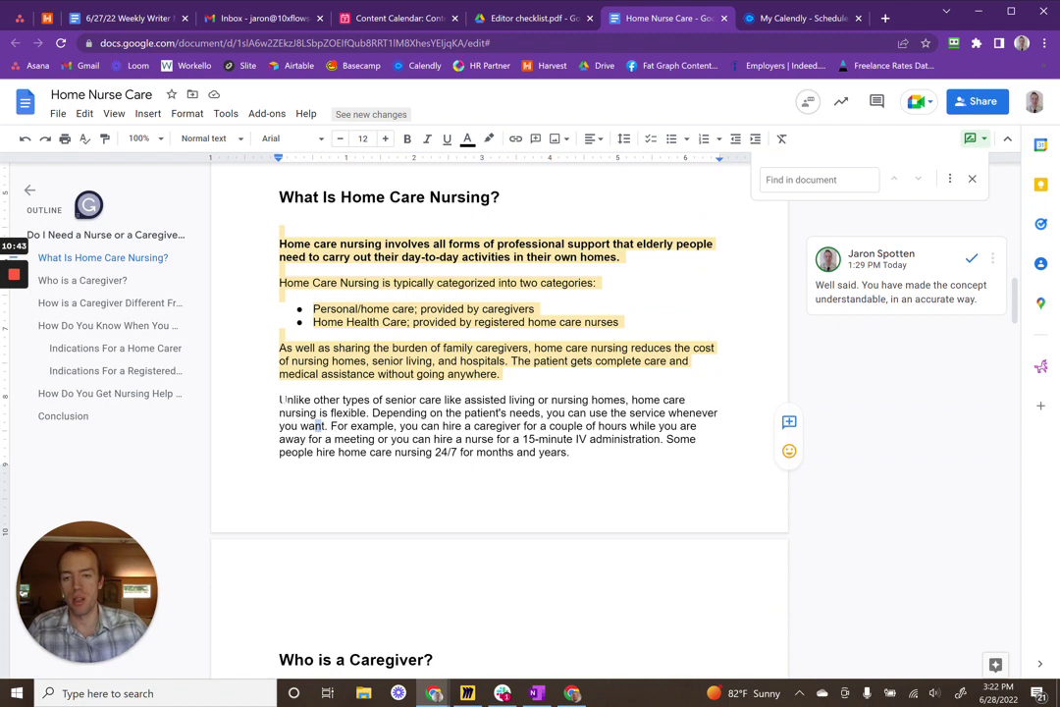
left_click_drag(281, 399, 572, 452)
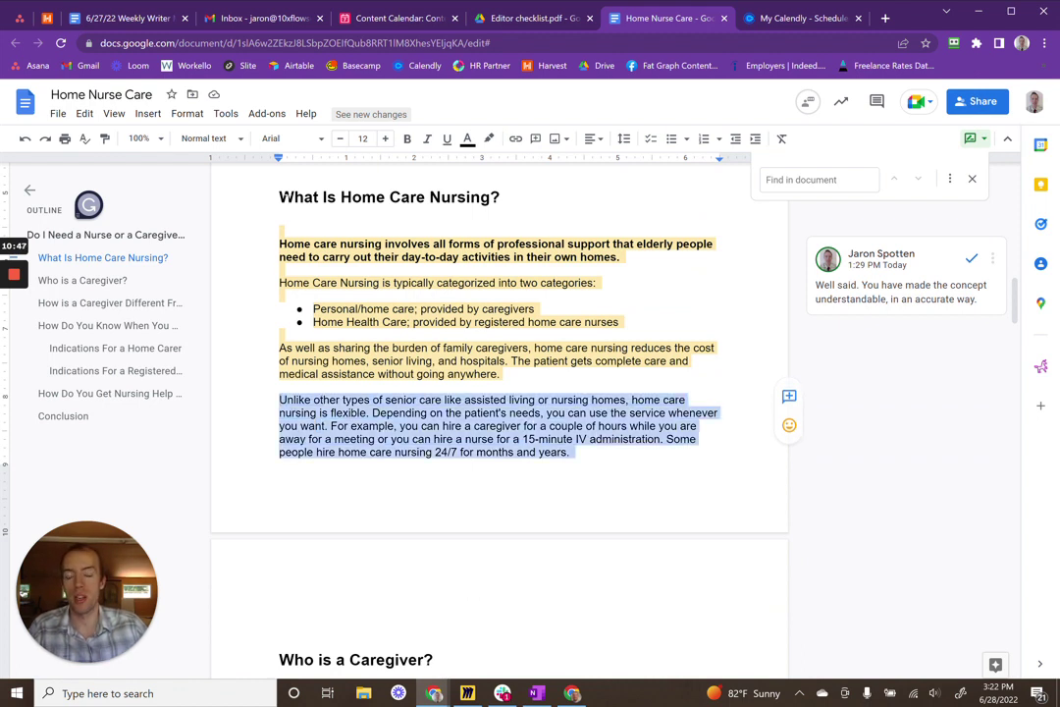
Compare the "What Is Home Care Nursing?" heading with the introduction above it and the "Unlike other types of senior care" paragraph below
left_click(103, 258)
scroll(543, 400, "up", 4)
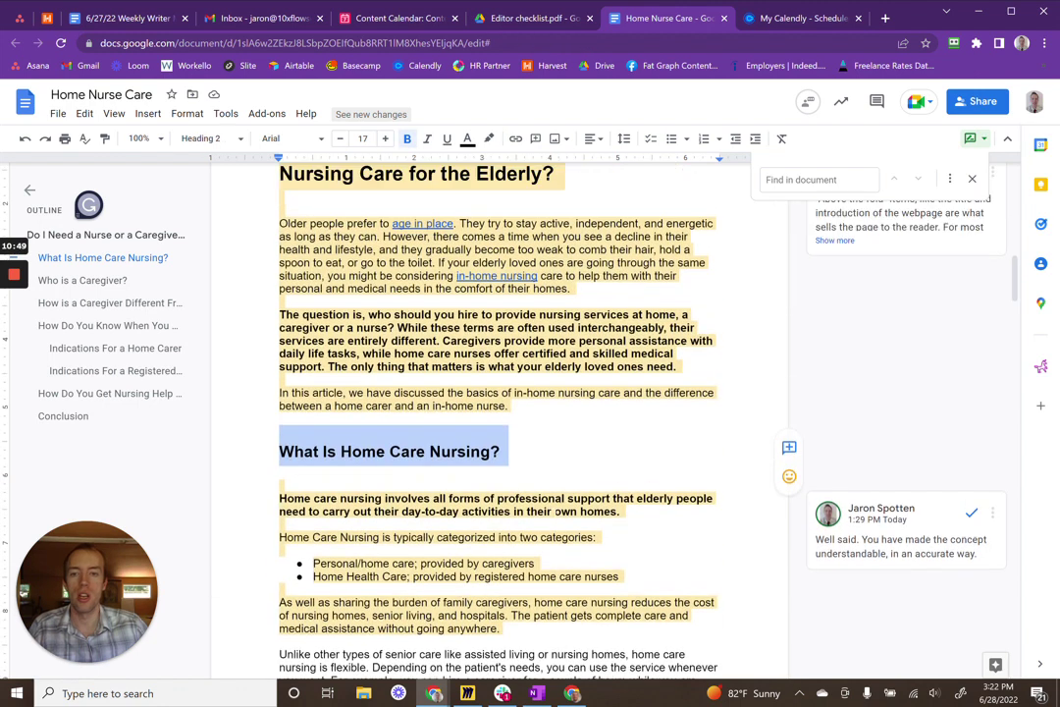
scroll(429, 408, "down", 2)
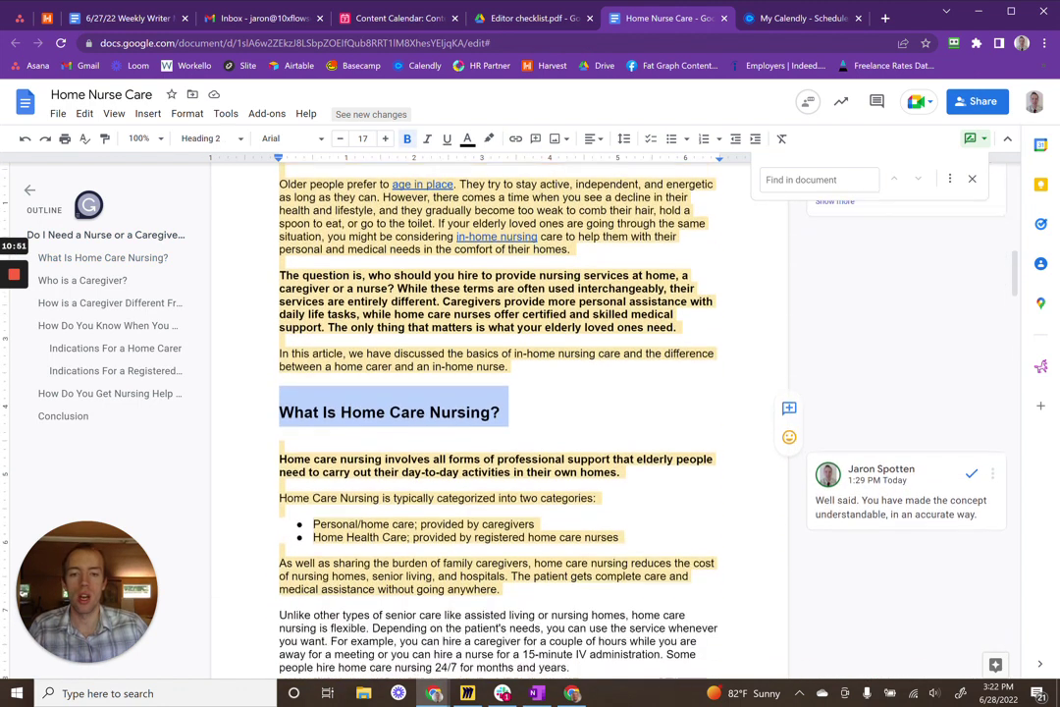
left_click(429, 409)
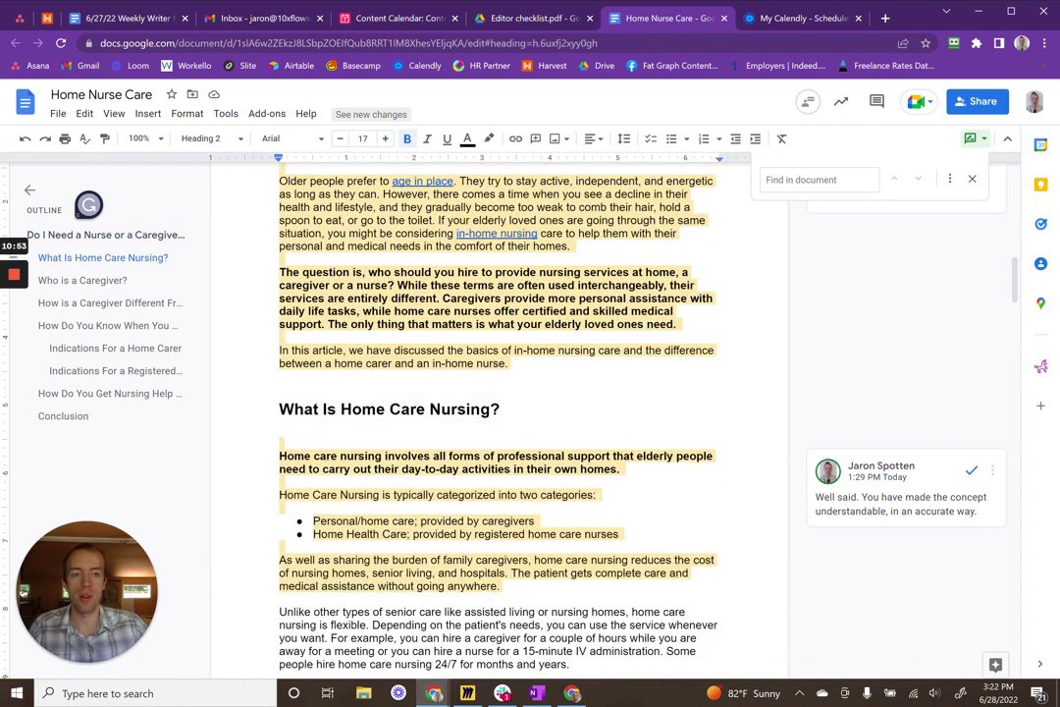
scroll(498, 392, "down", 3)
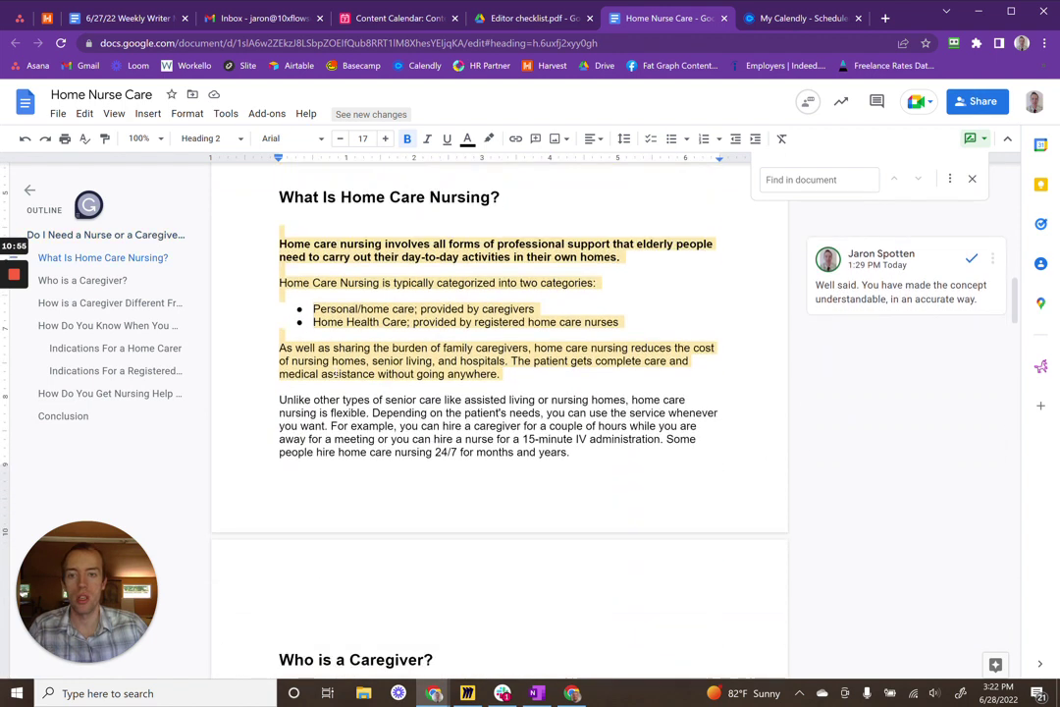
left_click_drag(279, 400, 549, 439)
Skim the rest of the article through the comparison table, the indications and "How Do You Get Nursing Help at Home?" to the conclusion
scroll(499, 413, "down", 4)
scroll(498, 412, "down", 6)
scroll(447, 397, "down", 10)
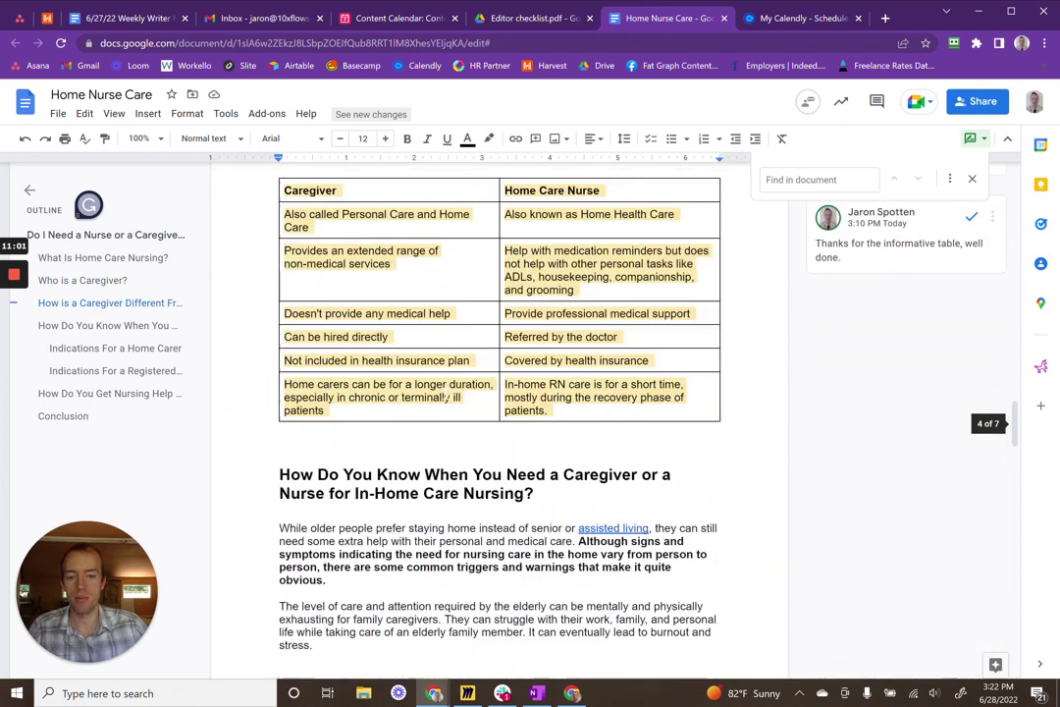
scroll(447, 396, "down", 2)
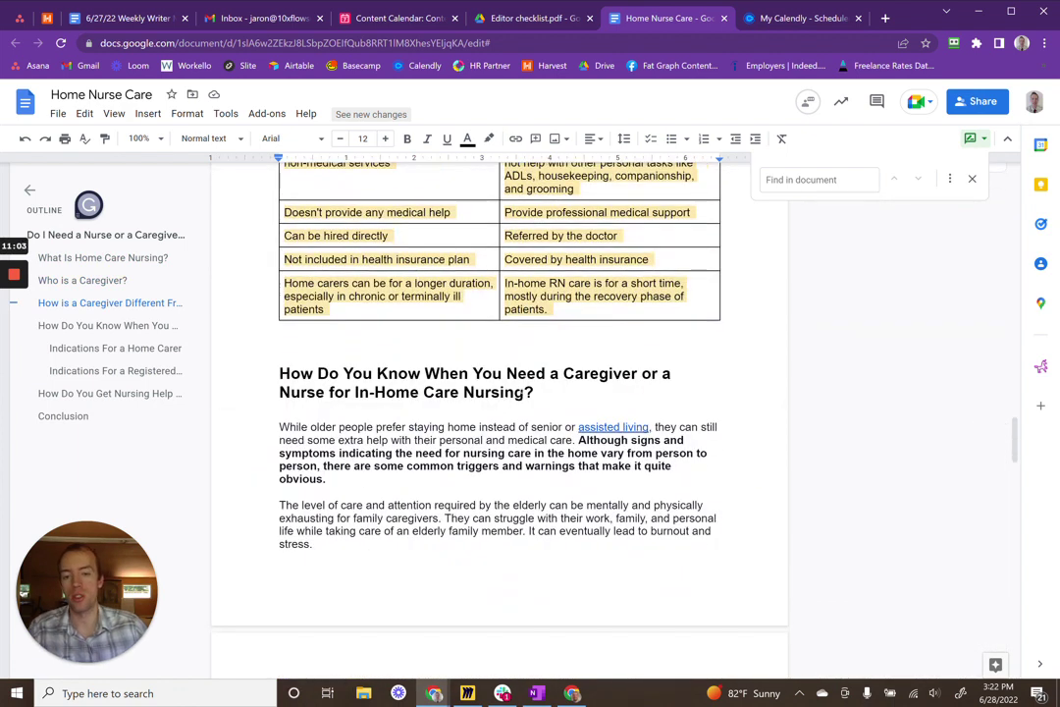
scroll(499, 412, "down", 10)
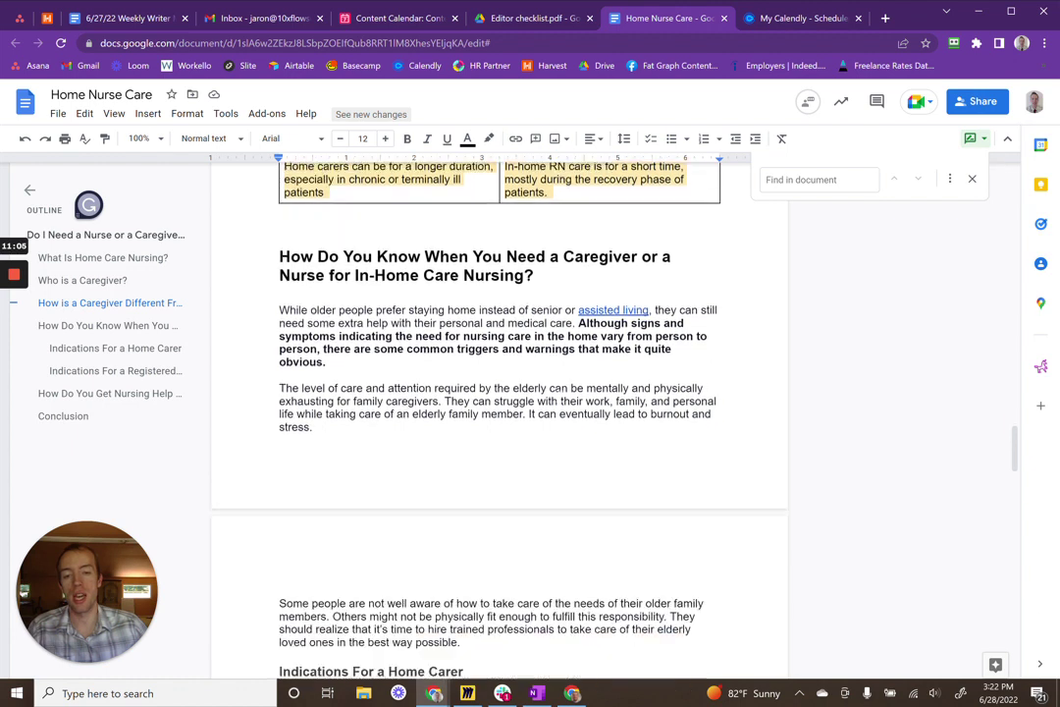
scroll(499, 422, "down", 10)
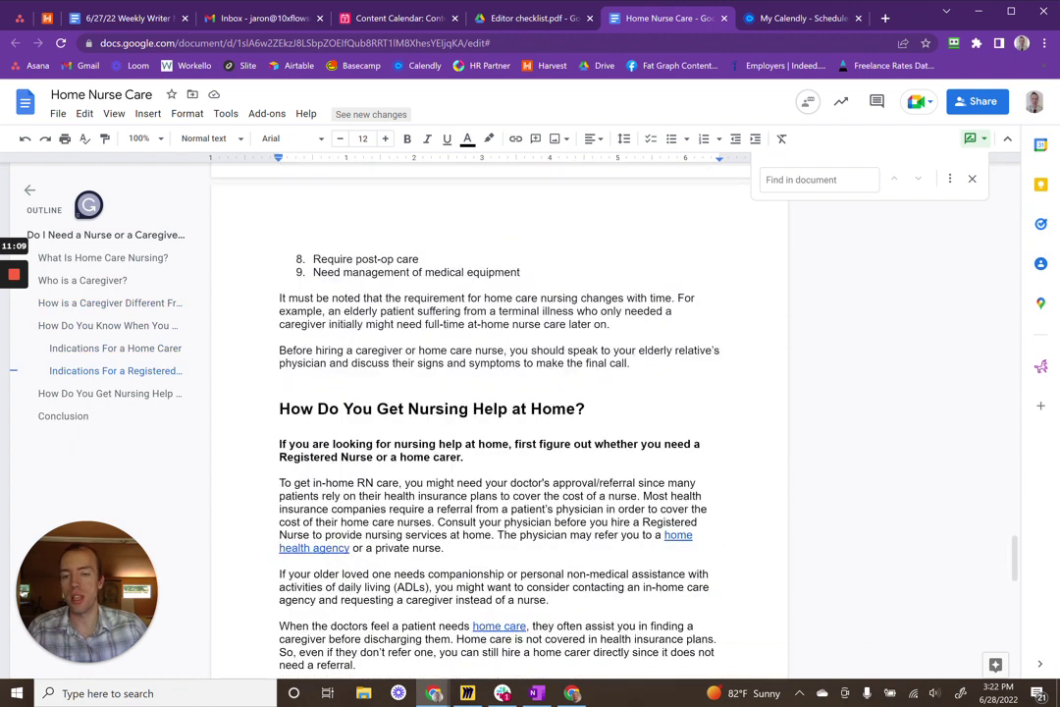
scroll(498, 422, "down", 4)
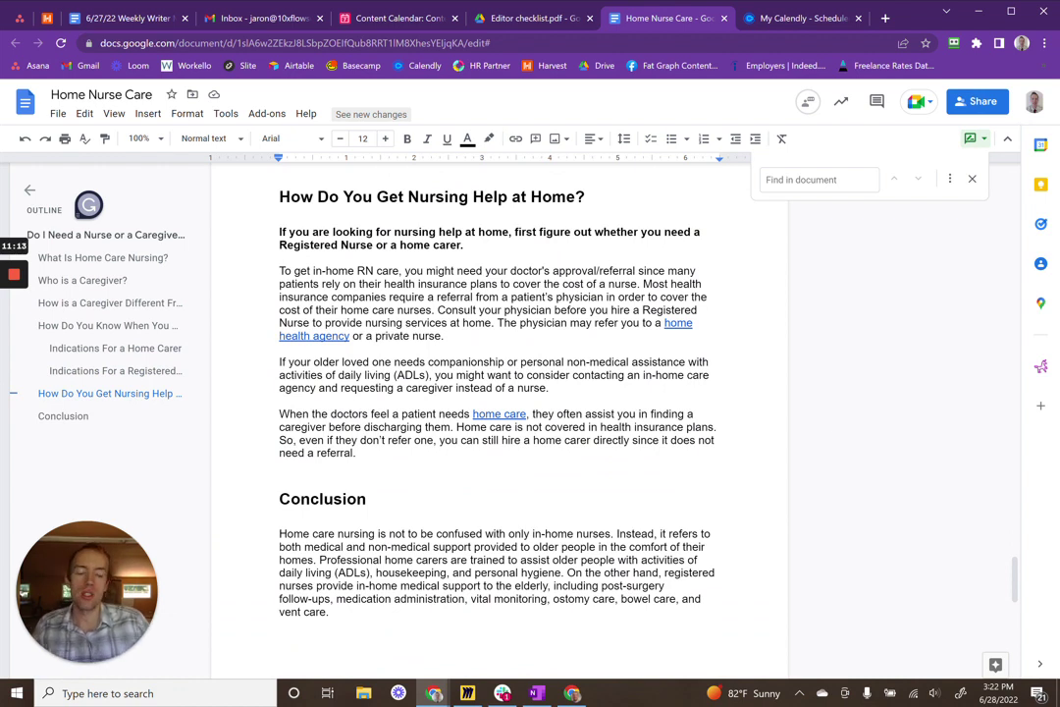
Revisit the "What Is Home Care Nursing?" heading and review the keyword variations in the brief at the start of the document
left_click_drag(1017, 587, 941, 338)
scroll(940, 338, "up", 10)
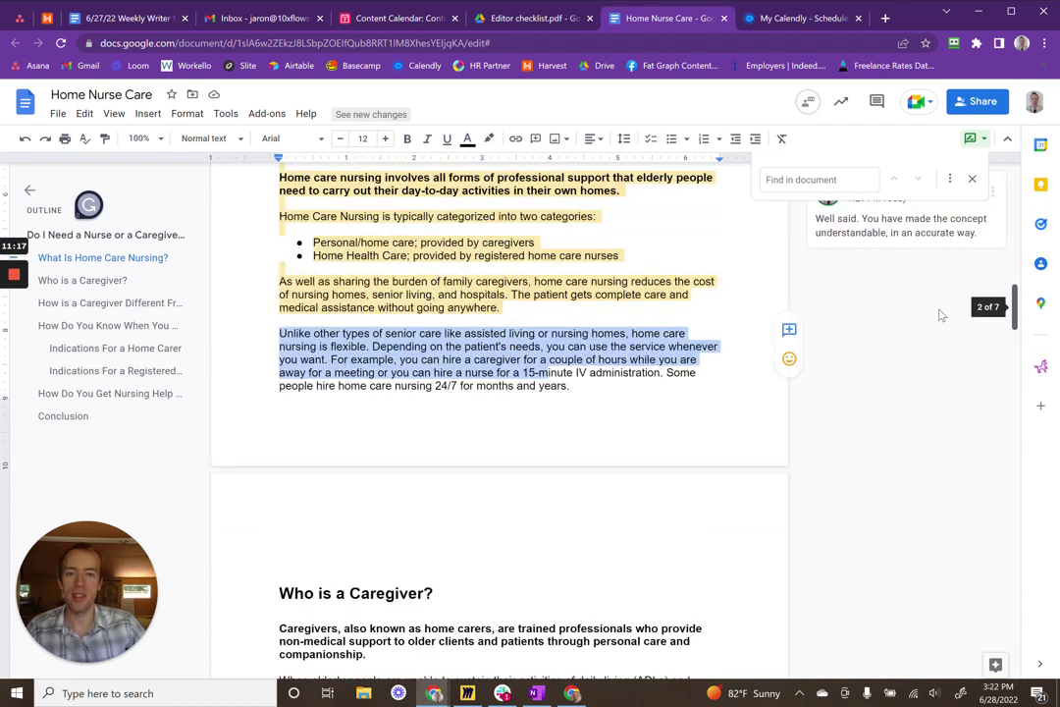
left_click_drag(500, 320, 279, 320)
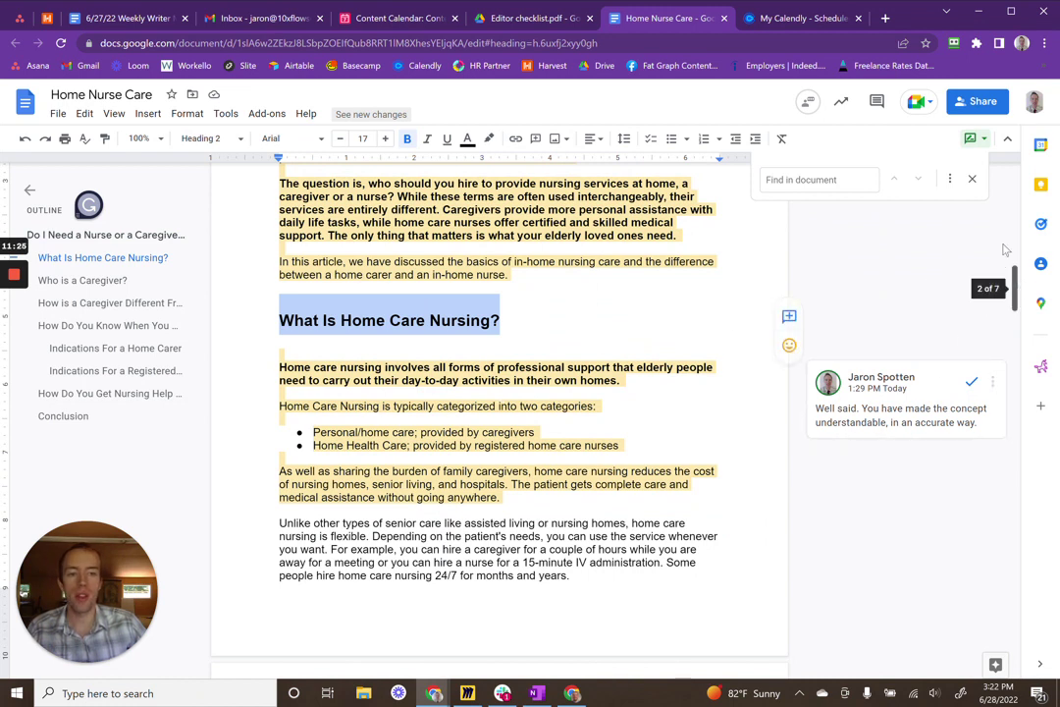
scroll(987, 185, "up", 15)
scroll(986, 185, "up", 1)
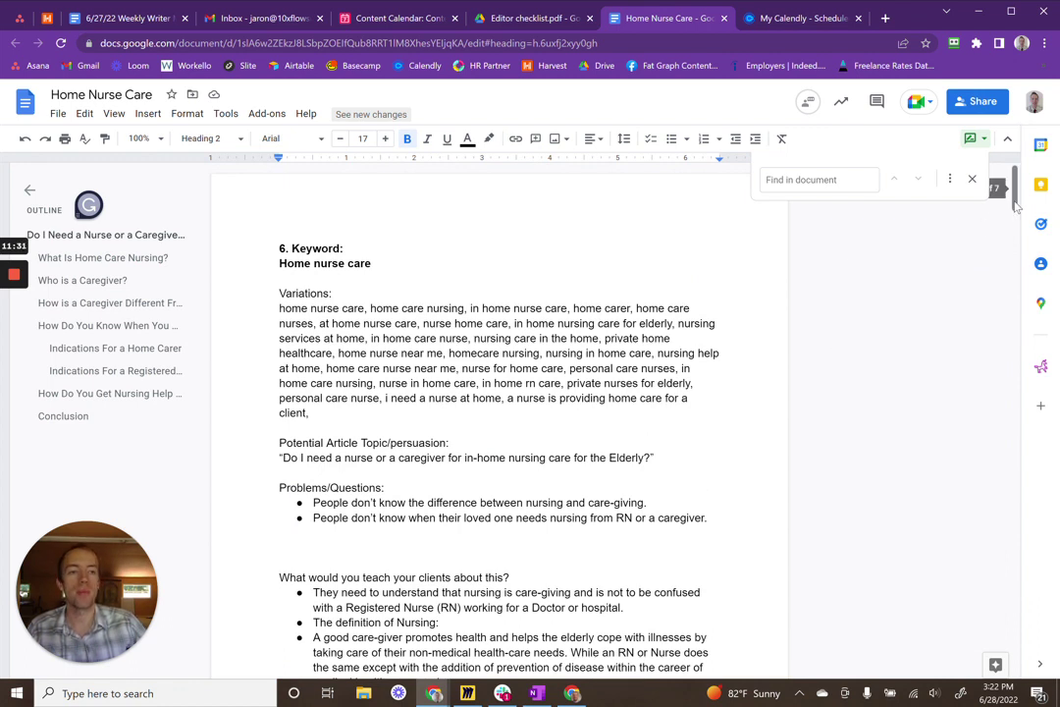
Examine the caregiver and nurse comparison table, the "How Do You Know When You Need a Caregiver" section and "Indications For a Home Carer"
scroll(1003, 186, "down", 4)
left_click_drag(1016, 256, 1018, 458)
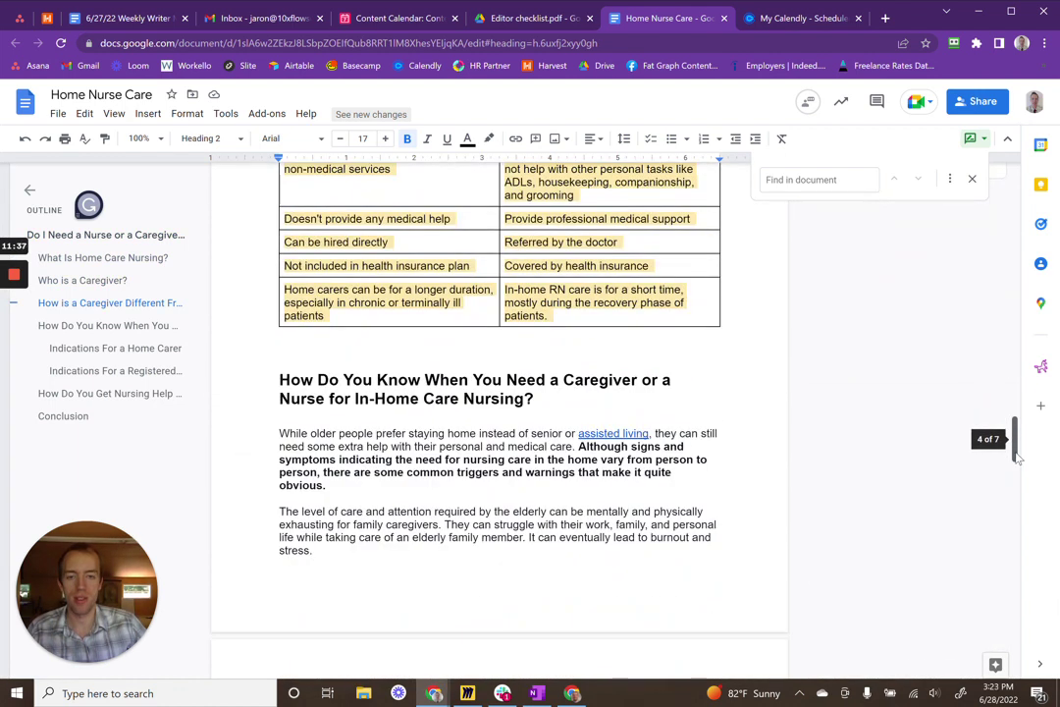
scroll(918, 409, "down", 2)
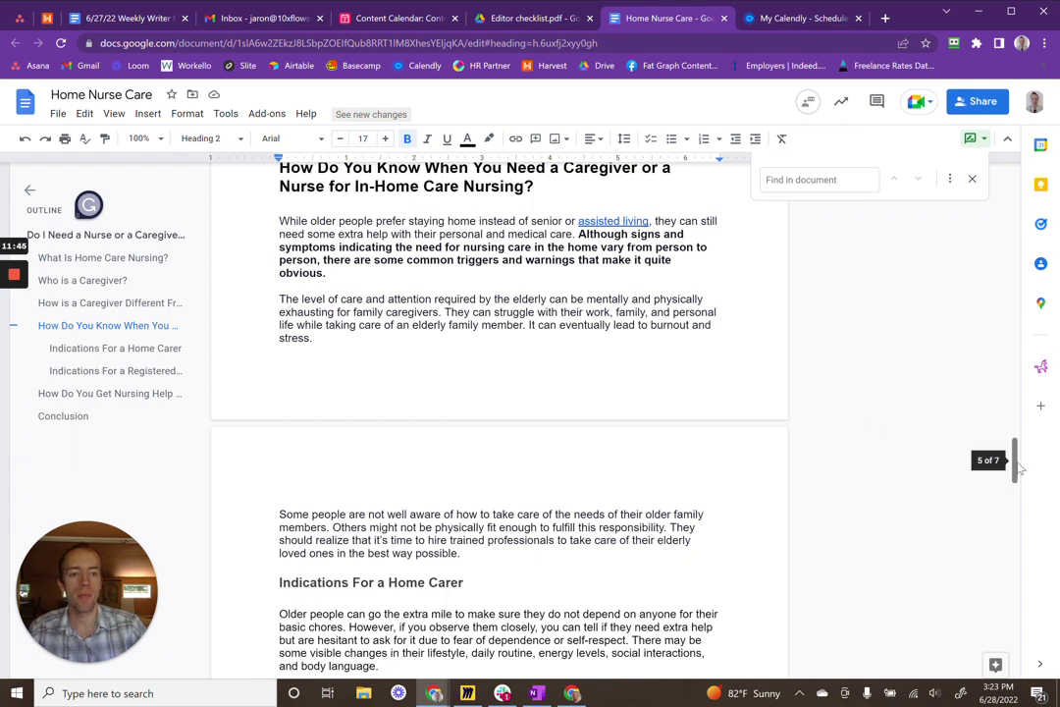
left_click_drag(1021, 463, 1016, 478)
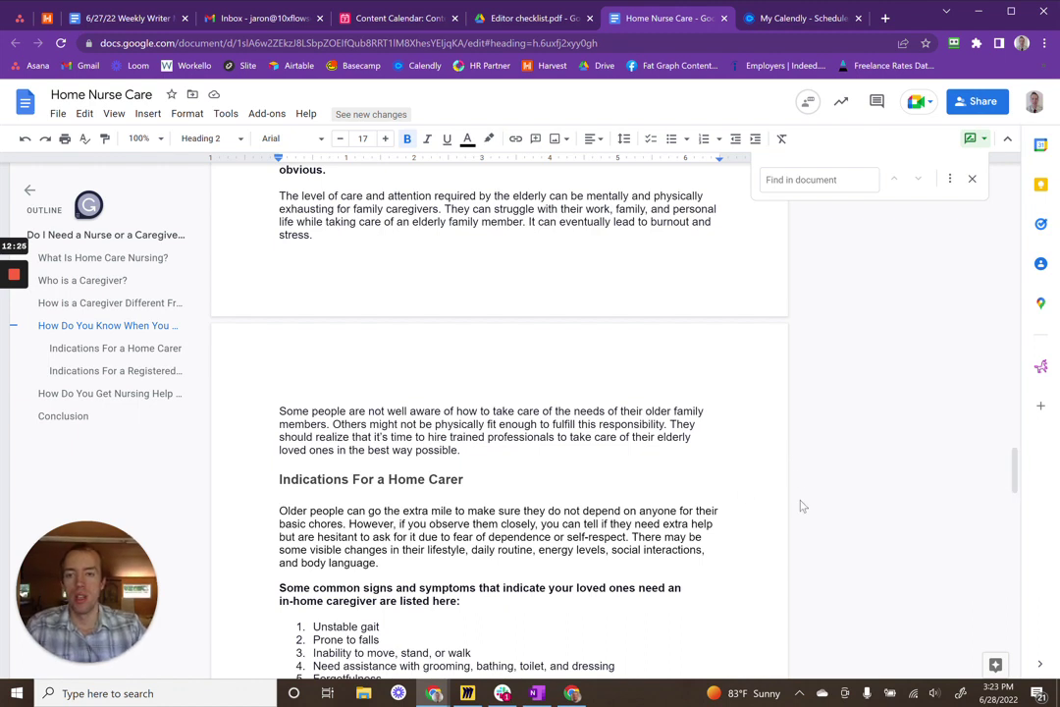
scroll(799, 520, "up", 5)
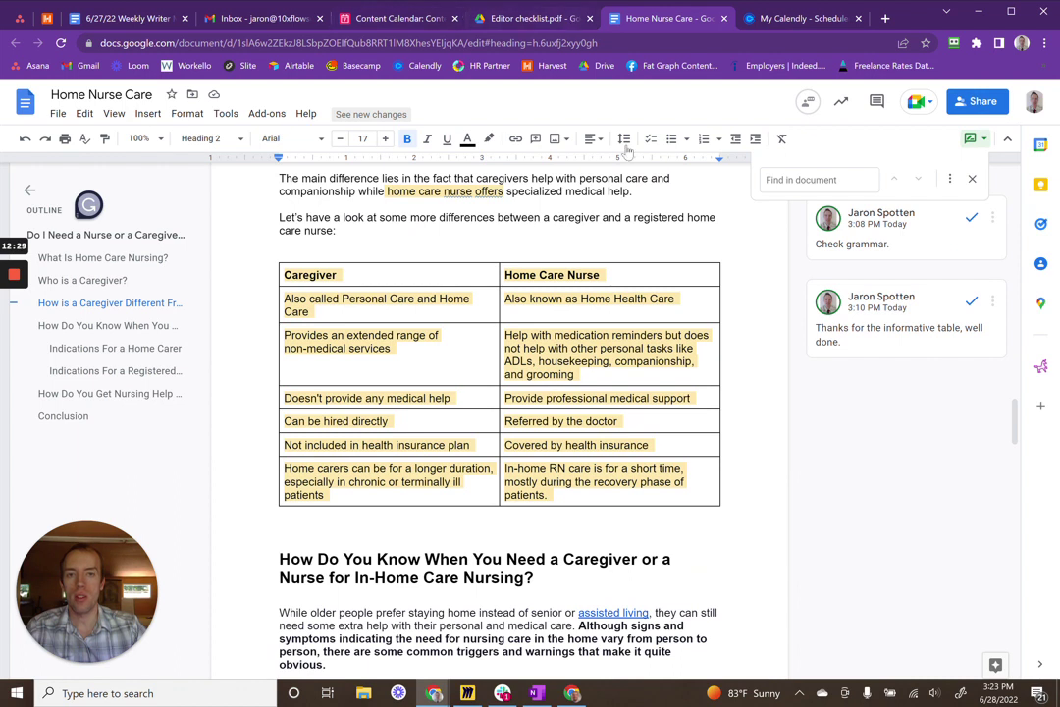
scroll(499, 422, "down", 3)
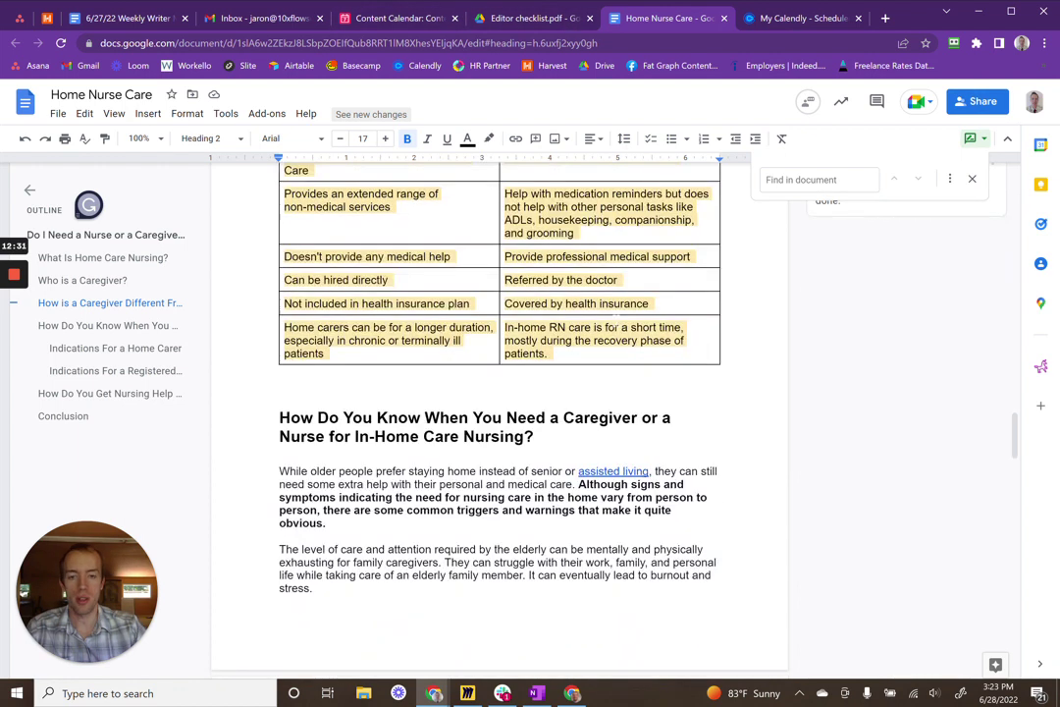
Read the "How Do You Know When You Need a Caregiver or a Nurse" section through to the "Indications For a Home Carer" list
scroll(500, 392, "down", 2)
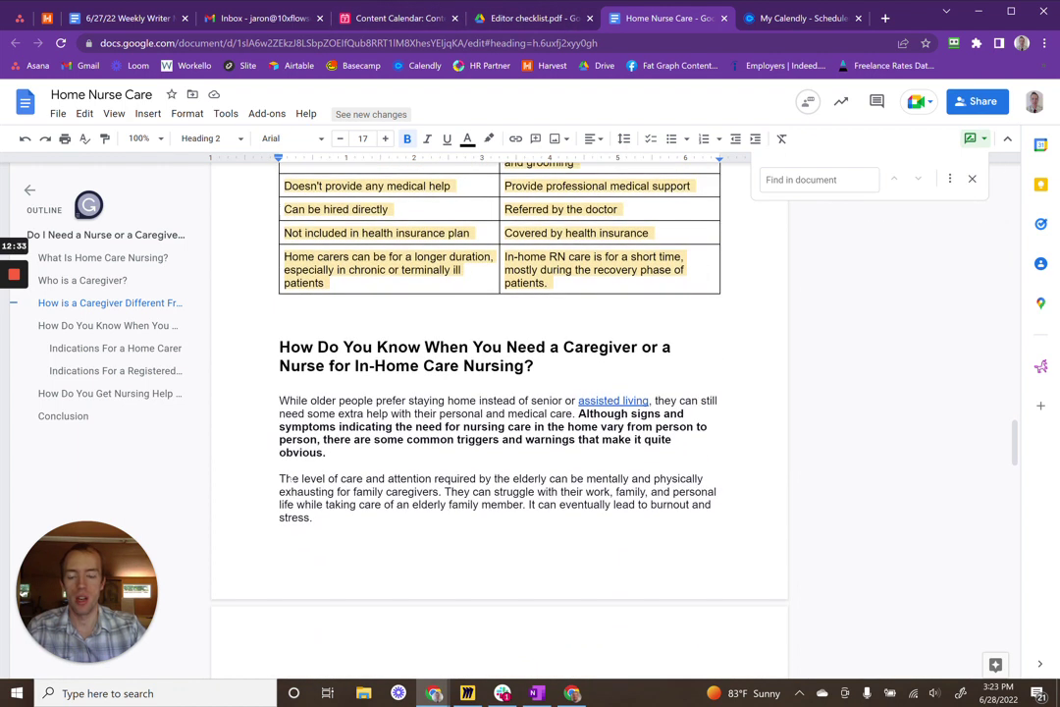
scroll(500, 392, "down", 3)
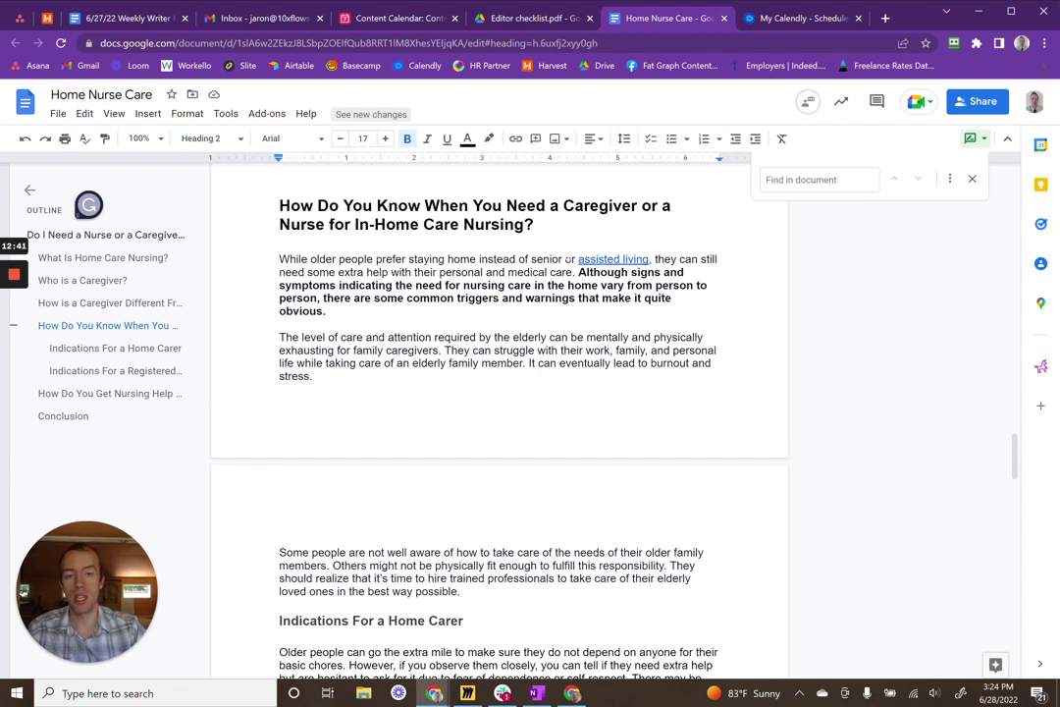
scroll(438, 461, "down", 5)
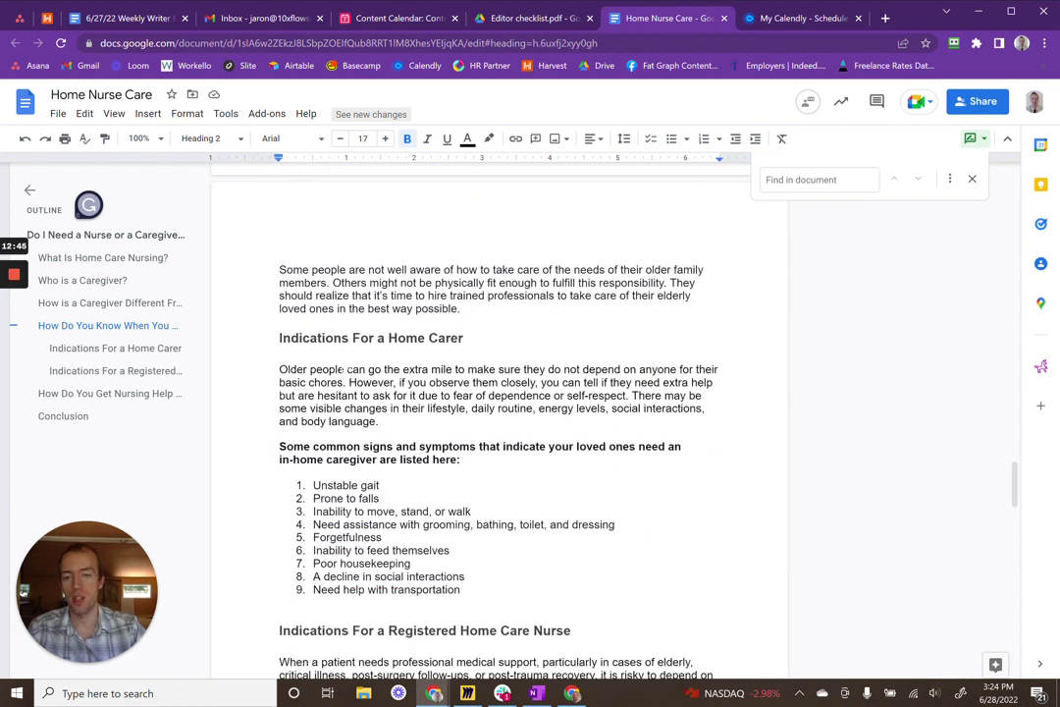
scroll(491, 392, "down", 2)
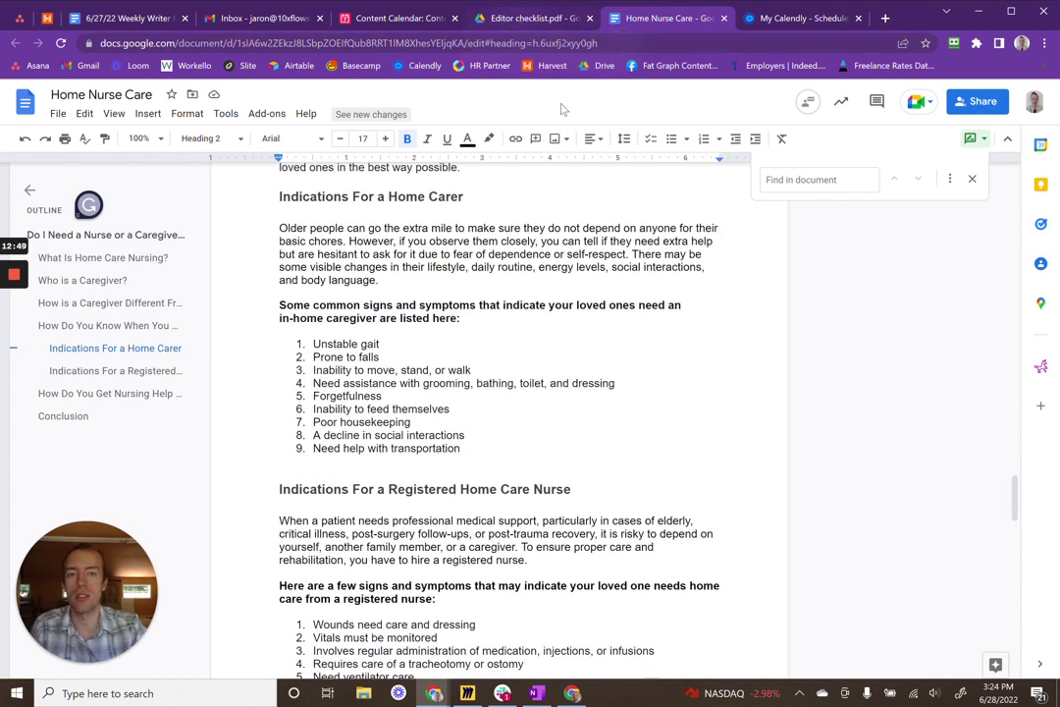
Return to the caregiver and nurse comparison table and view the comment thanking the writer for the informative table
scroll(498, 412, "up", 1)
scroll(655, 402, "up", 10)
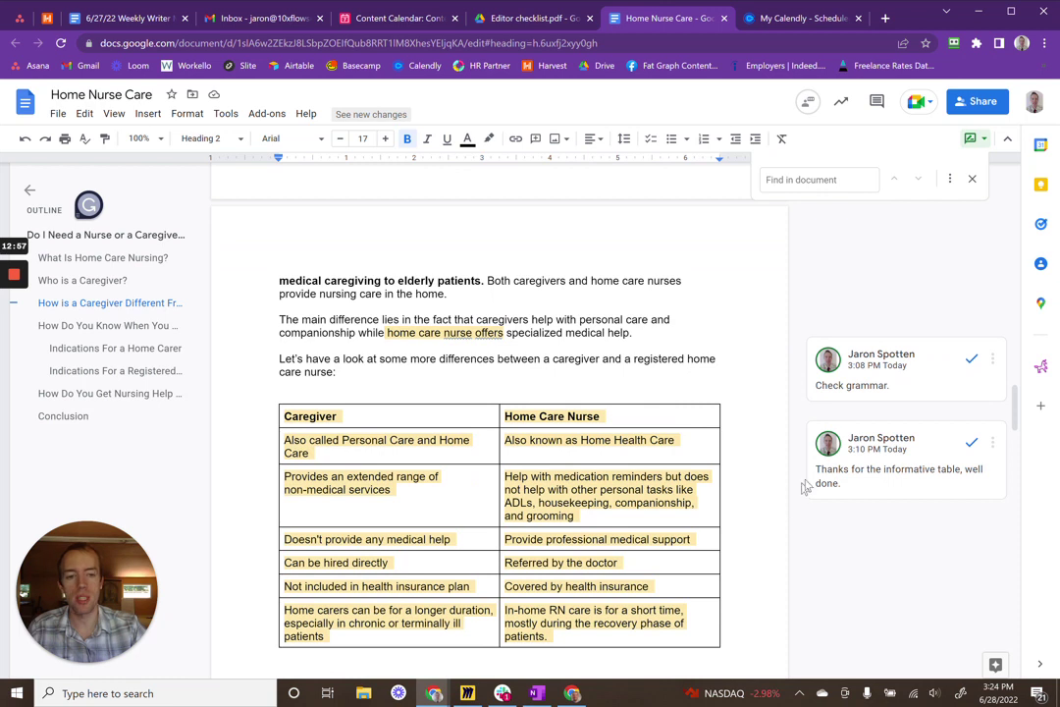
left_click(853, 483)
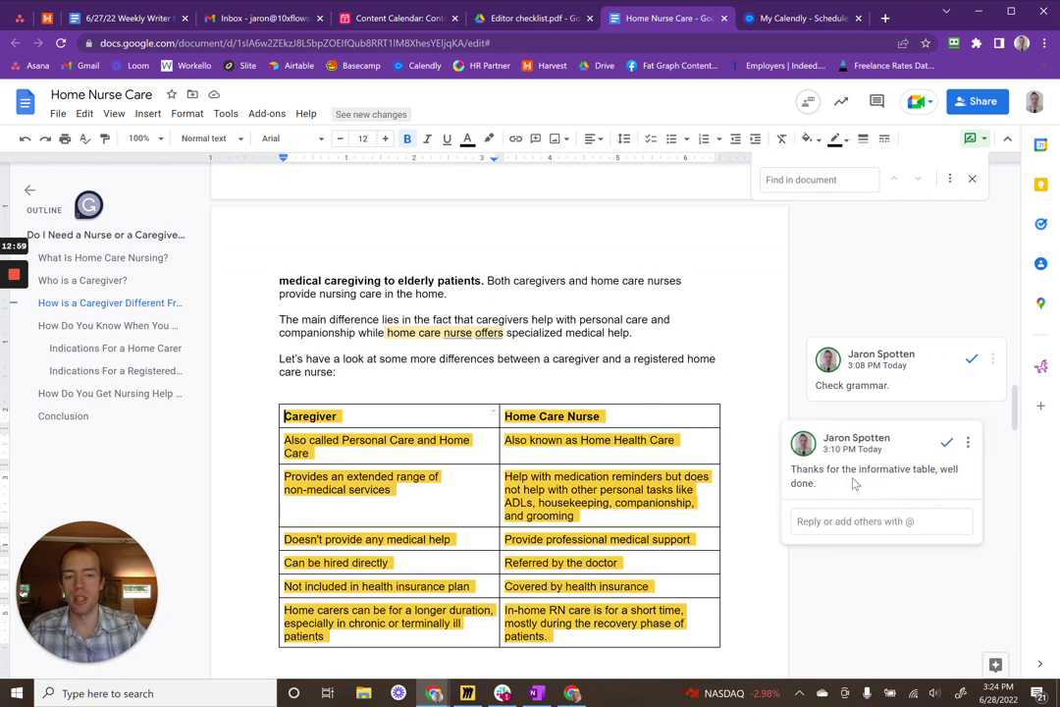
left_click(862, 257)
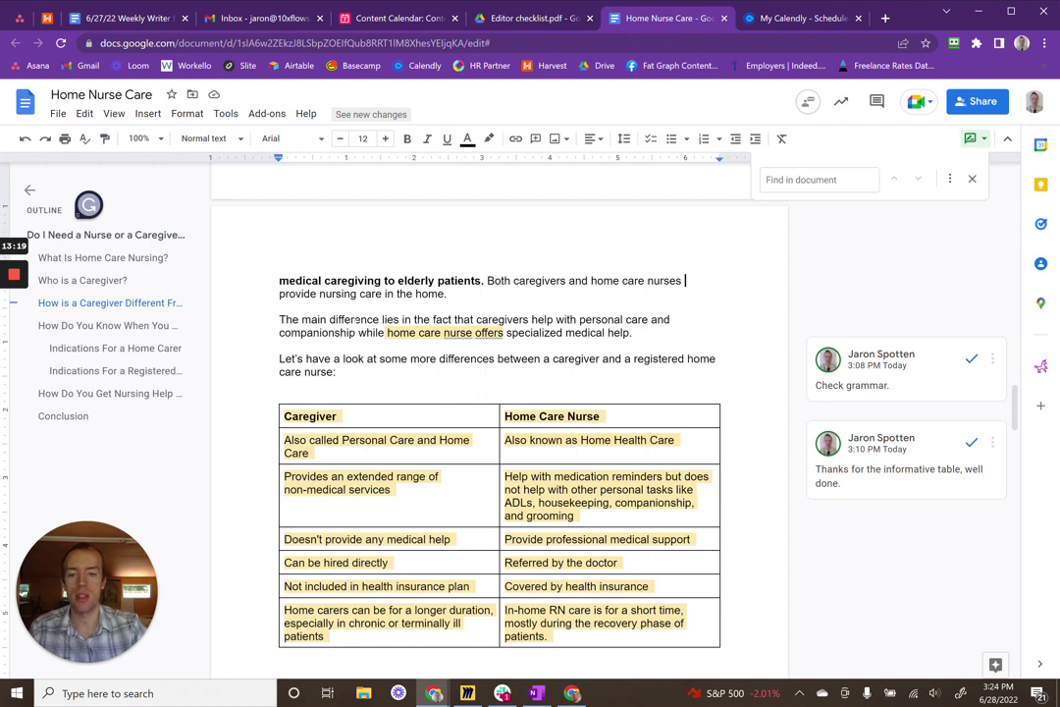
Review the formatting from the comparison table down to the numbered lists for a home carer and a registered home care nurse
scroll(655, 426, "down", 2)
scroll(654, 422, "up", 3)
scroll(655, 422, "down", 3)
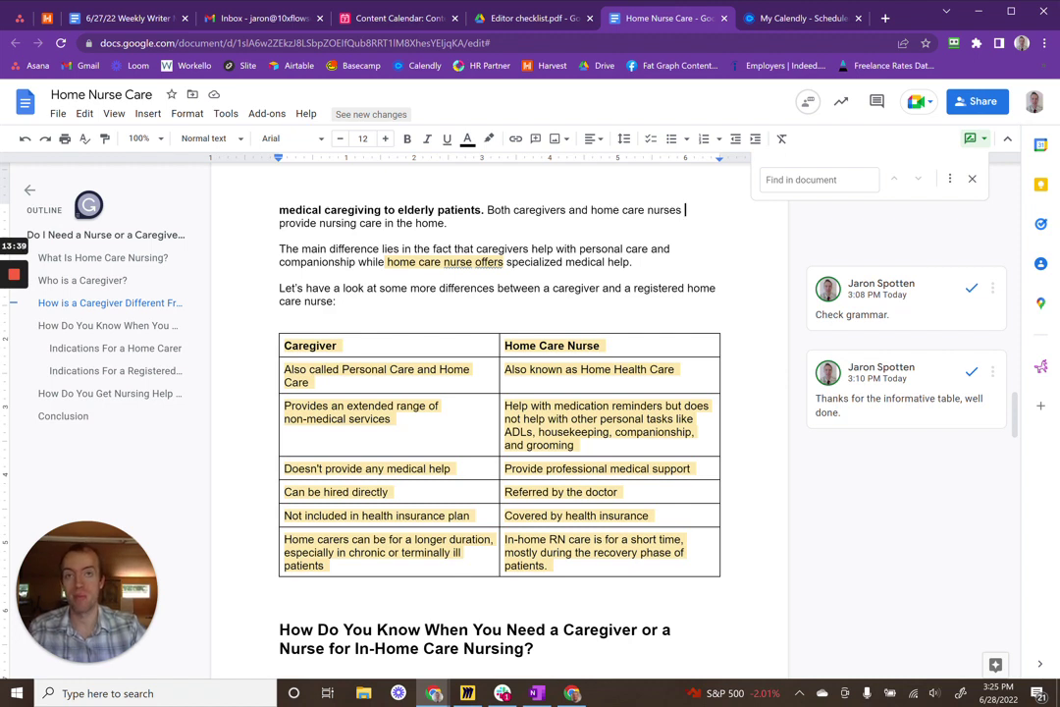
scroll(499, 413, "down", 2)
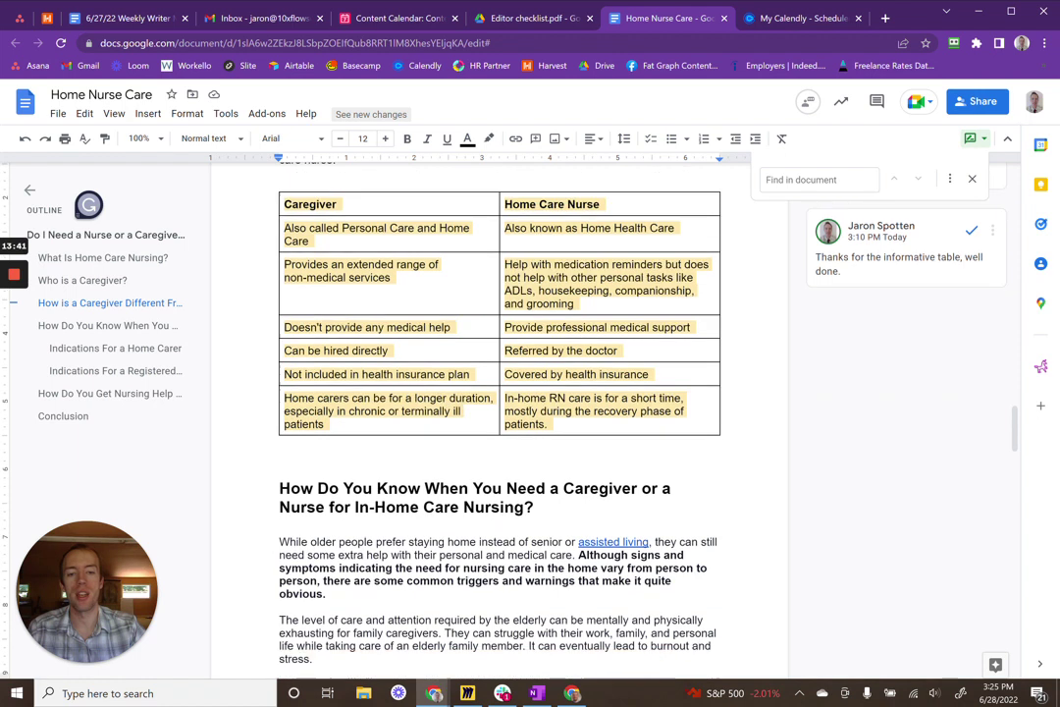
scroll(500, 392, "up", 1)
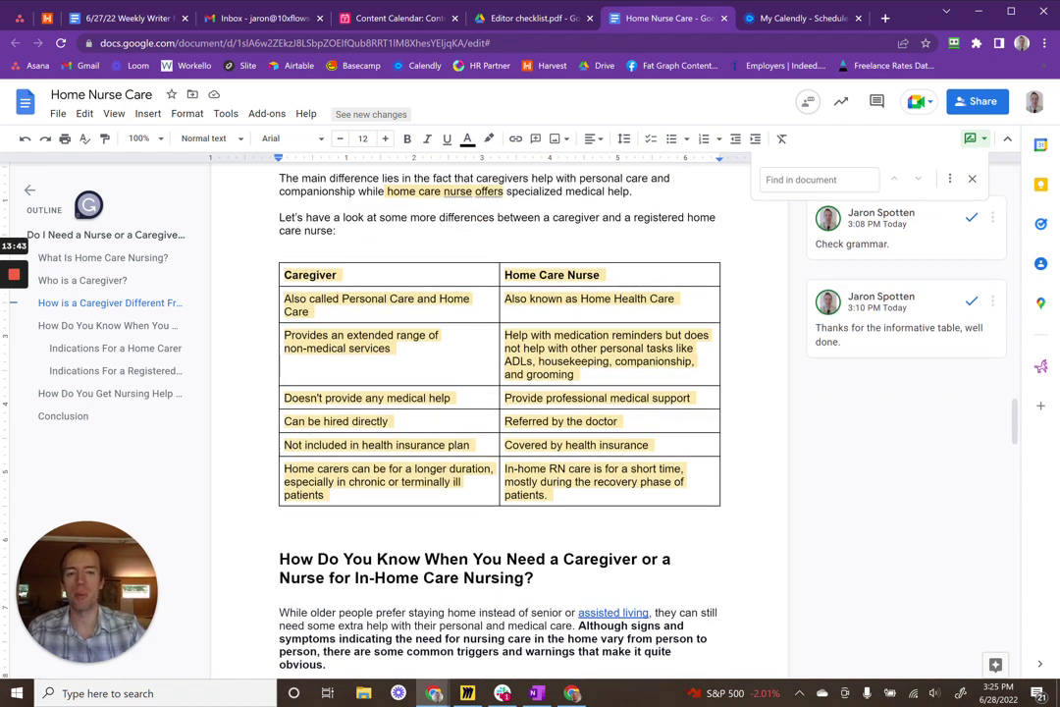
scroll(499, 392, "down", 5)
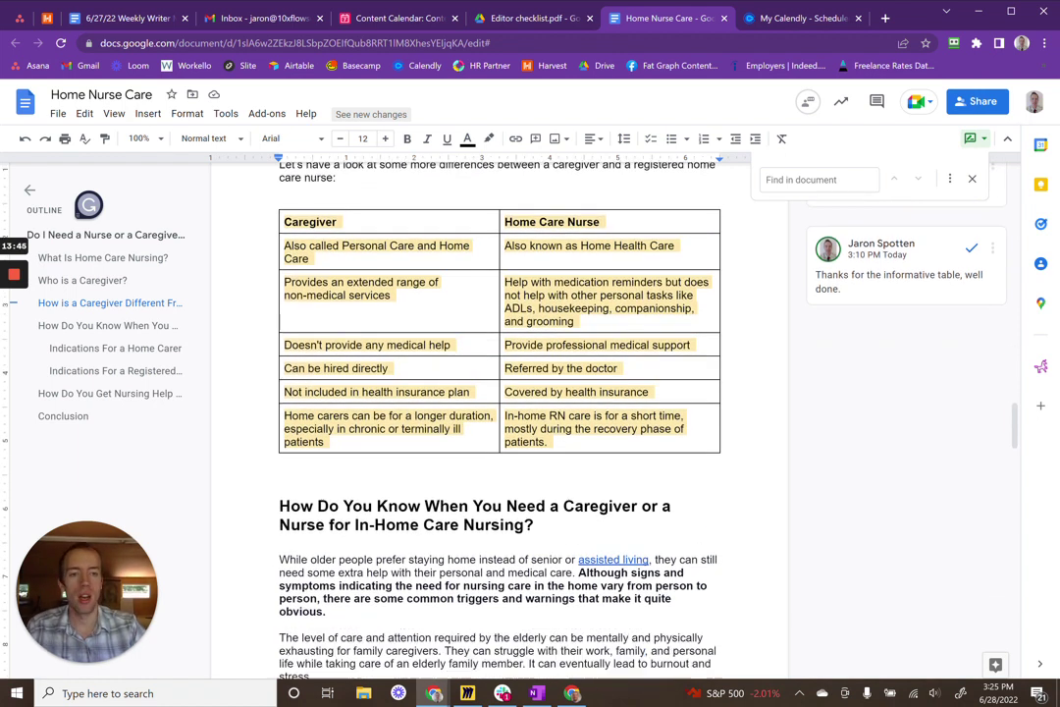
scroll(500, 393, "down", 3)
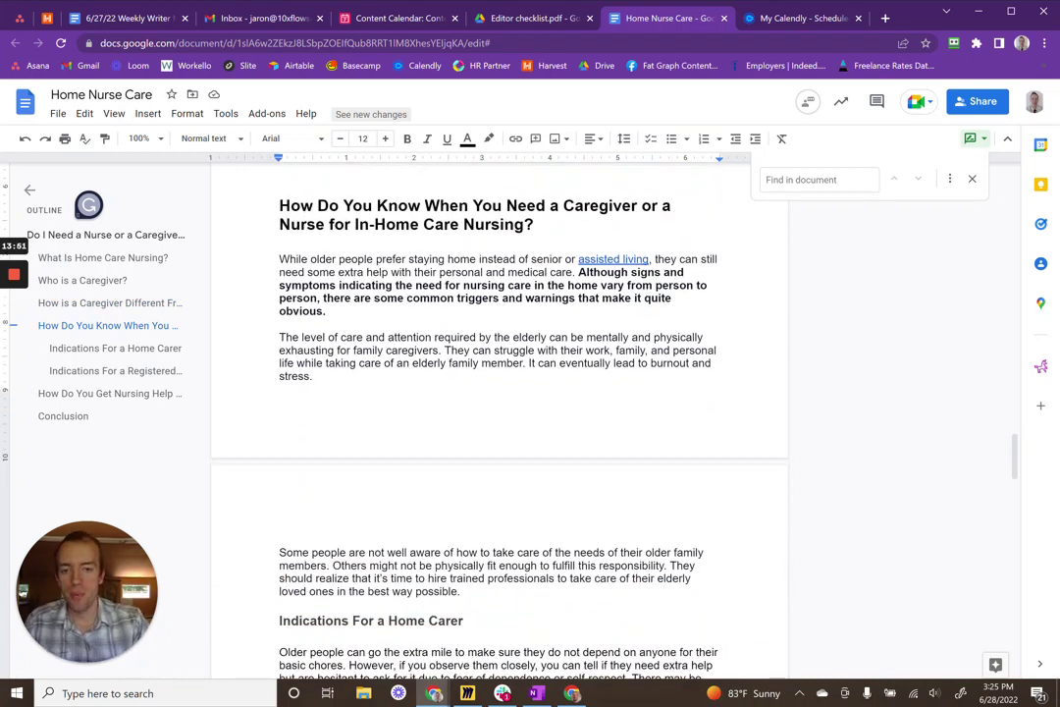
scroll(499, 392, "down", 10)
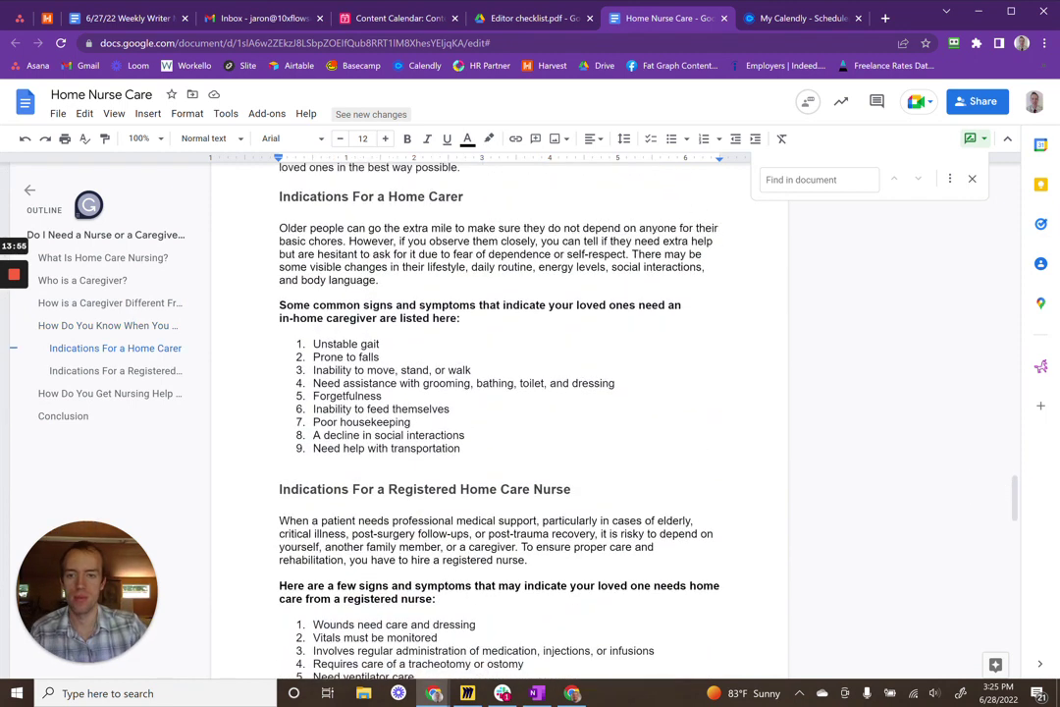
scroll(500, 393, "down", 2)
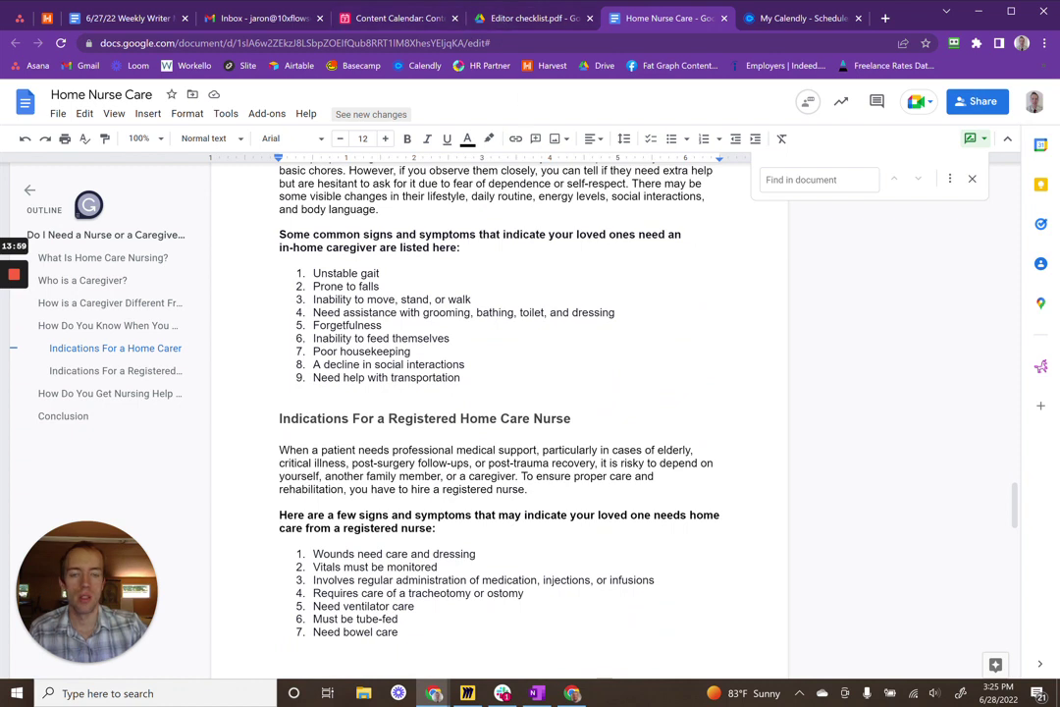
Switch to the Editor checklist and review the Detailed check's SEO items on the core keyword and its variations in the H2s
left_click(530, 17)
left_click(683, 265)
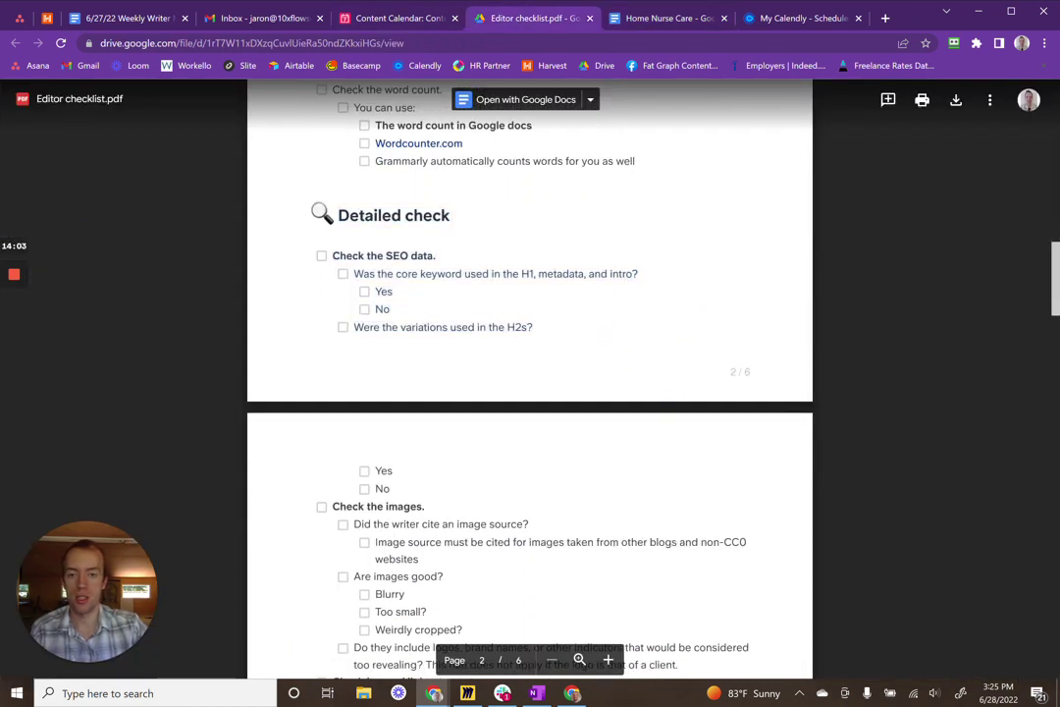
left_click_drag(337, 215, 451, 215)
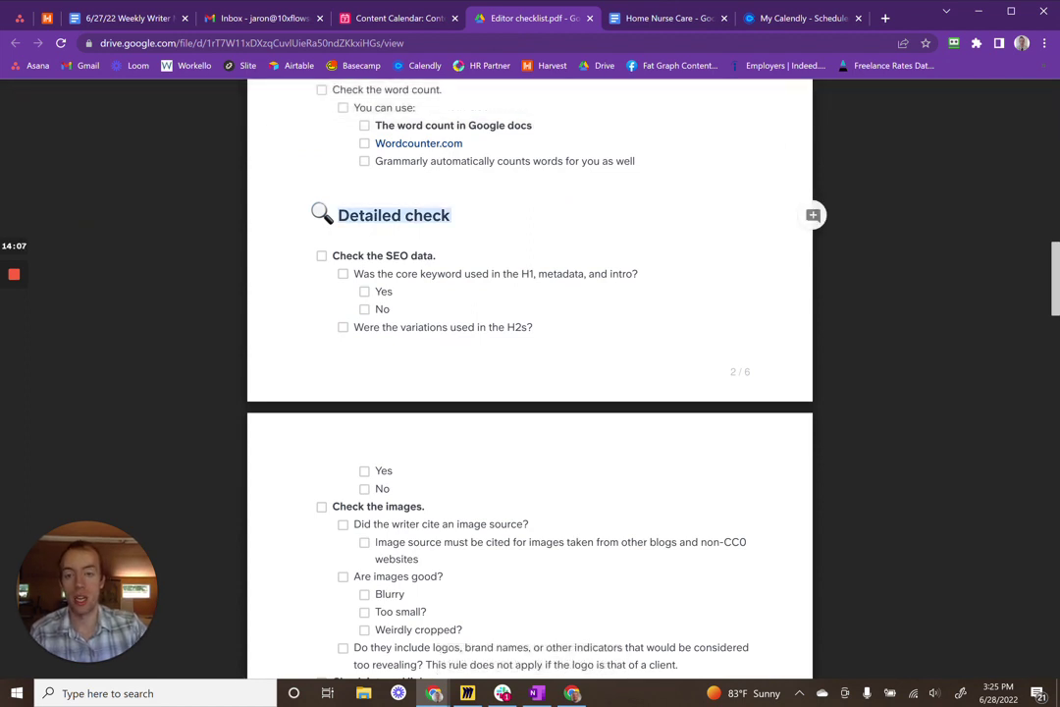
left_click_drag(332, 255, 436, 255)
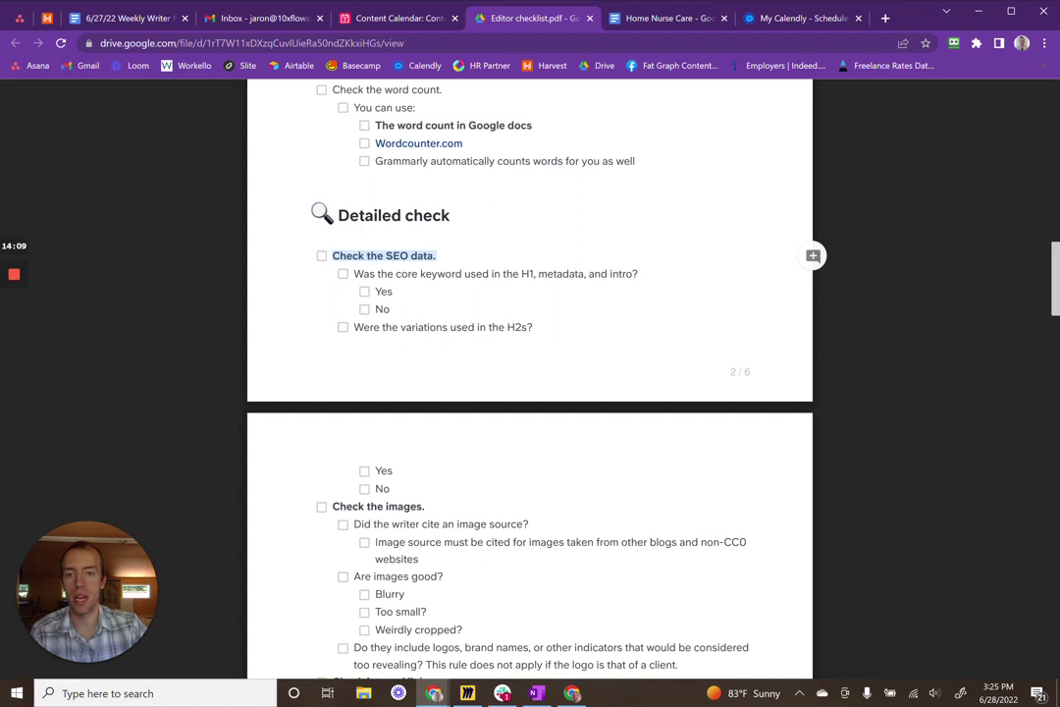
left_click_drag(354, 274, 457, 275)
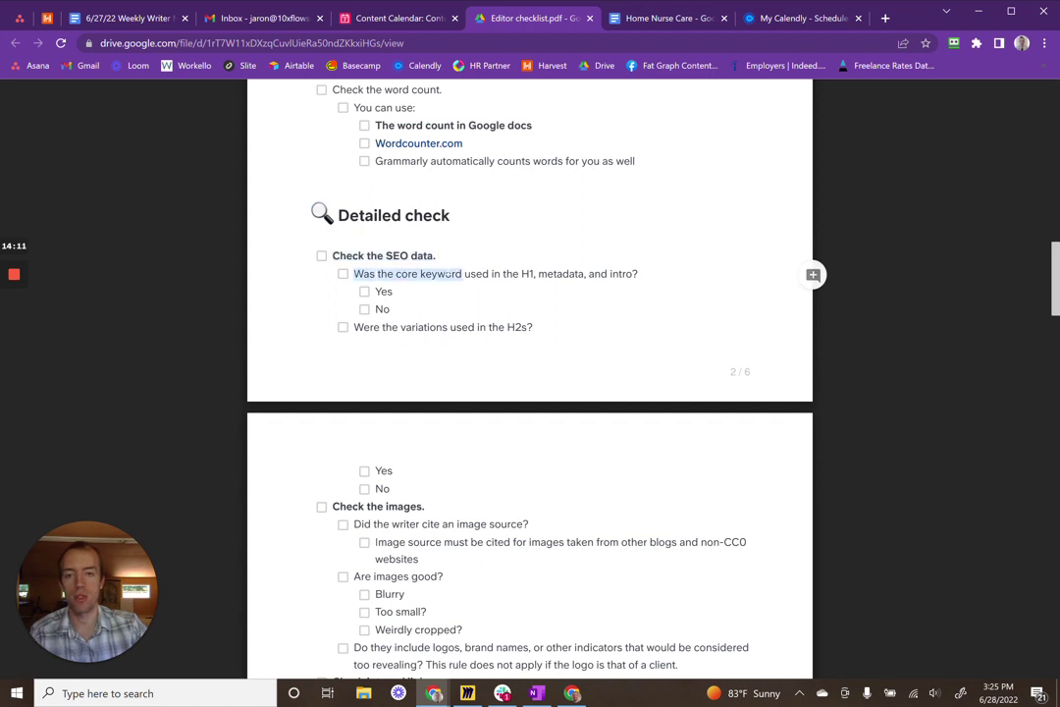
left_click_drag(355, 327, 443, 327)
Go through the checklist's "Check the images", "Check internal links" and "Check the formatting" items
scroll(530, 393, "down", 3)
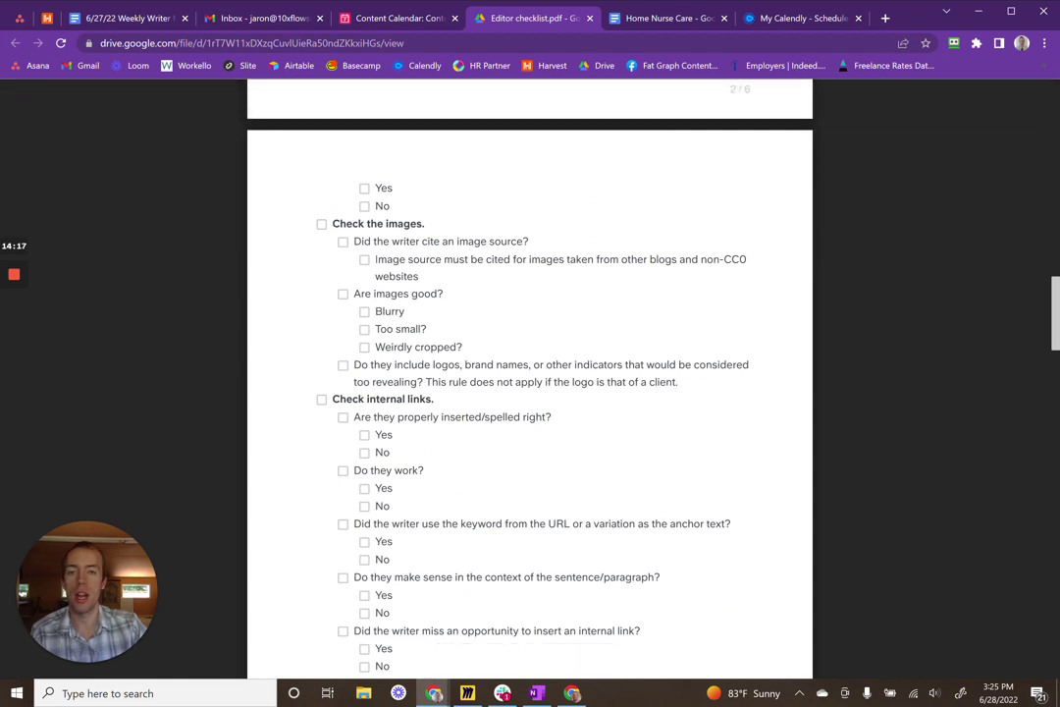
left_click_drag(332, 224, 424, 224)
scroll(511, 364, "down", 3)
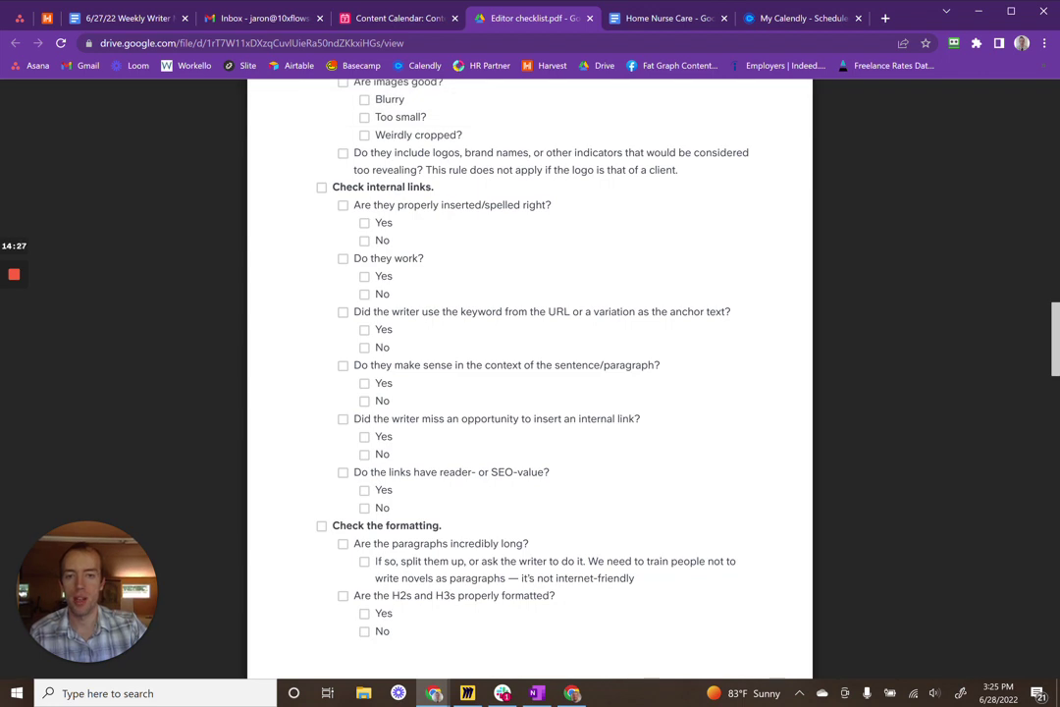
scroll(530, 373, "down", 1)
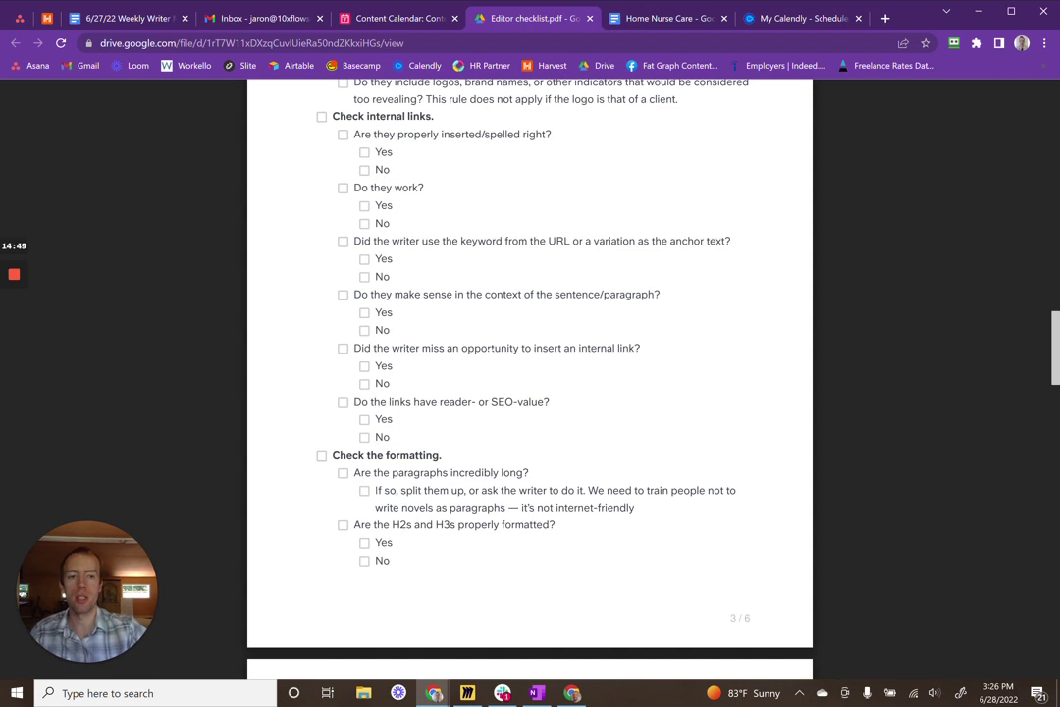
scroll(392, 455, "down", 3)
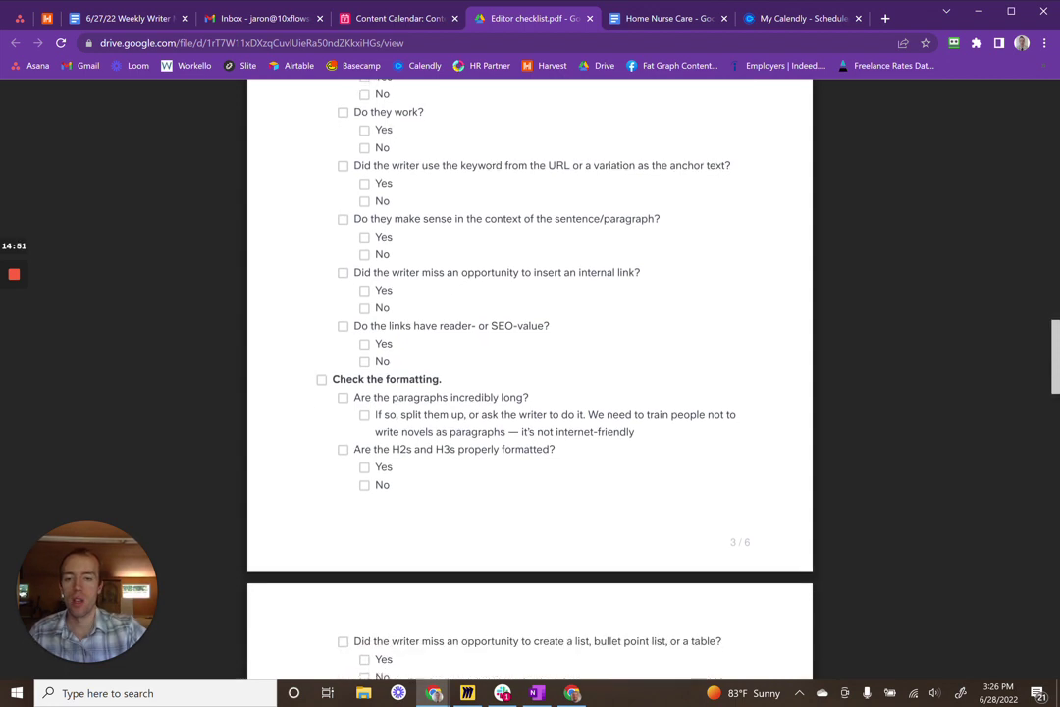
triple_click(424, 243)
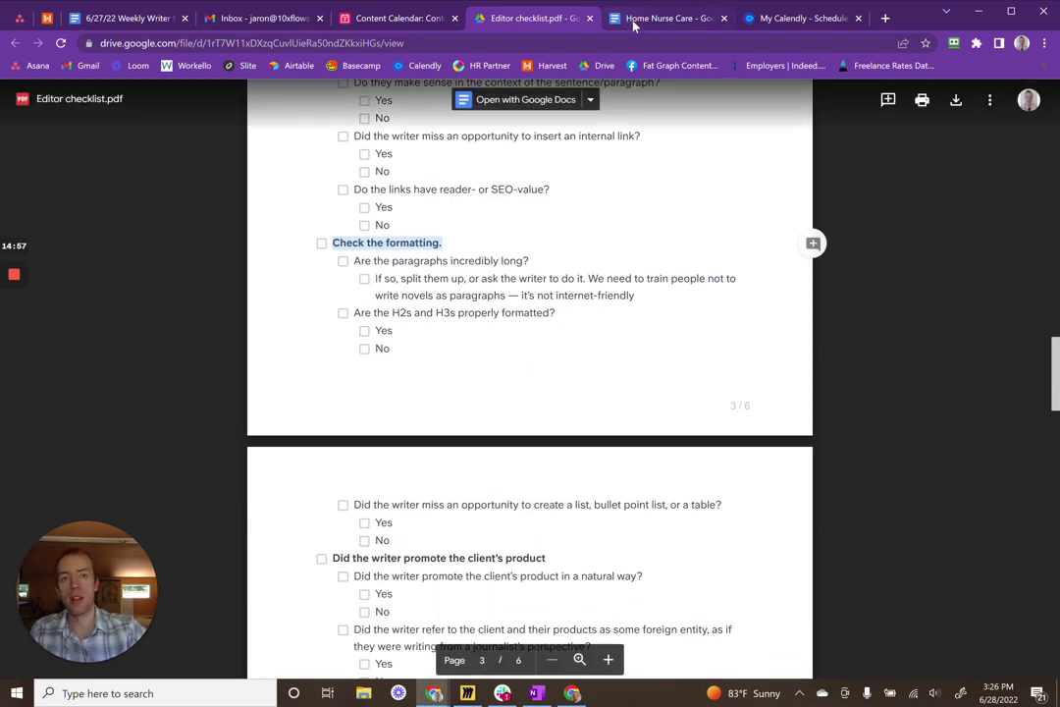
In the article, try a paragraph break after the opening paragraph of "Indications For a Registered Home Care Nurse" and undo it
left_click(670, 17)
scroll(499, 393, "down", 4)
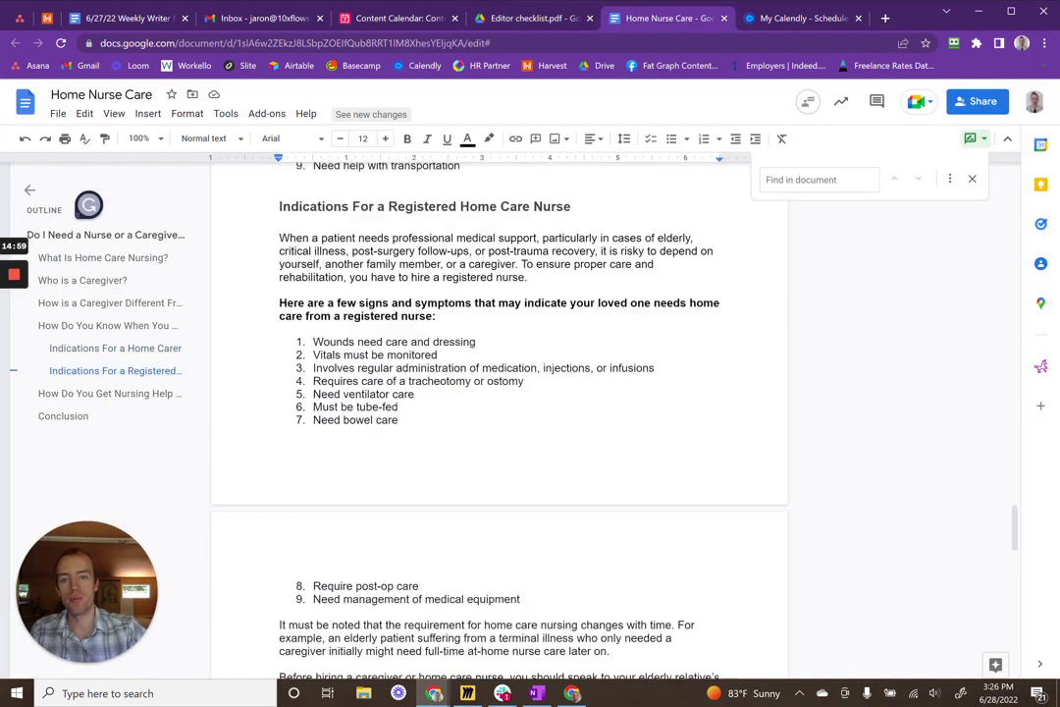
left_click_drag(278, 238, 577, 264)
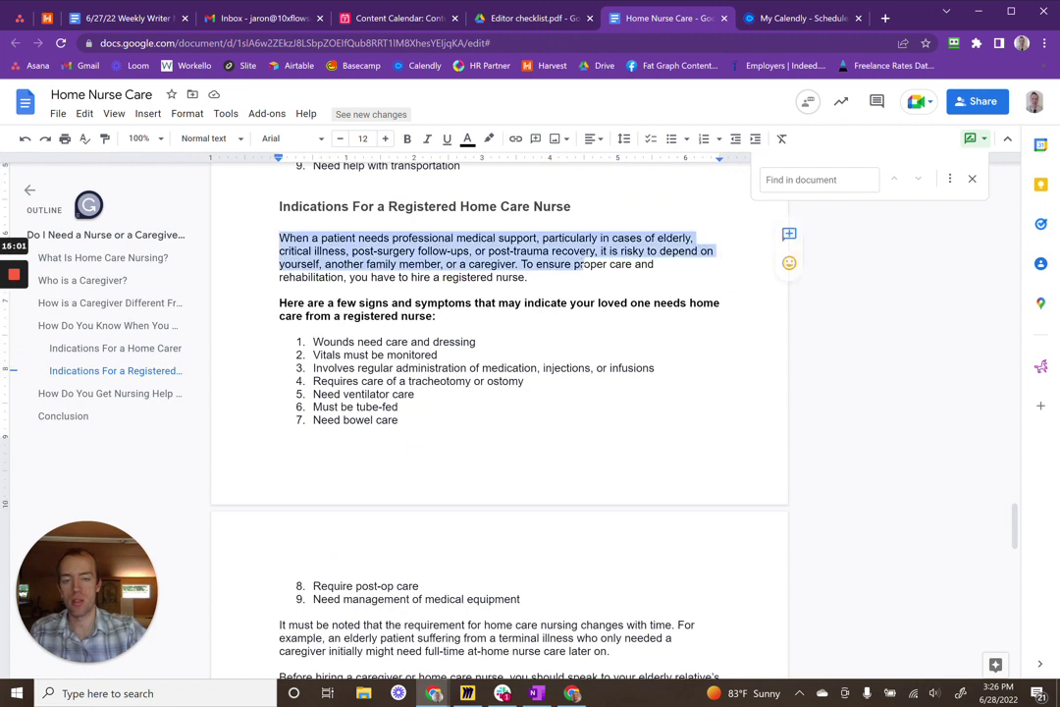
left_click(535, 277)
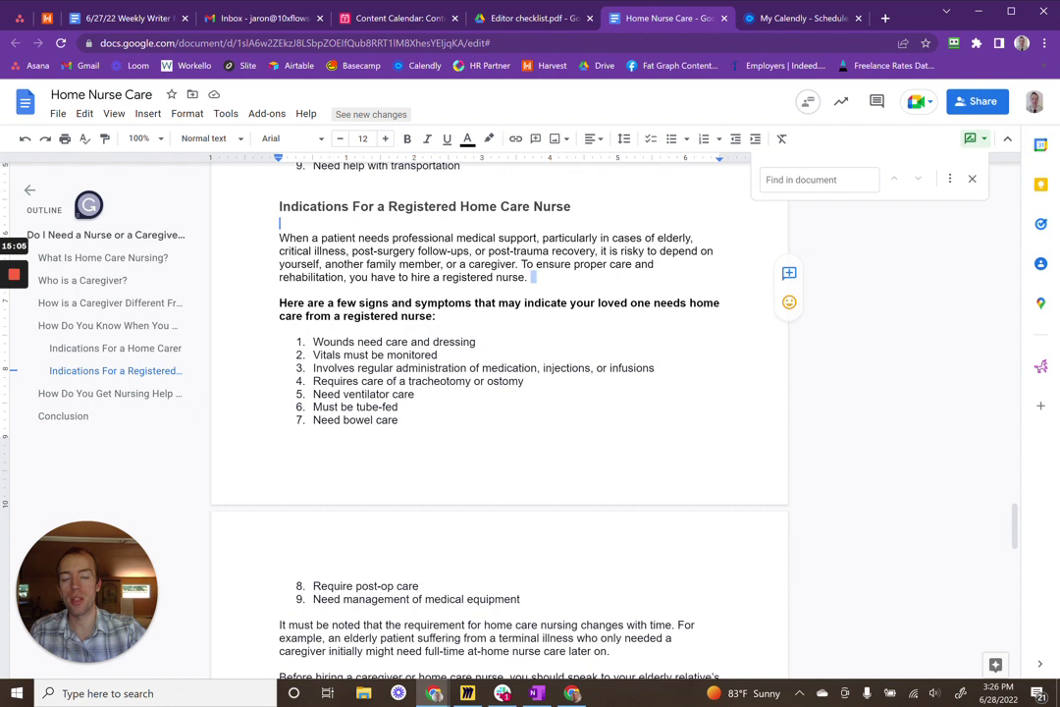
key("Return")
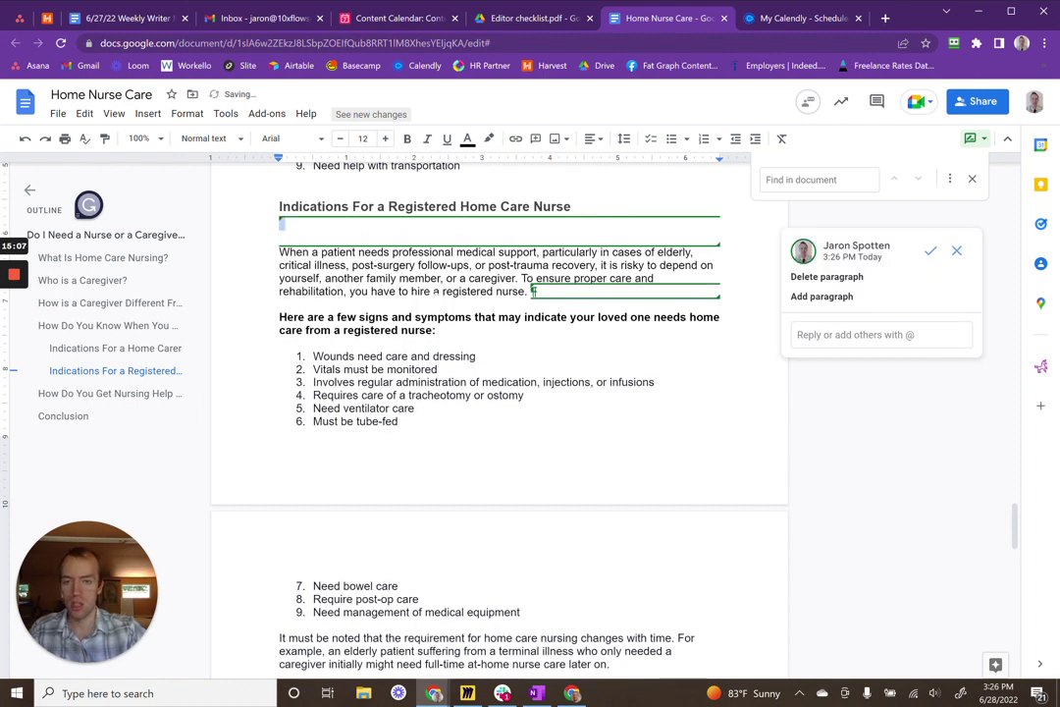
key("ctrl+z")
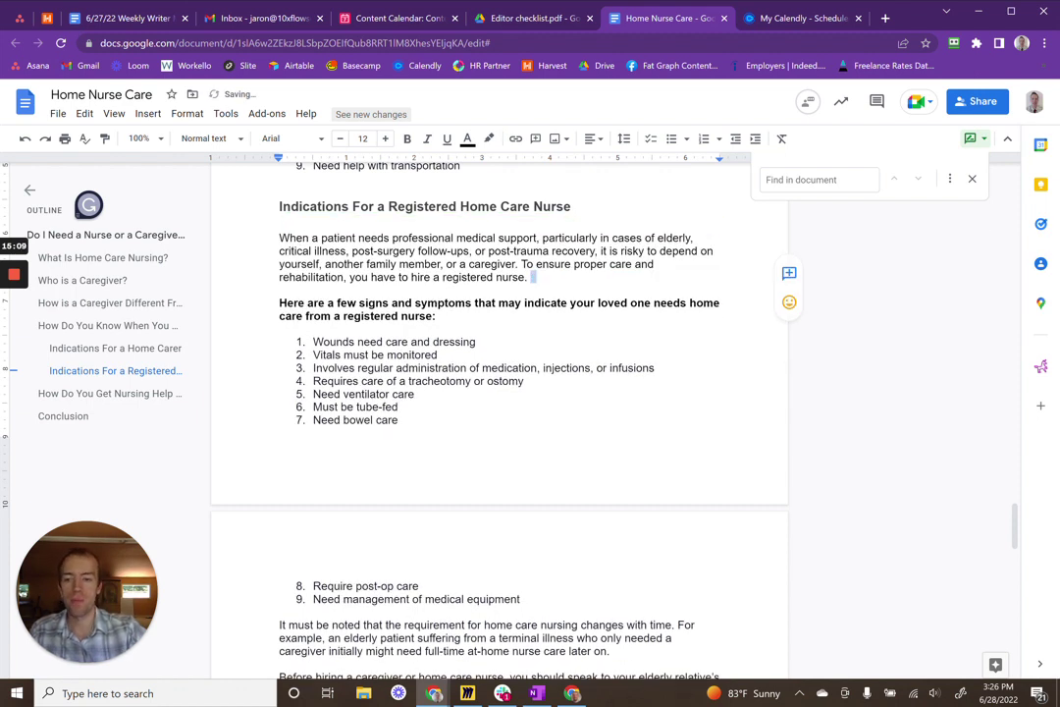
Revisit the article's title and introduction, and review the checklist item "Did the writer promote the client's product"
left_click_drag(1015, 509, 970, 271)
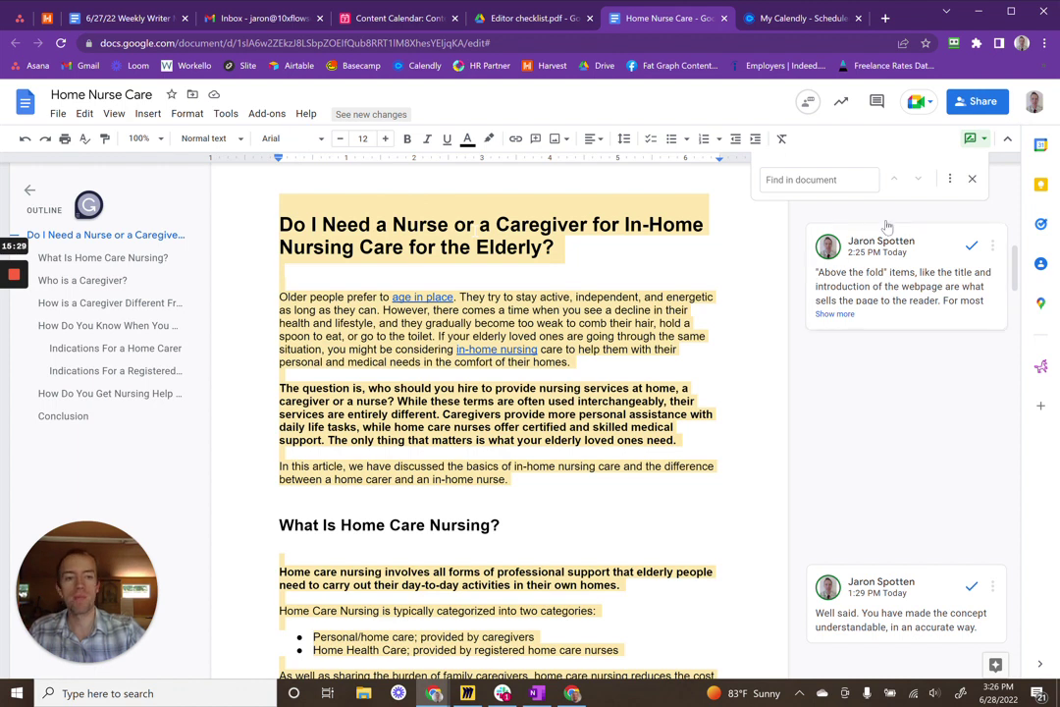
left_click(544, 20)
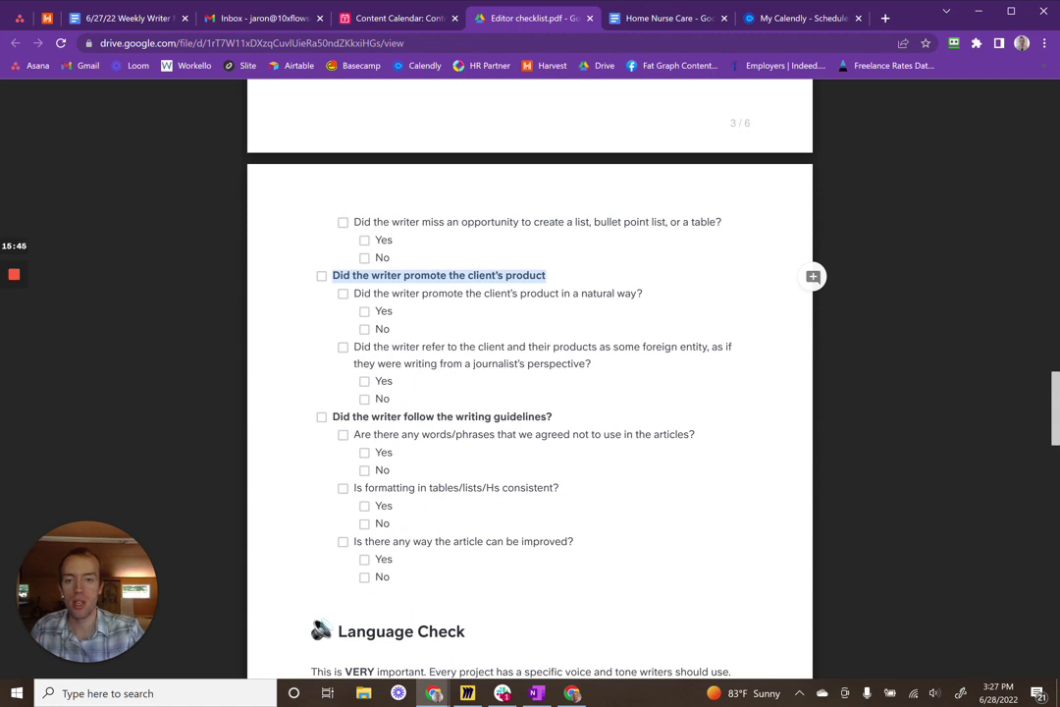
Return to the Home Nurse Care article and skim it from the introduction to "How Do You Get Nursing Help at Home?"
left_click(660, 18)
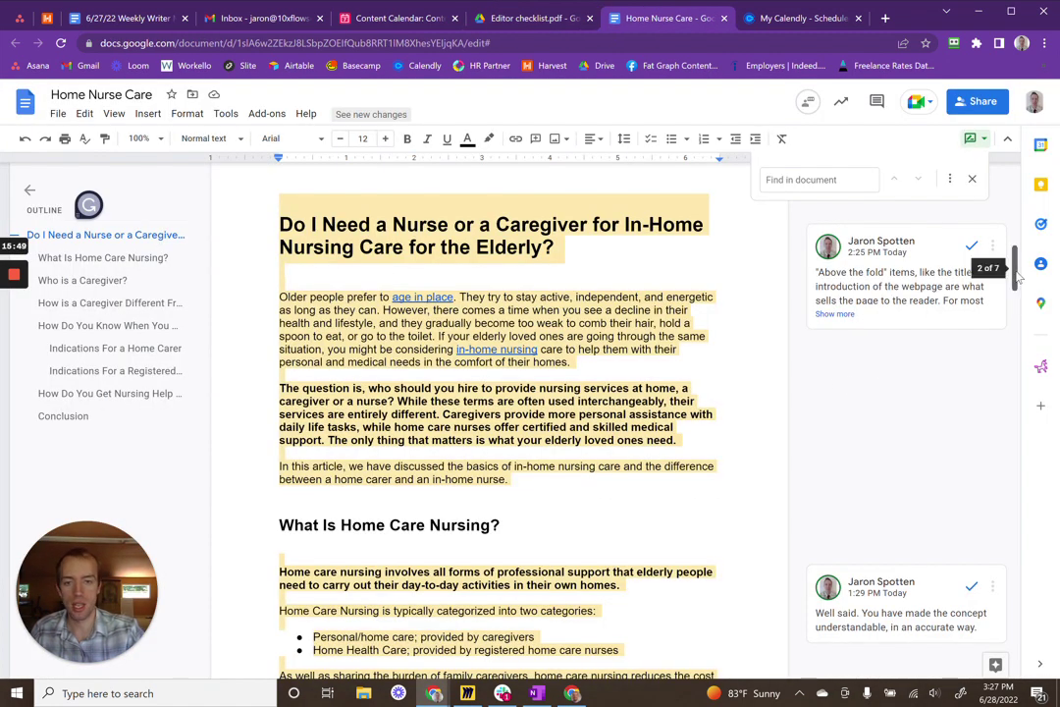
scroll(1018, 278, "down", 3)
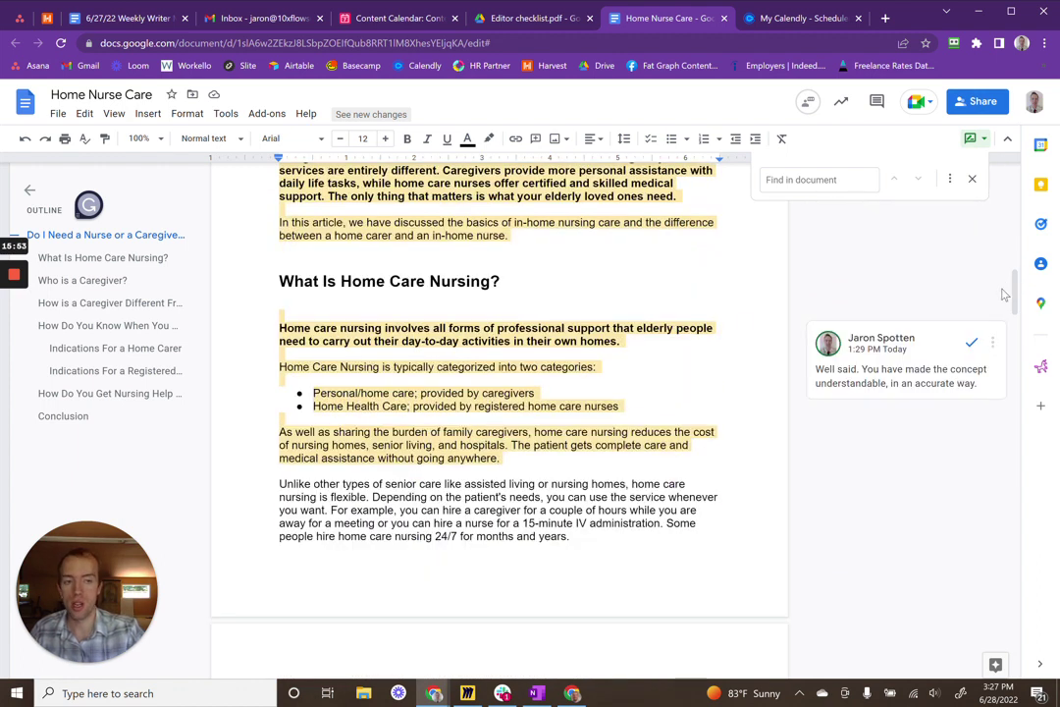
left_click_drag(1017, 303, 1011, 339)
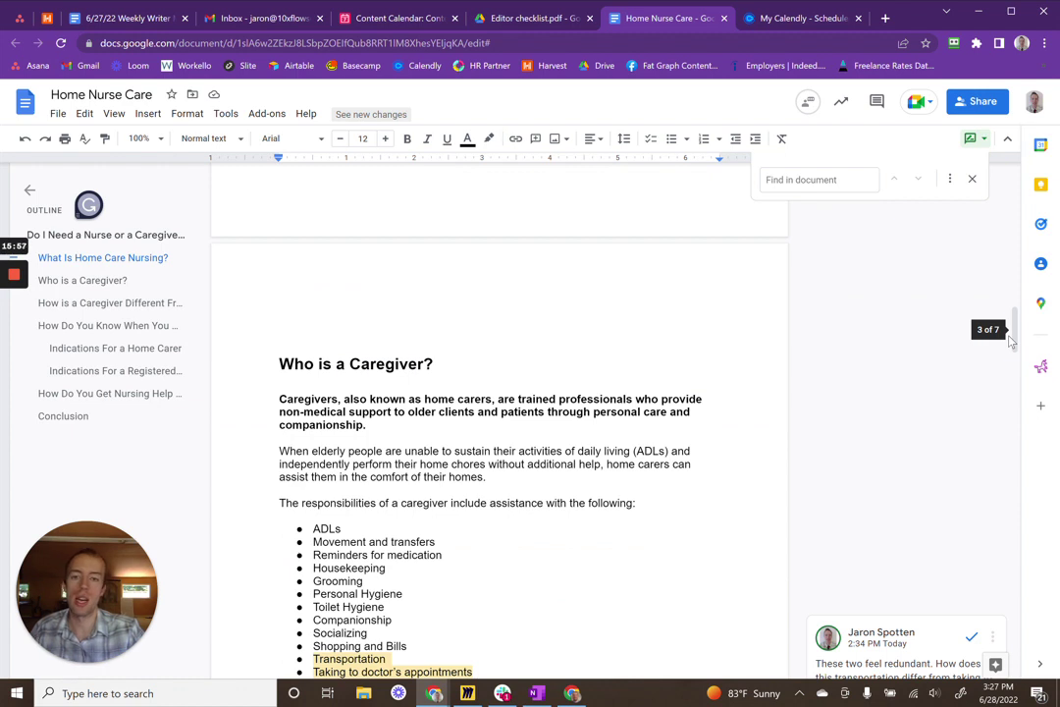
scroll(1008, 338, "down", 2)
left_click_drag(1014, 339, 1014, 444)
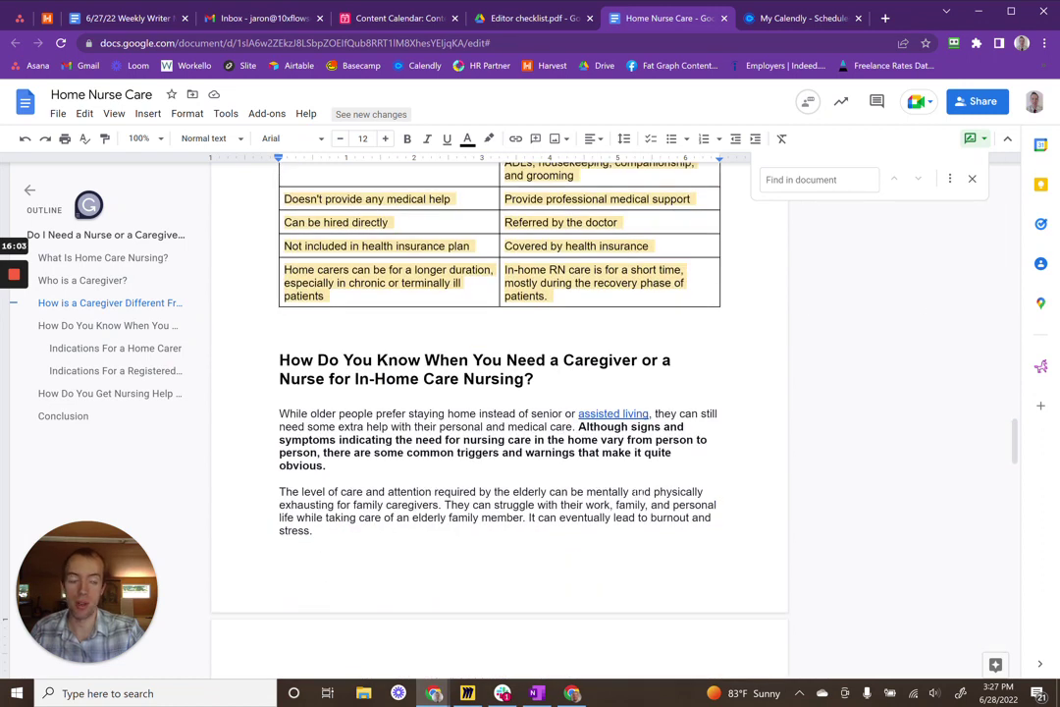
scroll(499, 393, "down", 20)
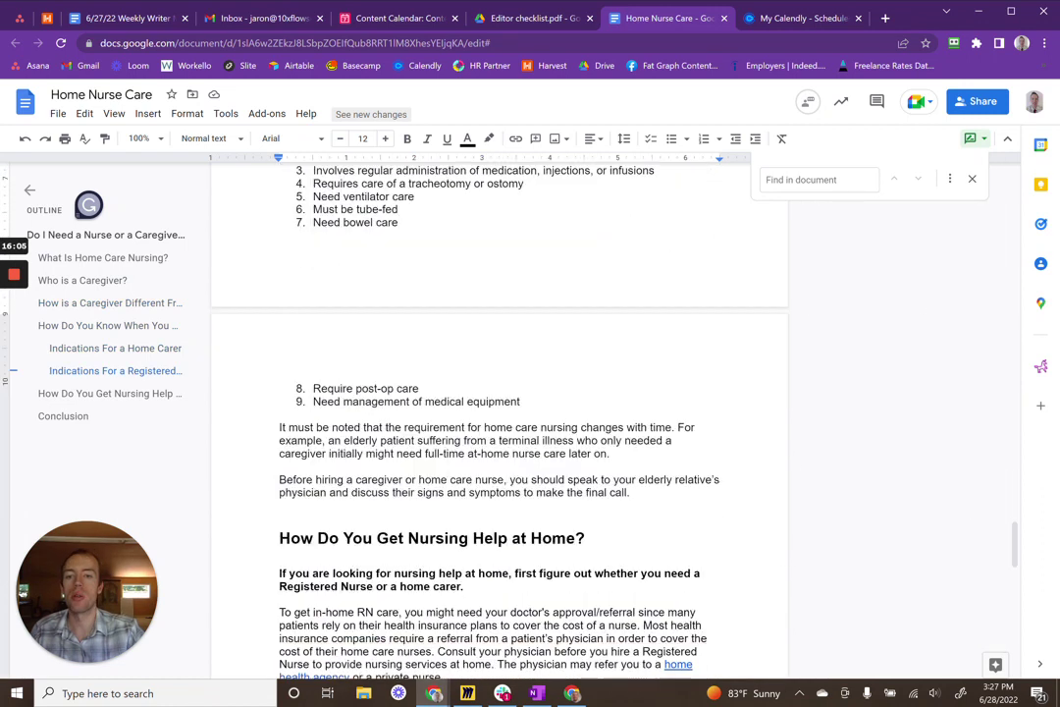
Skim the article down to its conclusion, and highlight the Editor checklist's "Language Check" guidance on voice, tone and the "About the project" doc
scroll(499, 392, "down", 7)
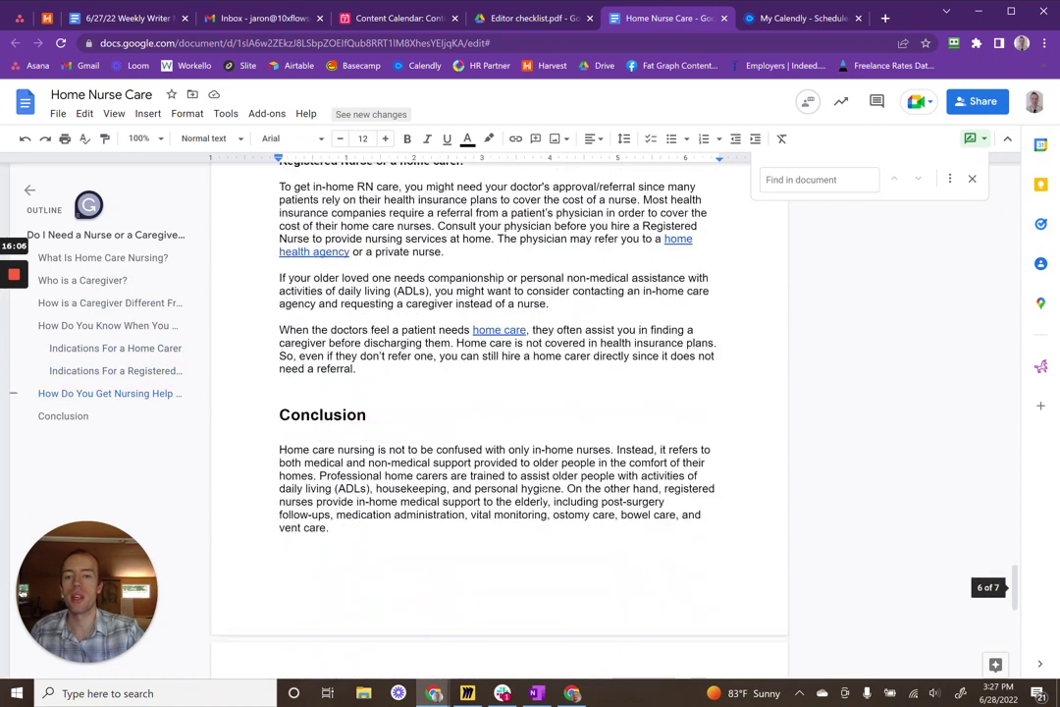
left_click(549, 20)
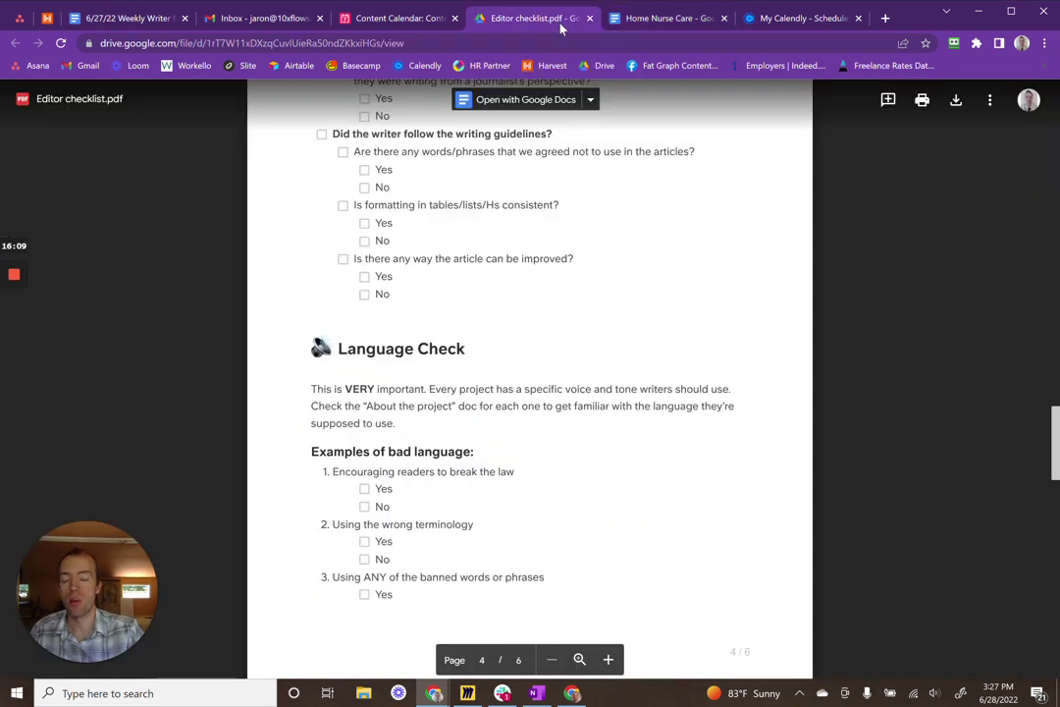
scroll(840, 415, "down", 5)
scroll(727, 456, "down", 3)
scroll(726, 456, "up", 7)
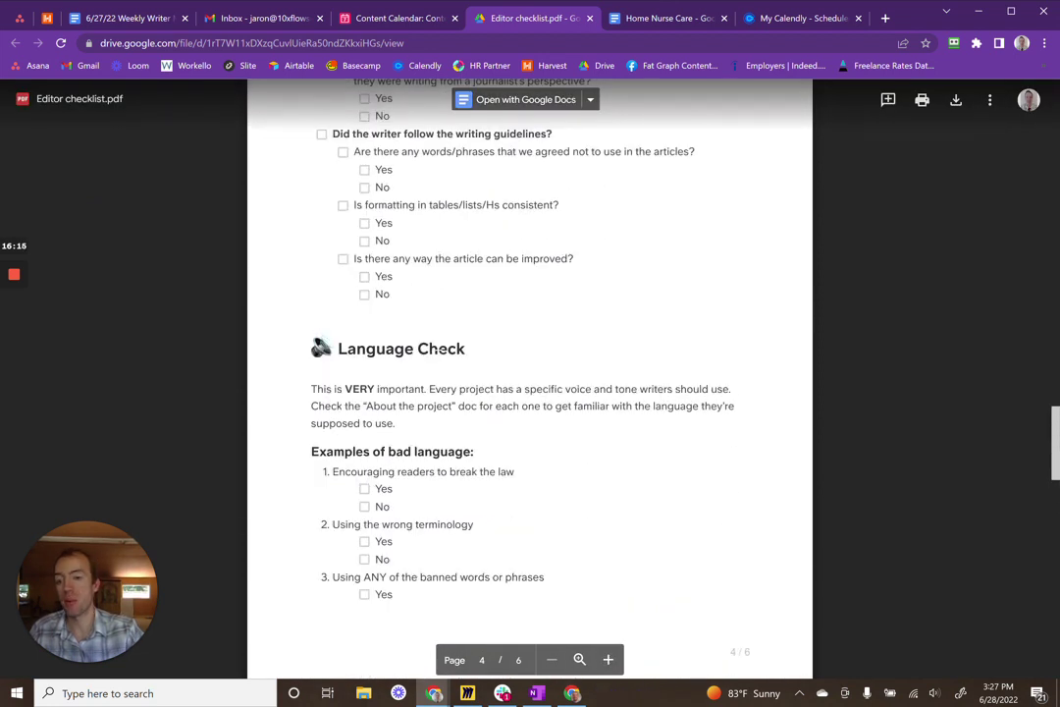
left_click_drag(311, 389, 699, 405)
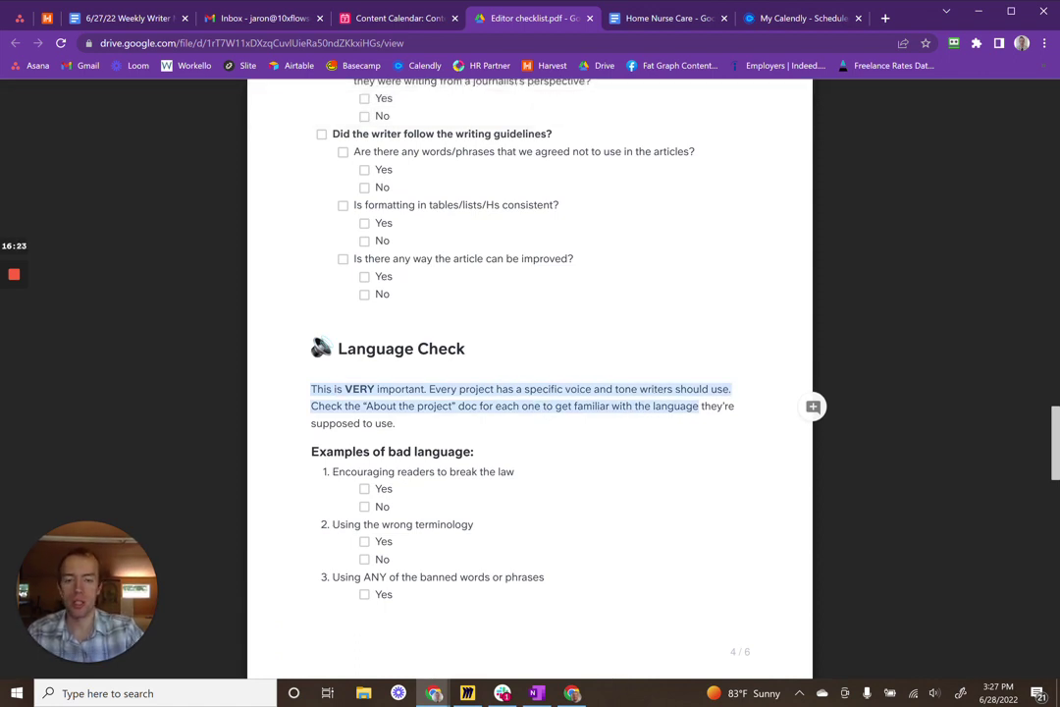
Return to the Home Nurse Care article and examine the conclusion, the bold closing paragraph and the "How Do You Get Nursing Help at Home?" section
left_click(635, 24)
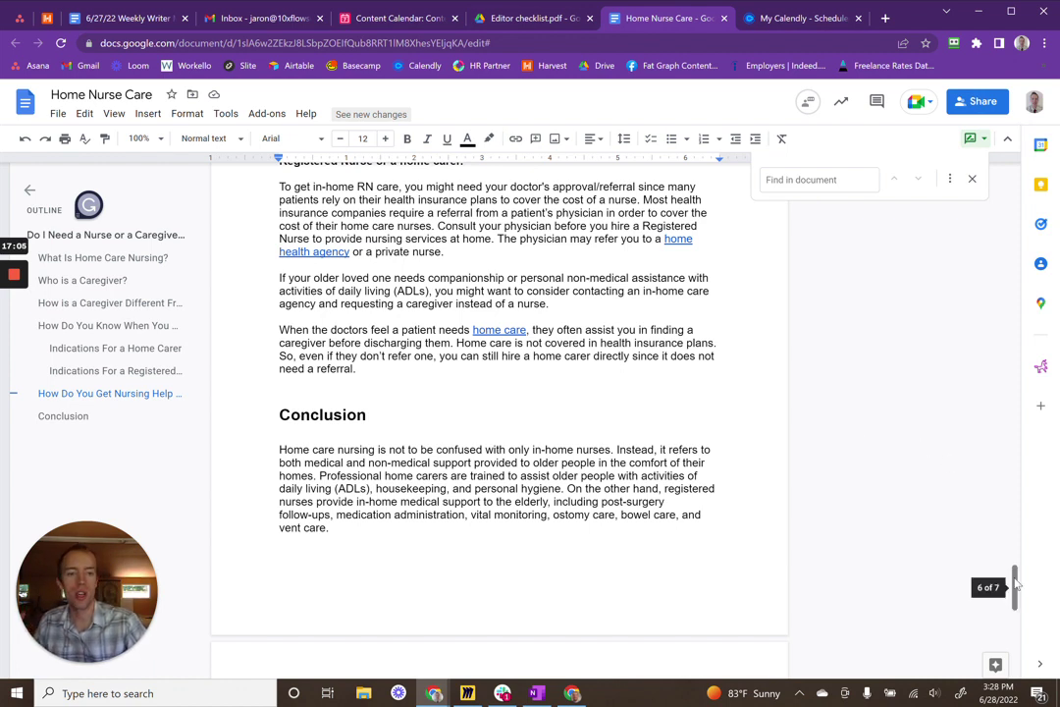
mouse_move(1013, 587)
left_mouse_down()
mouse_move(1024, 496)
mouse_move(1015, 610)
left_mouse_up()
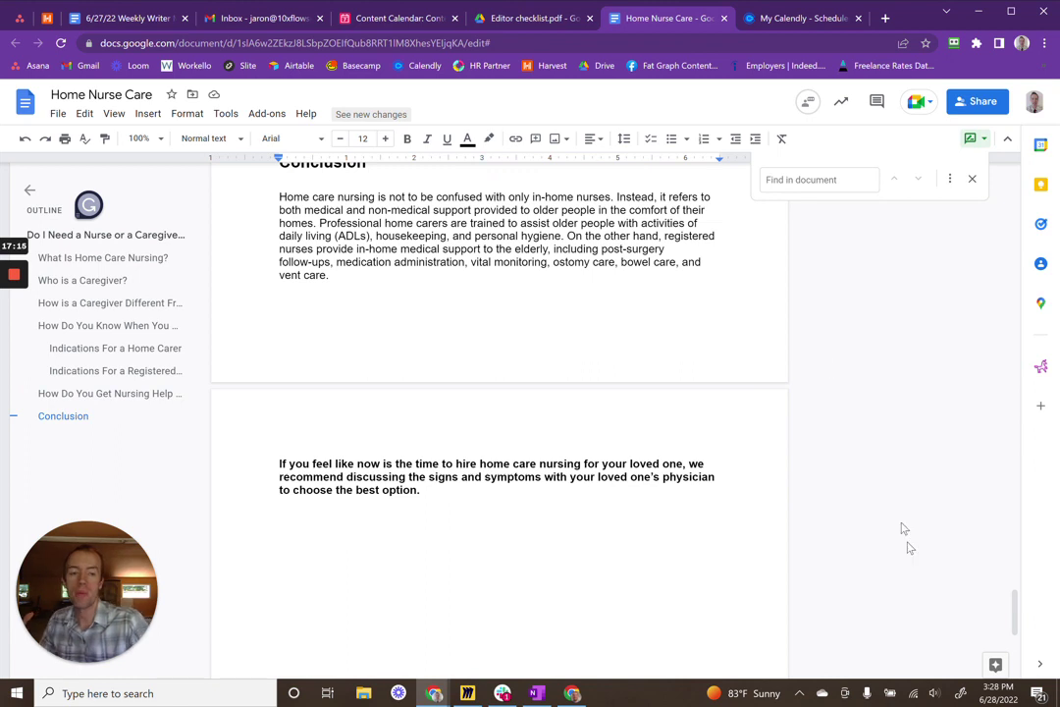
scroll(1019, 610, "up", 2)
left_click_drag(1017, 607, 1015, 576)
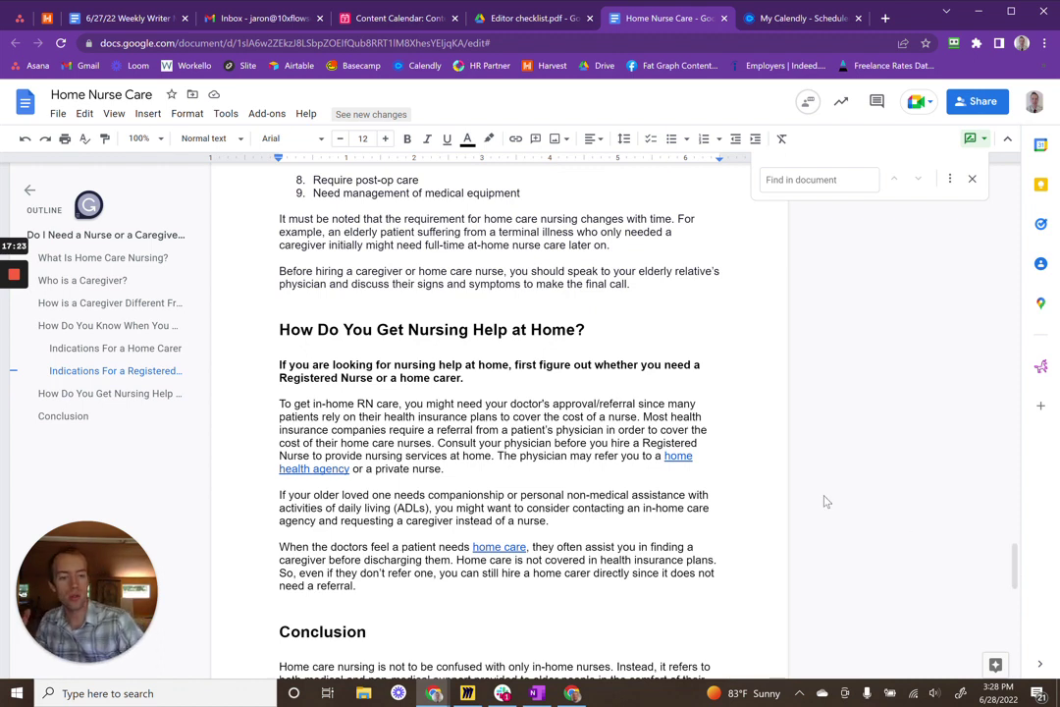
scroll(825, 502, "down", 4)
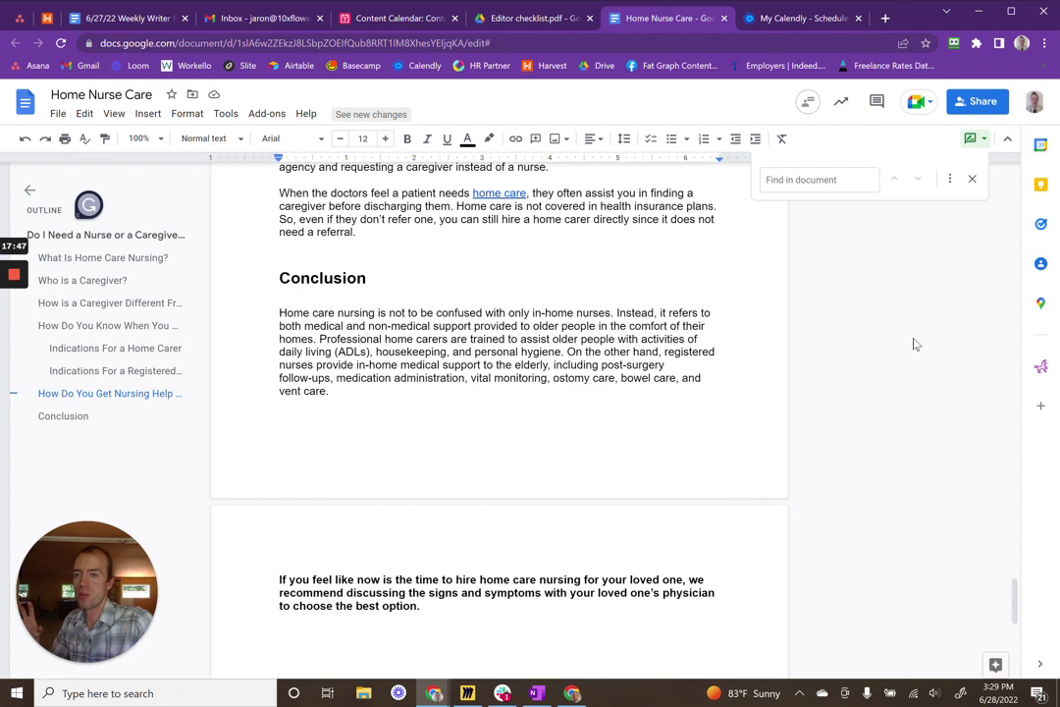
Review the Editor checklist's bad-language examples, super banned words and "How to spot bad writing?" items, and return to the checklist's beginning
left_click(510, 20)
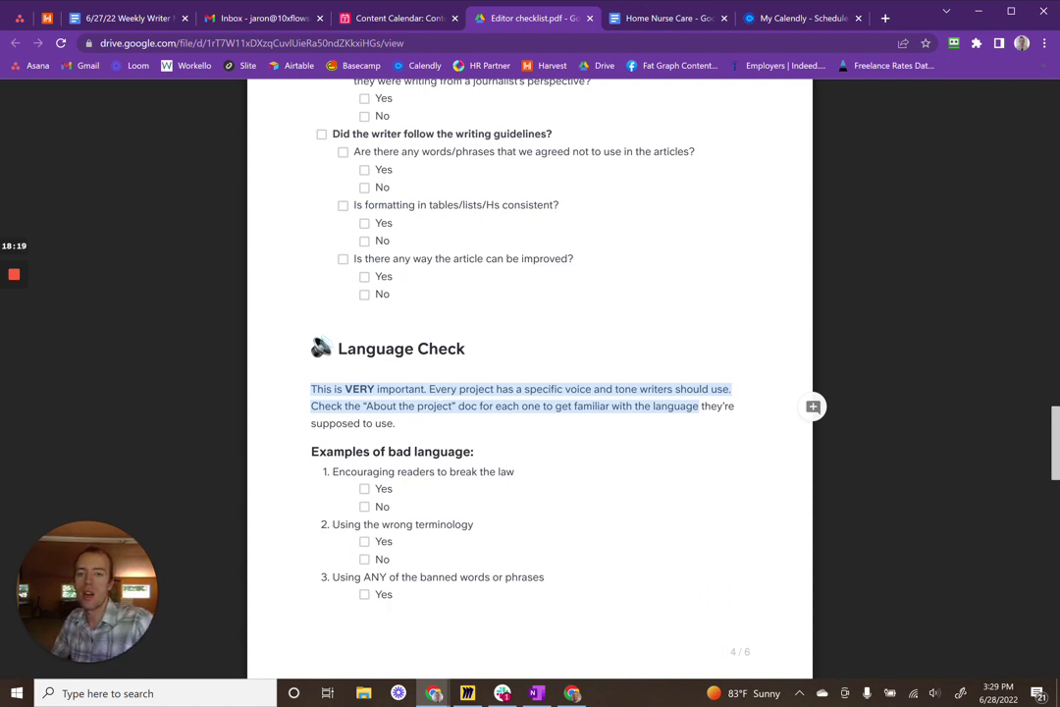
scroll(530, 392, "down", 3)
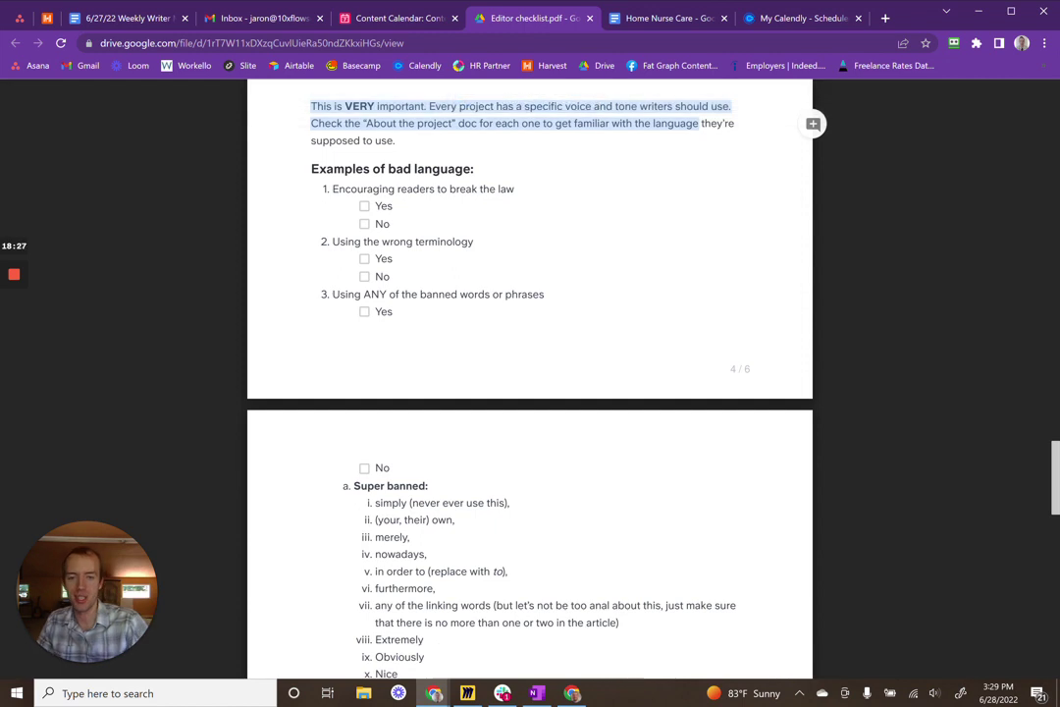
scroll(530, 392, "down", 8)
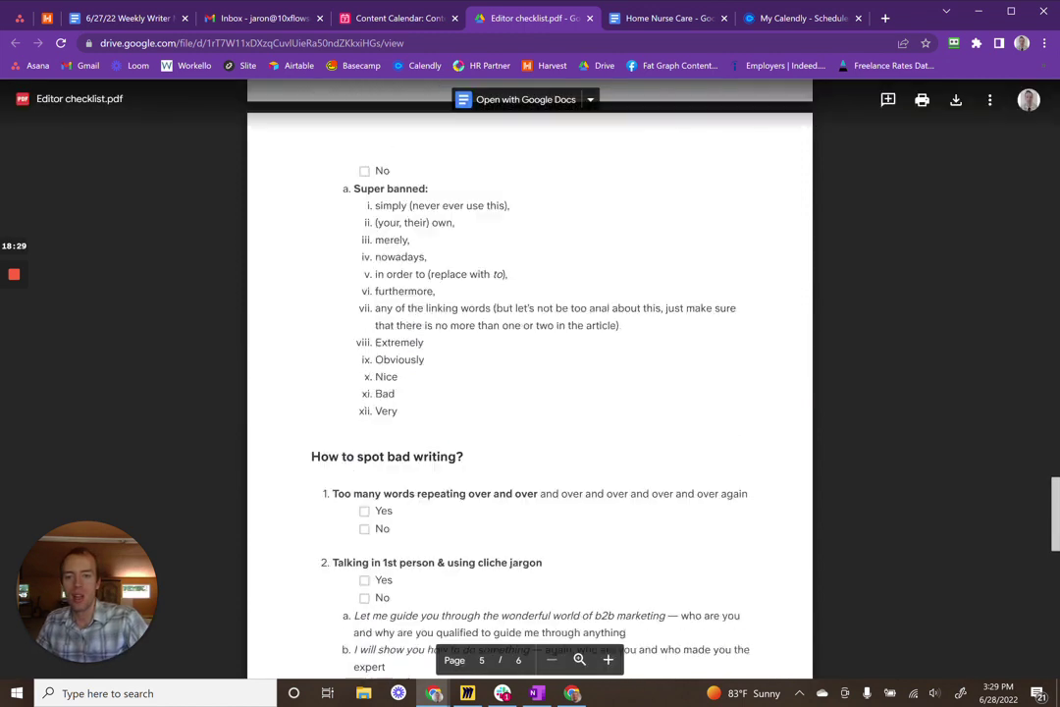
scroll(530, 393, "down", 5)
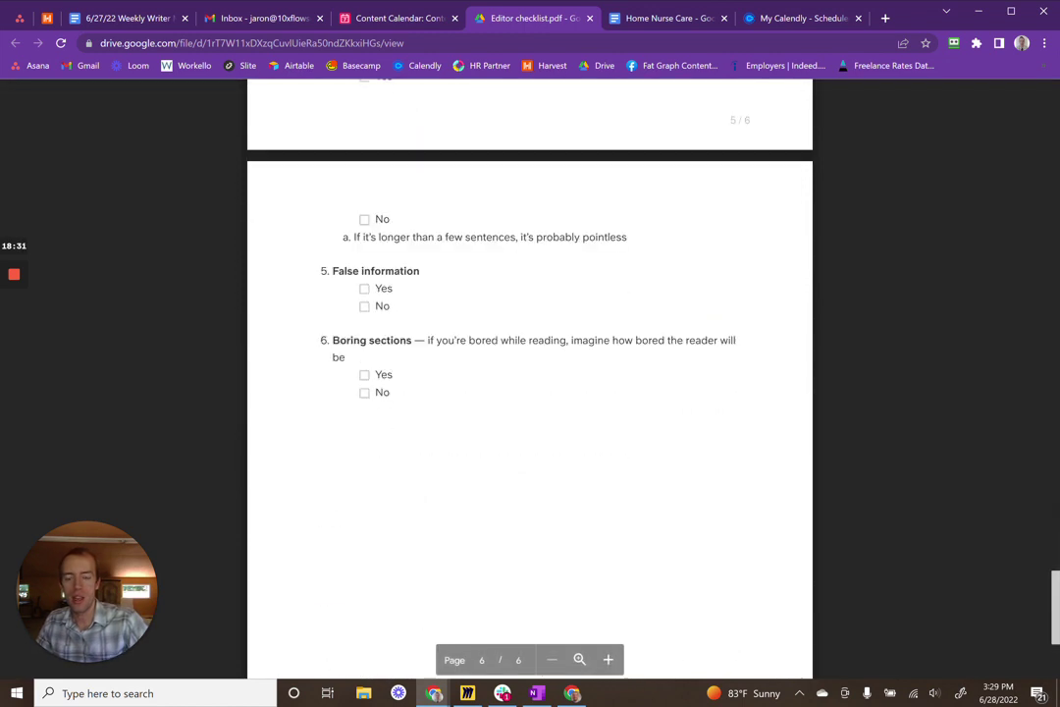
scroll(530, 393, "up", 6)
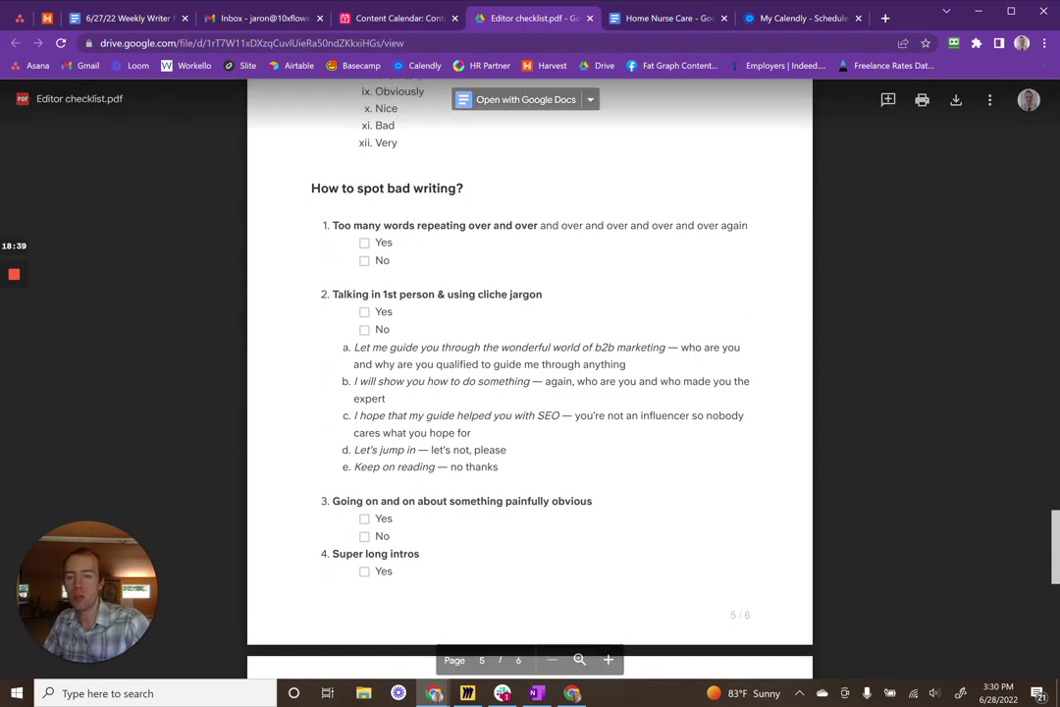
scroll(615, 443, "down", 2)
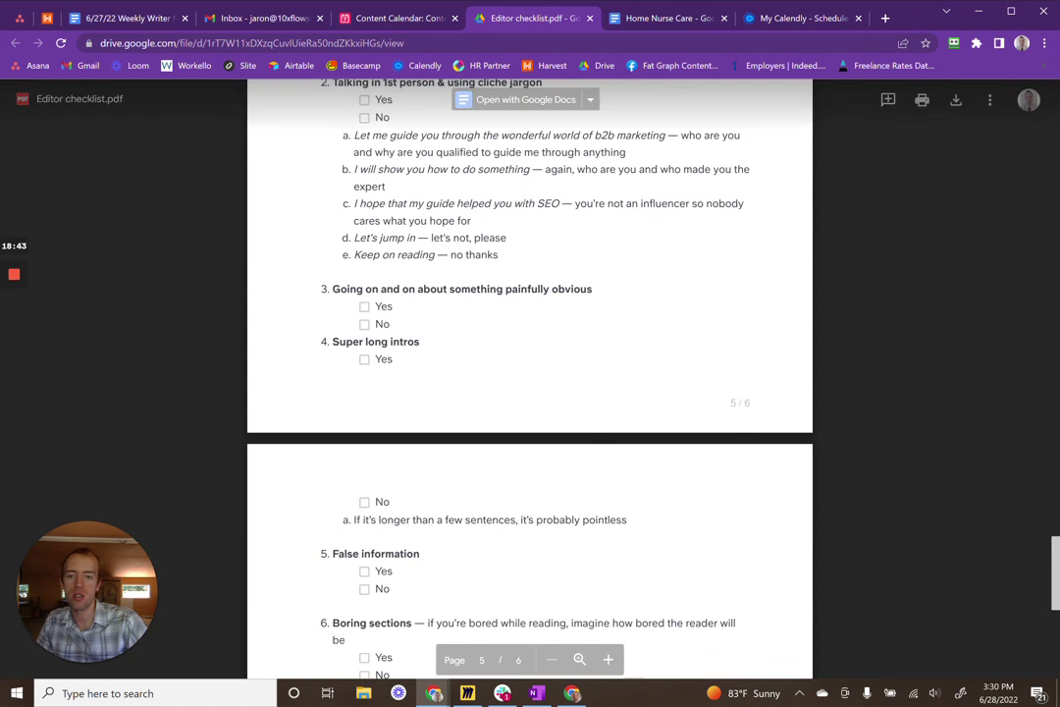
scroll(530, 393, "down", 2)
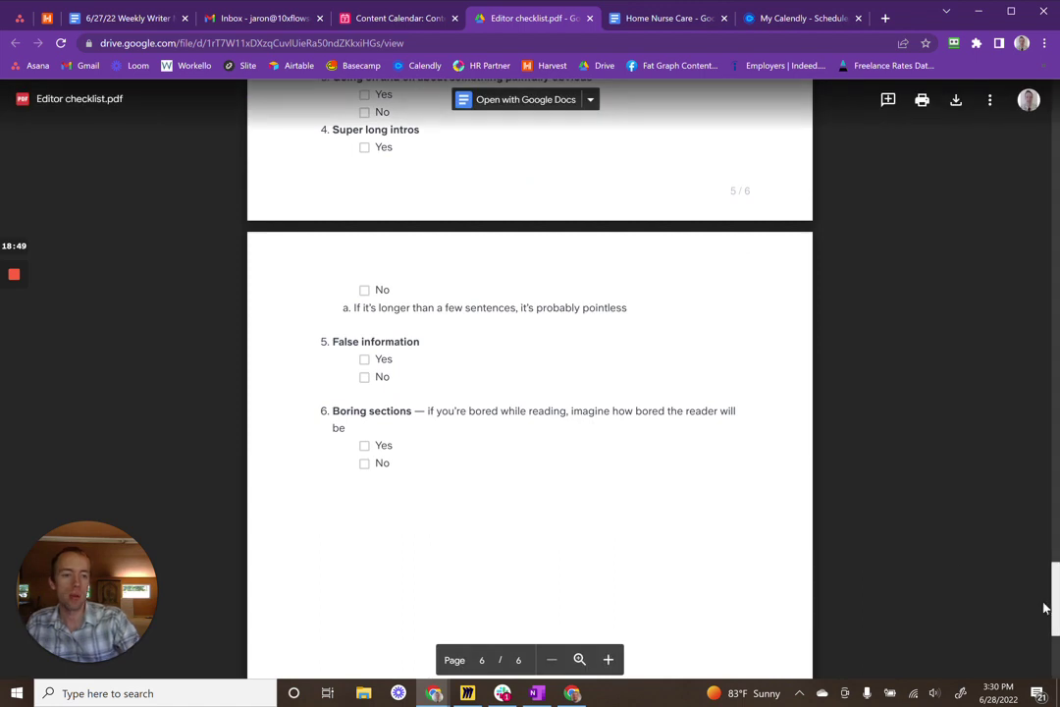
left_click_drag(1052, 569, 1040, 138)
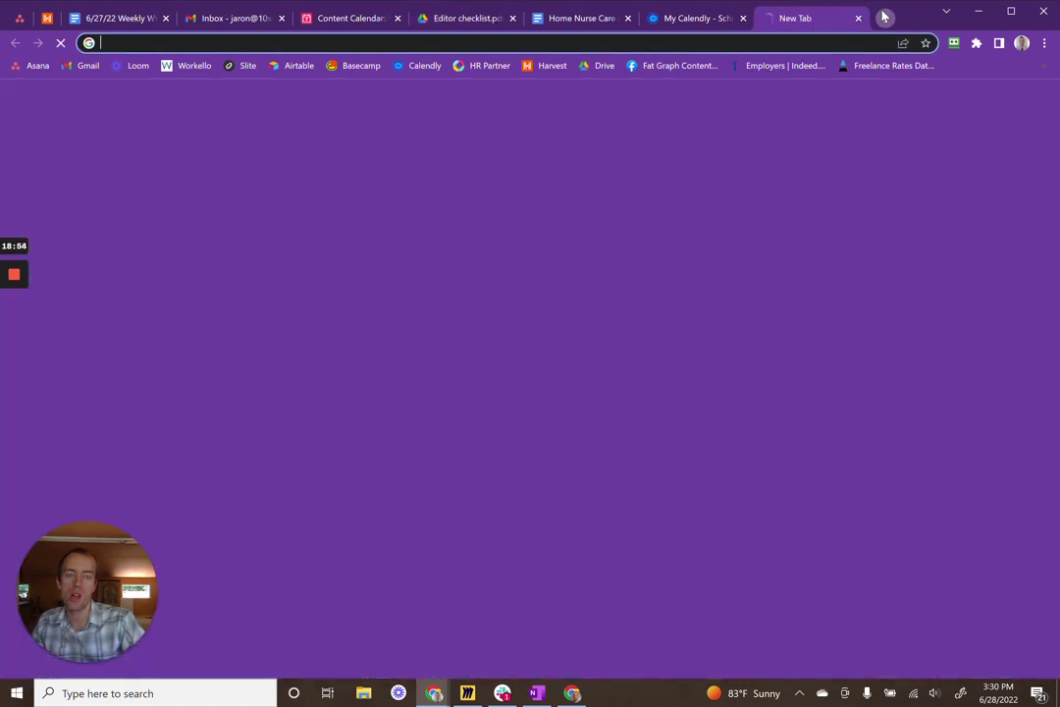
left_click(884, 16)
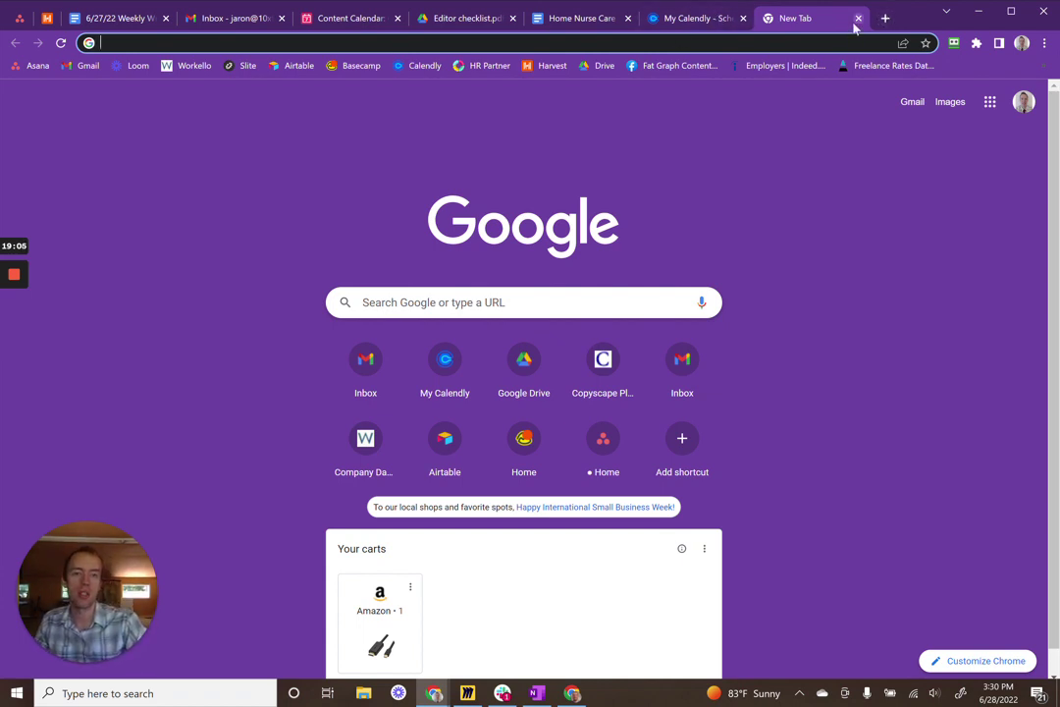
left_click(857, 19)
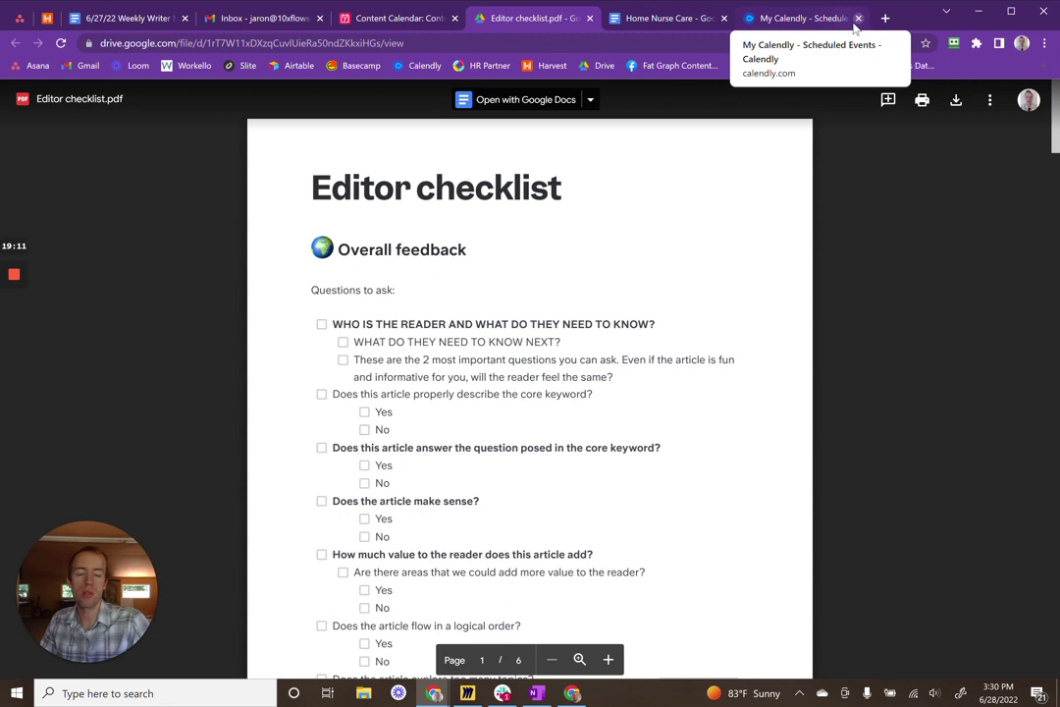
left_click(800, 19)
left_click(655, 20)
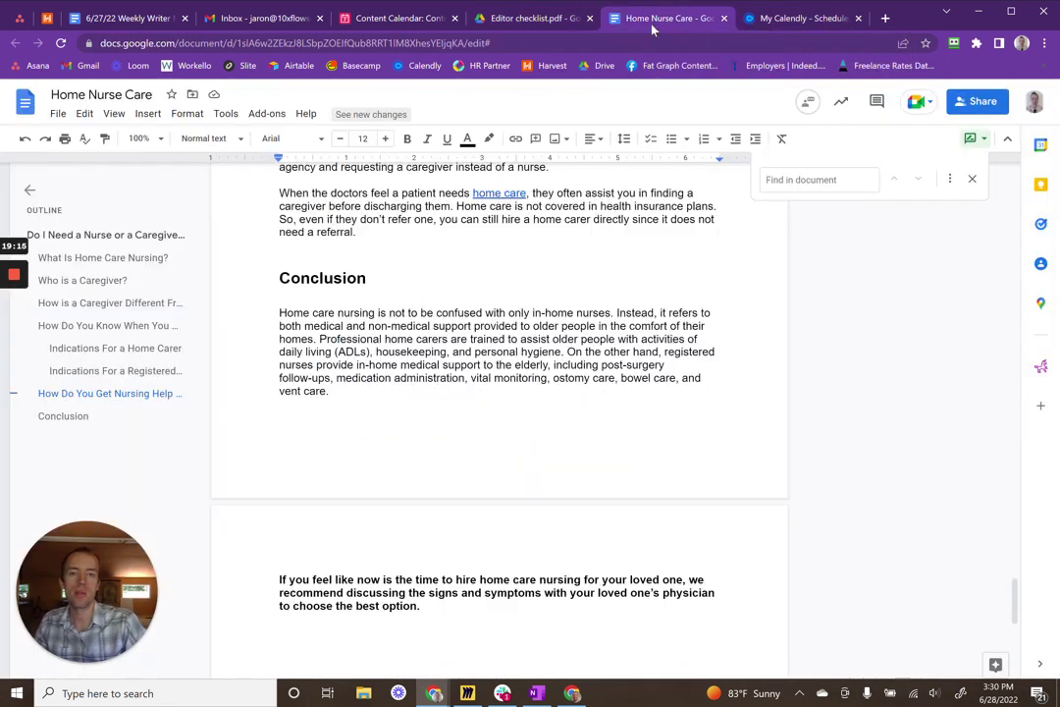
Go back to the Editor checklist and skim it from "Overall feedback" to the end of the last page
left_click(546, 18)
mouse_move(14, 276)
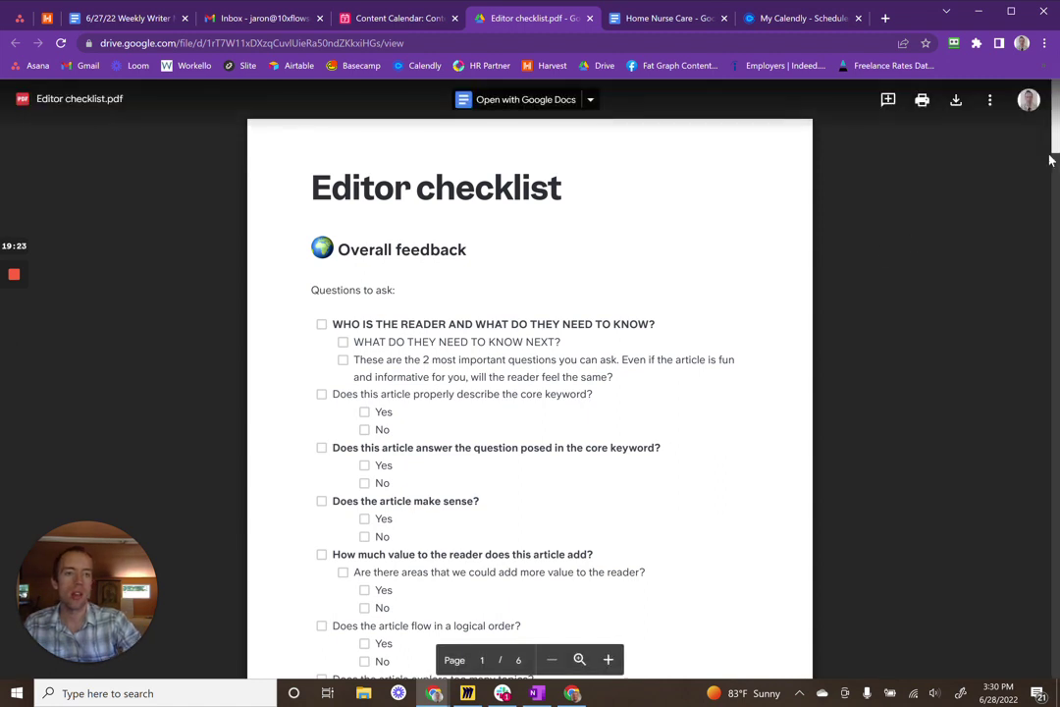
scroll(1057, 225, "down", 3)
left_click_drag(1057, 225, 1045, 677)
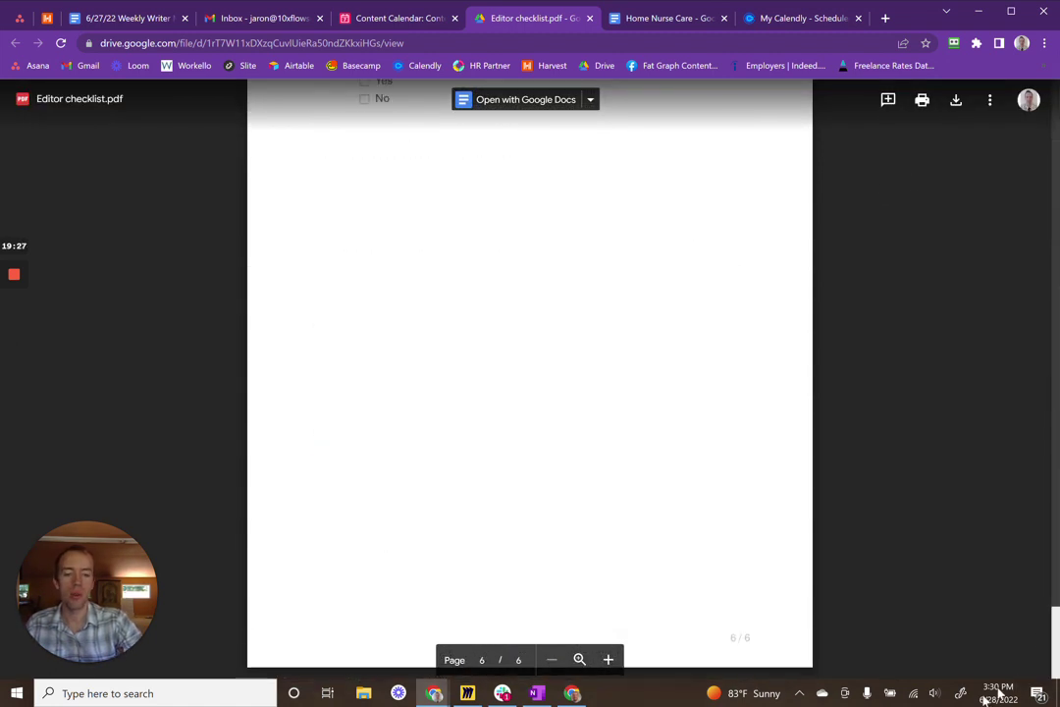